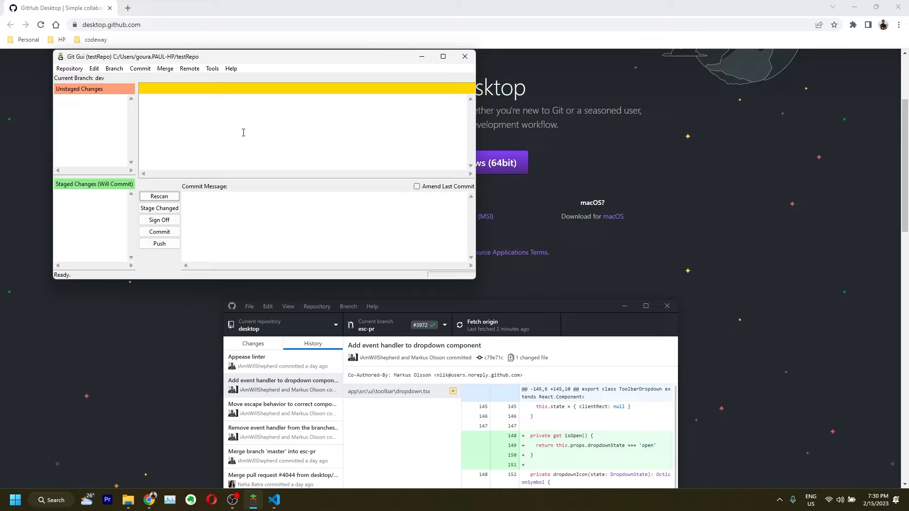
Search 'g' in the Start menu and launch Git GUI to its start window
left_click(666, 189)
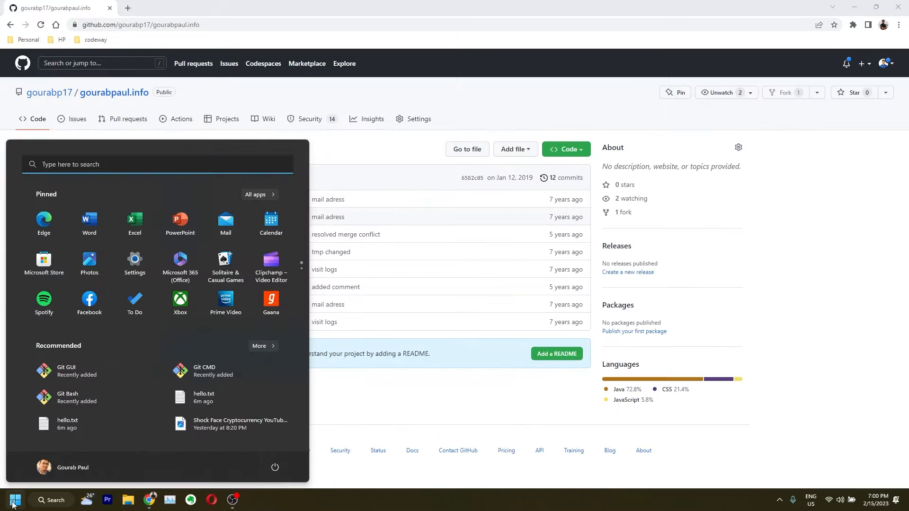
type("g")
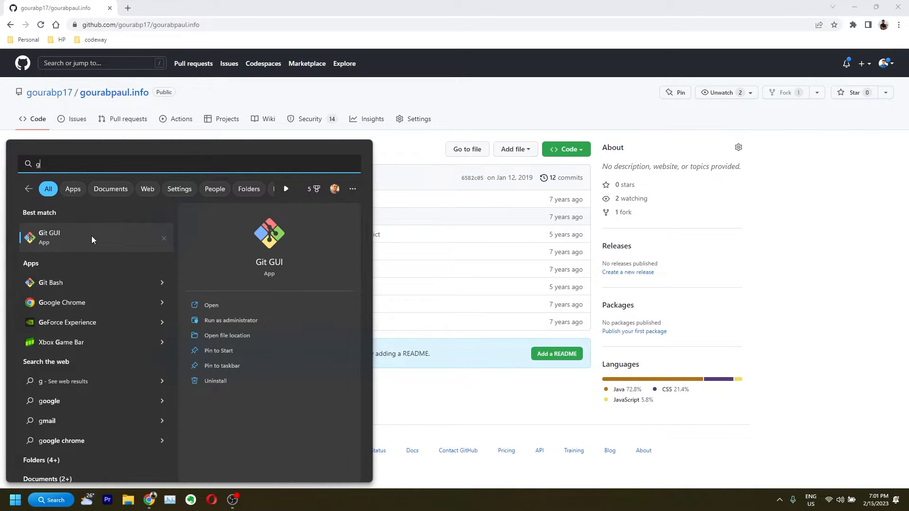
left_click(76, 240)
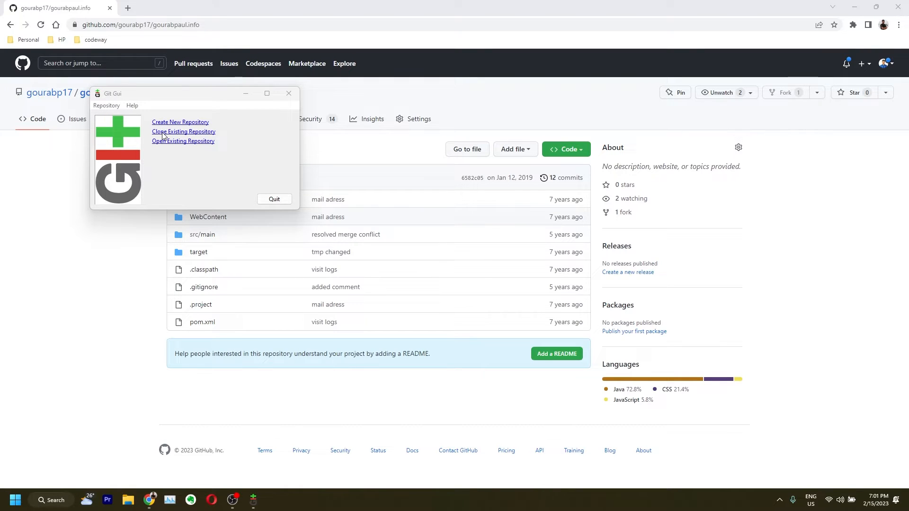
Copy the gourabpaul.info HTTPS clone URL from GitHub's Code menu
left_click_drag(142, 93, 145, 247)
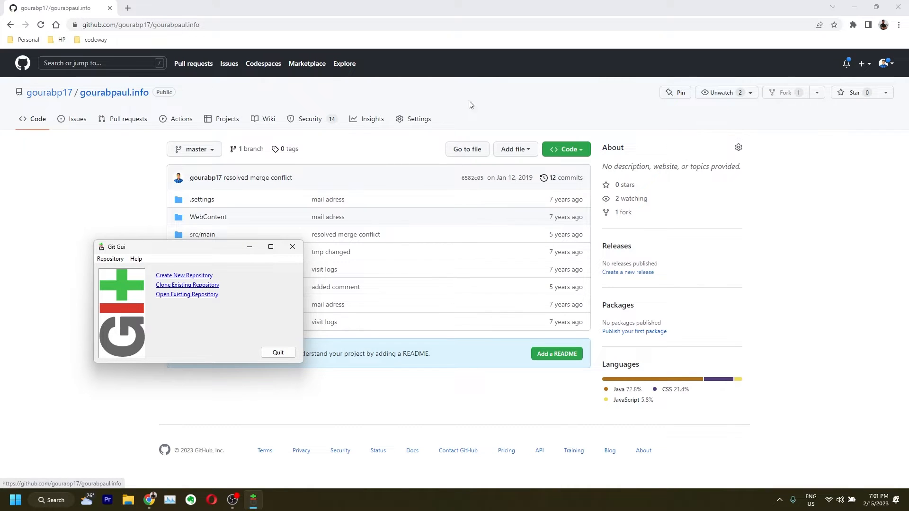
left_click(158, 91)
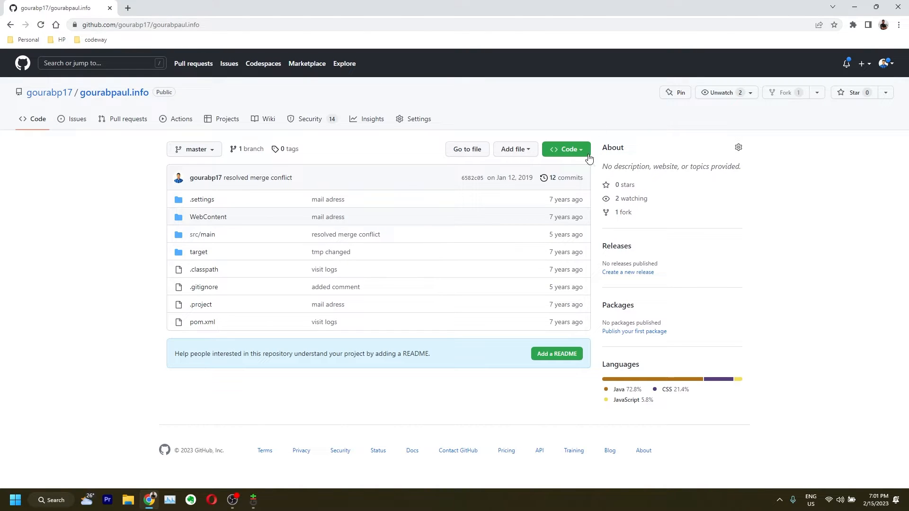
left_click(582, 150)
left_click(558, 242)
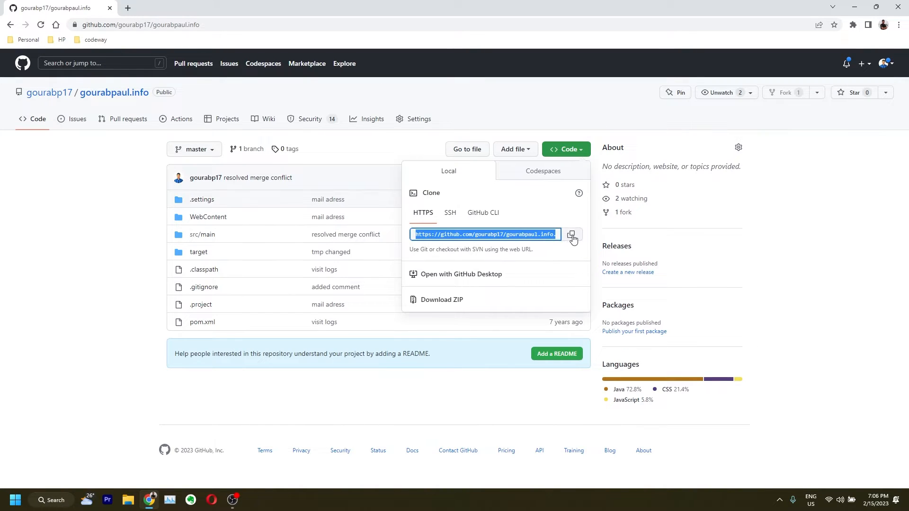
left_click(572, 236)
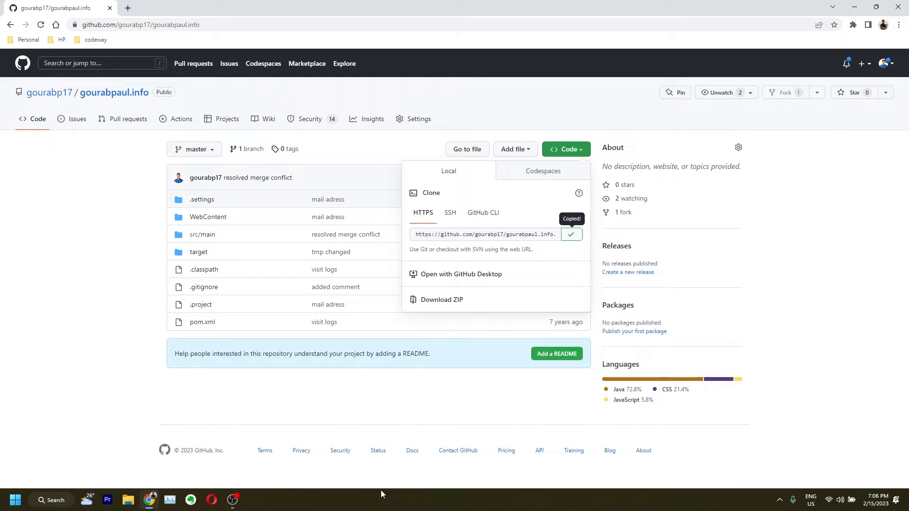
mouse_move(235, 502)
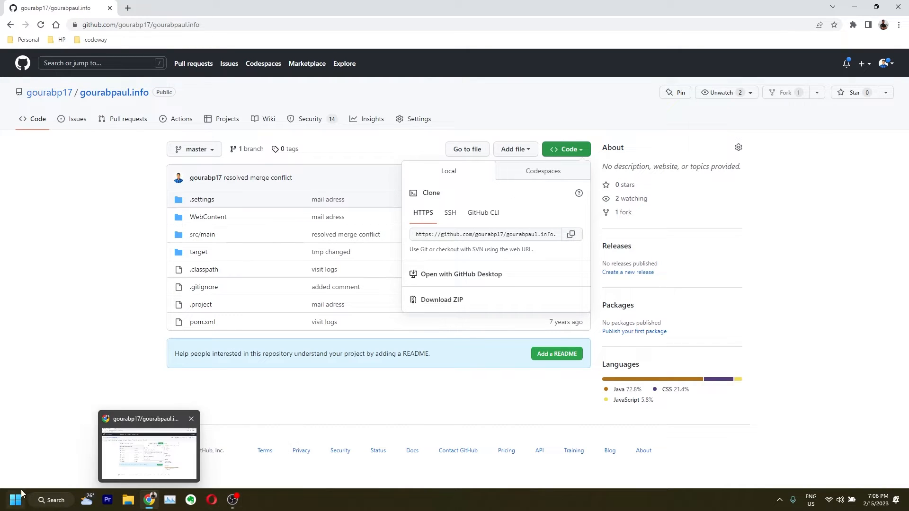
left_click(14, 500)
Launch Git GUI and start a clone with the copied gourabpaul.info URL as source
type("git")
key("Return")
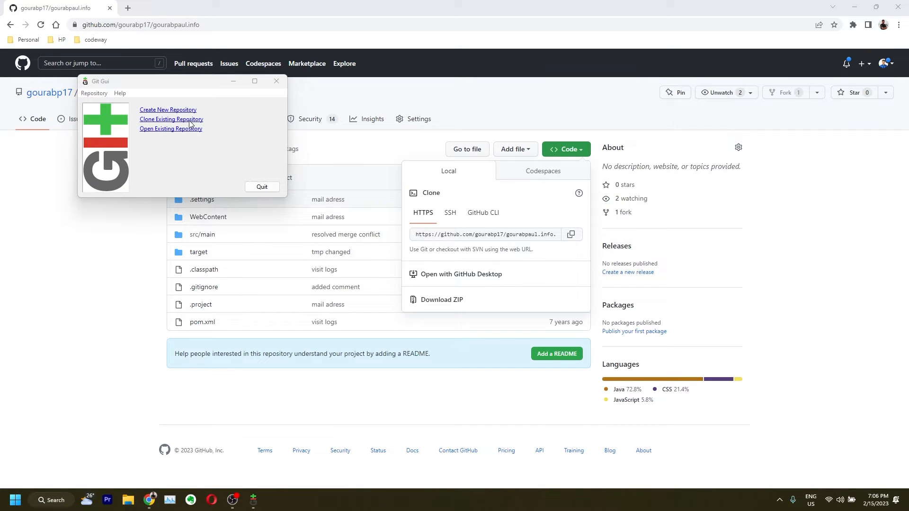
left_click(190, 119)
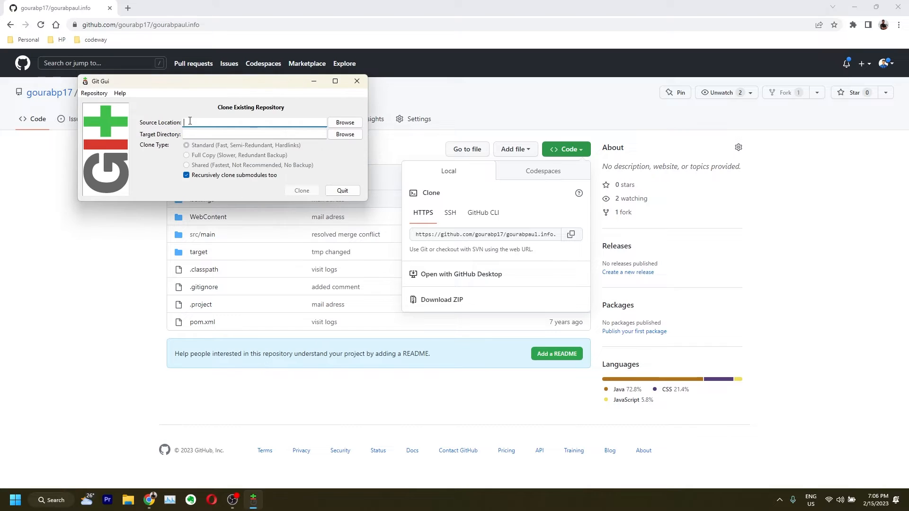
key("ctrl+v")
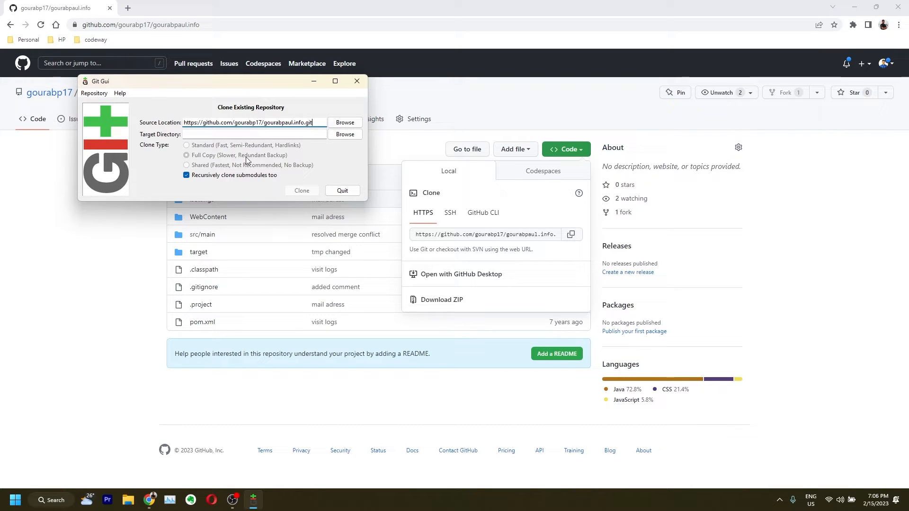
Try cloning into the Desktop gitTutorial folder and dismiss the folder-already-exists error
left_click(355, 135)
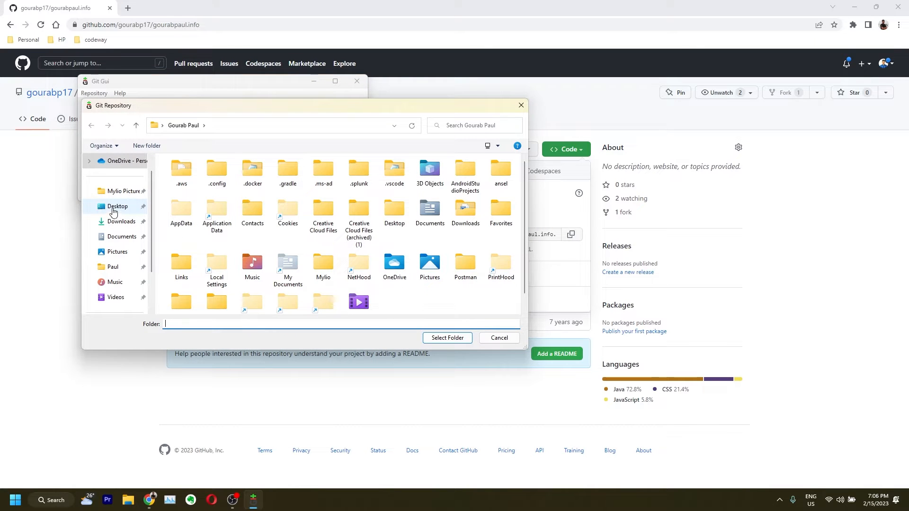
left_click(116, 206)
left_click(190, 177)
double_click(191, 180)
left_click(447, 337)
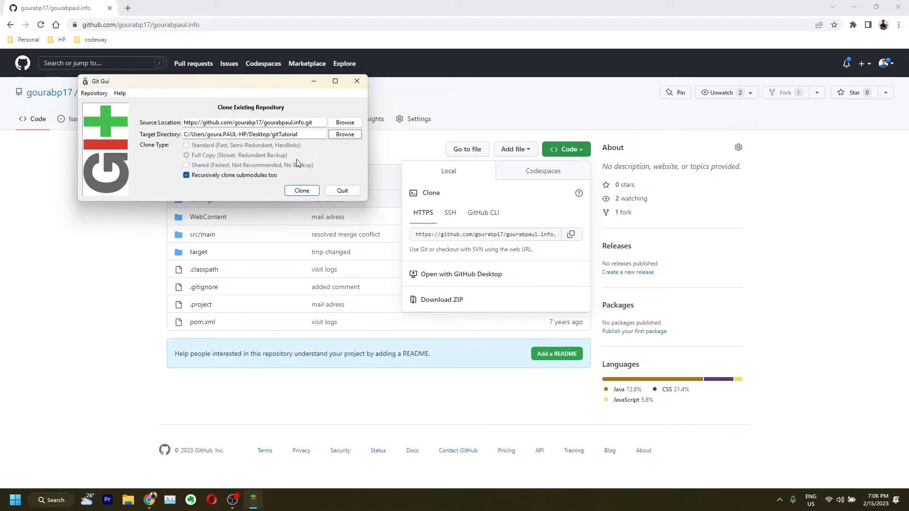
left_click(302, 190)
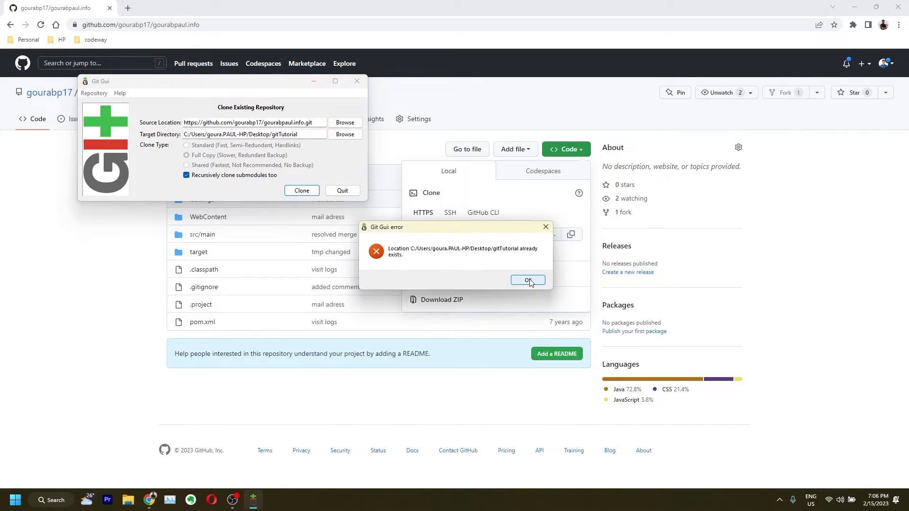
left_click(528, 280)
Set the target directory to gourabpaul.info and clone the repository
triple_click(268, 134)
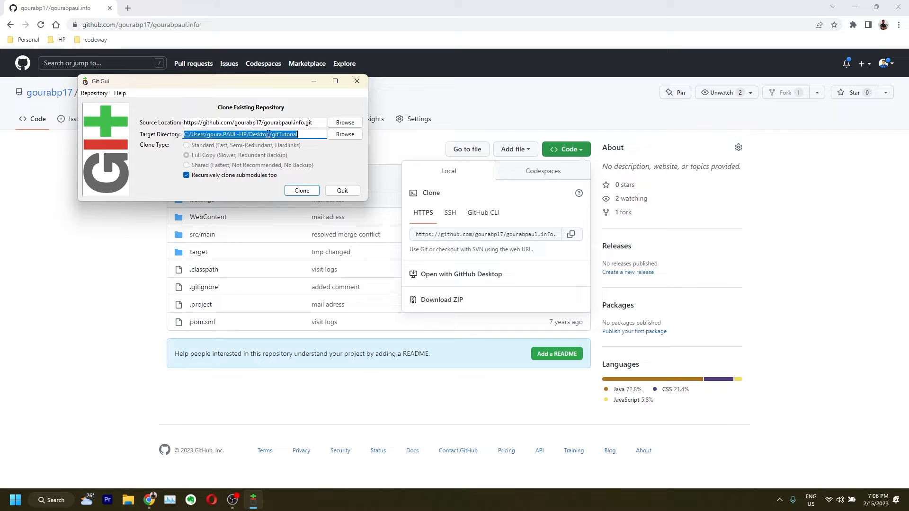
left_click_drag(263, 123, 303, 121)
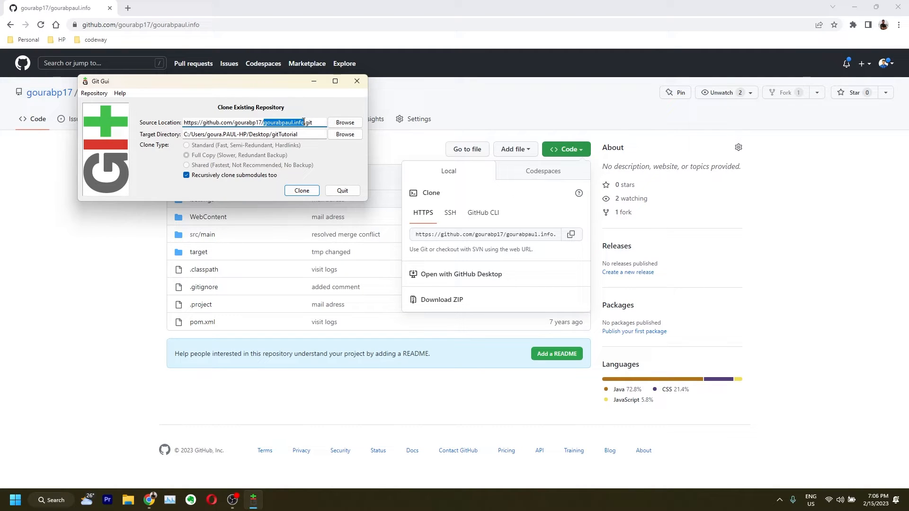
key("ctrl+c")
triple_click(298, 134)
key("ctrl+v")
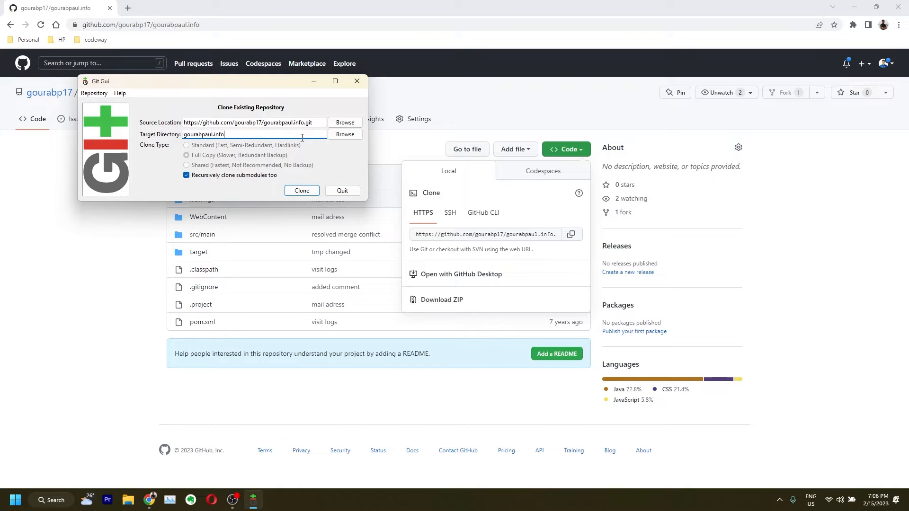
left_click(312, 193)
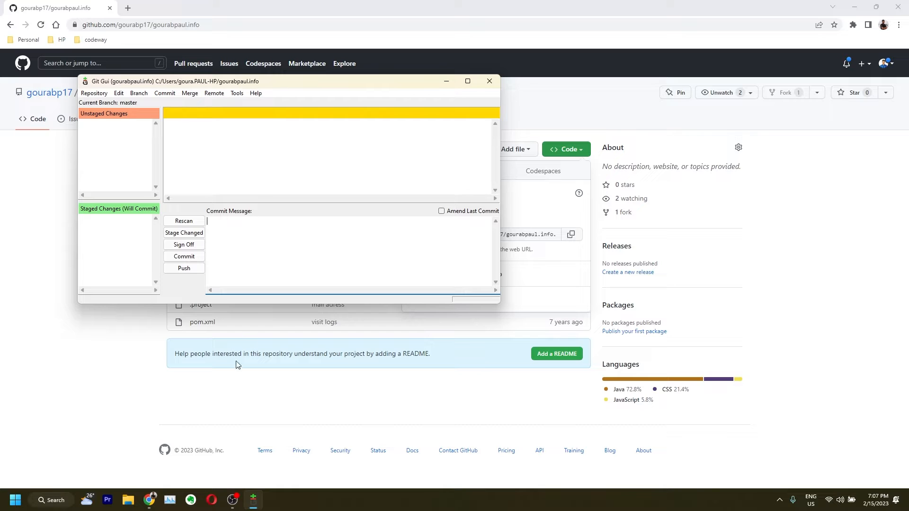
In File Explorer, navigate to the user's home folder under Windows (C:) > Users
left_click(128, 500)
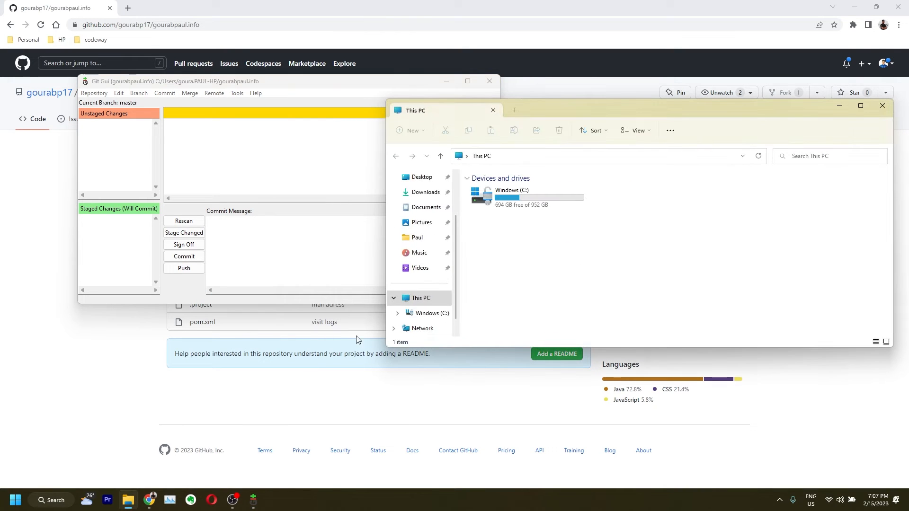
left_click(528, 185)
left_click(527, 180)
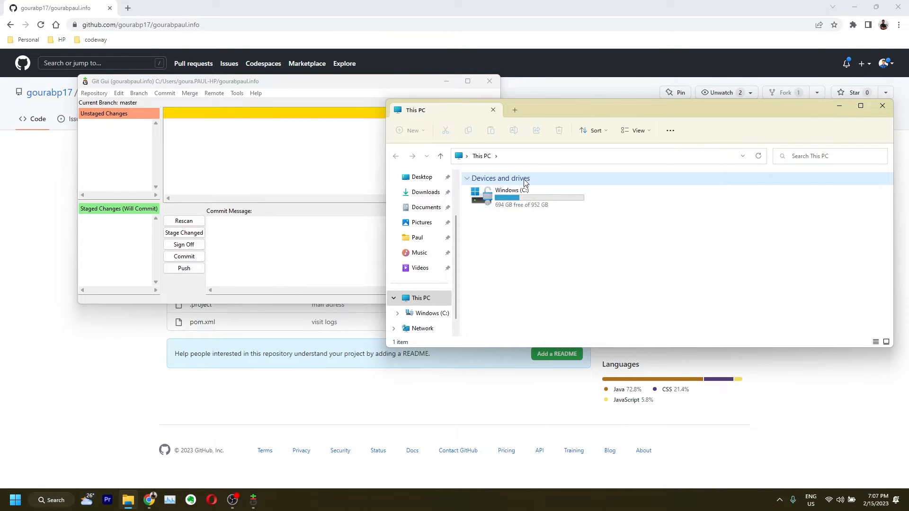
double_click(525, 196)
scroll(501, 261, "down", 7)
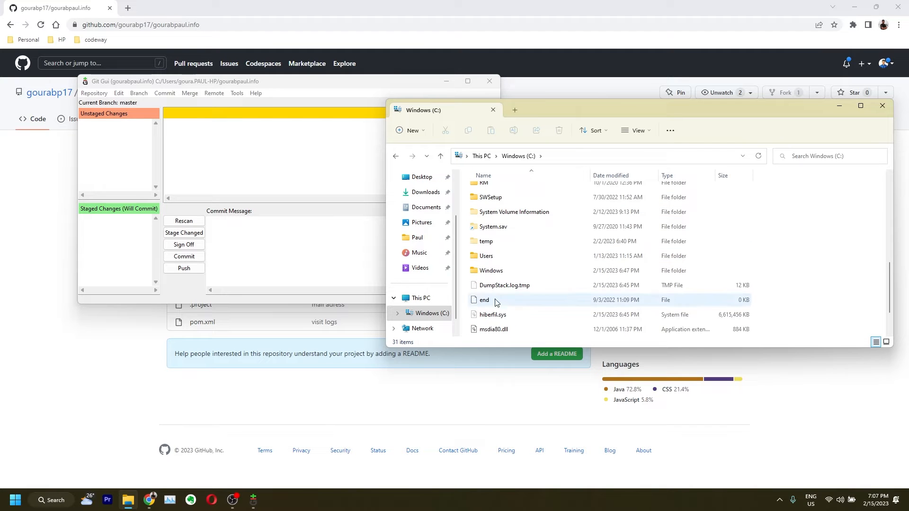
double_click(477, 255)
double_click(488, 235)
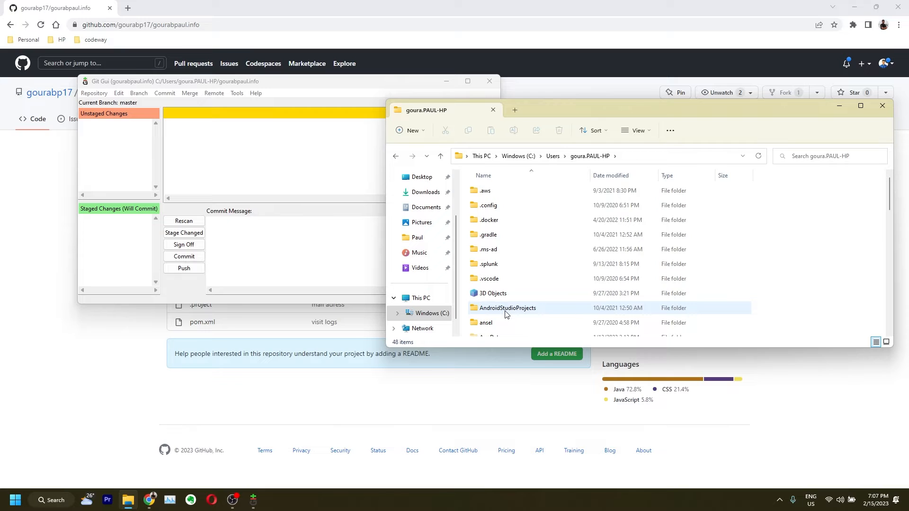
Open the cloned gourabpaul.info folder showing .git, src, WebContent and pom.xml
scroll(504, 262, "down", 1)
left_click(504, 262)
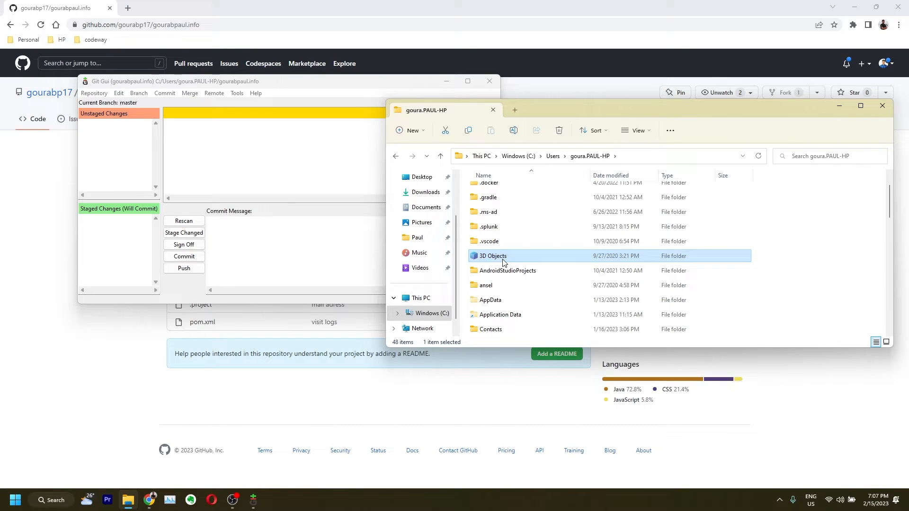
key("g")
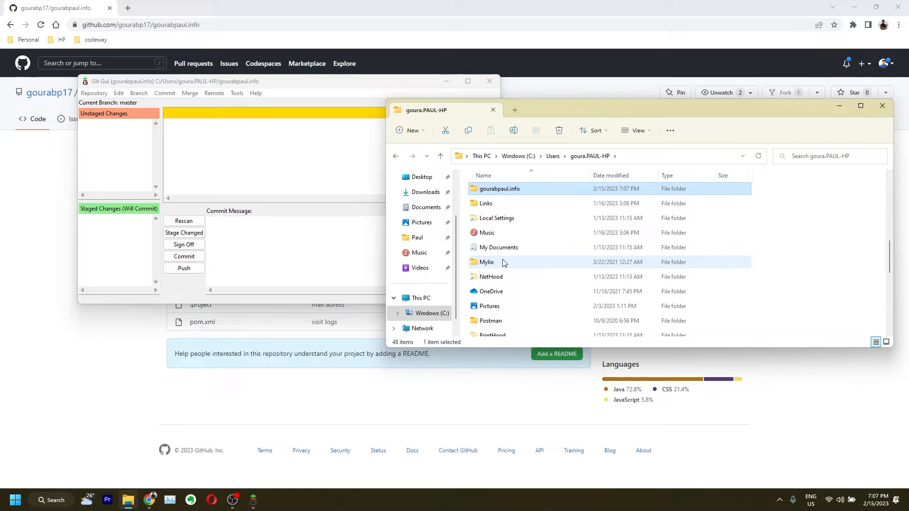
double_click(499, 189)
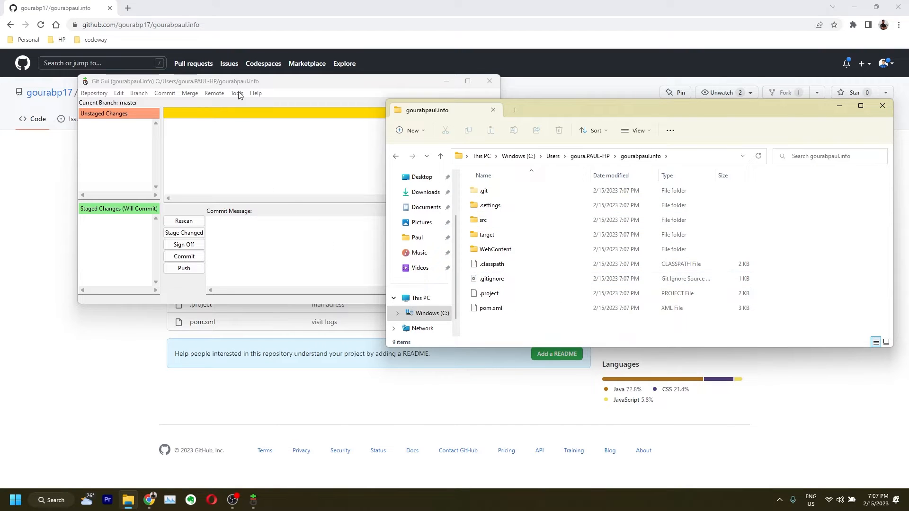
left_click(275, 80)
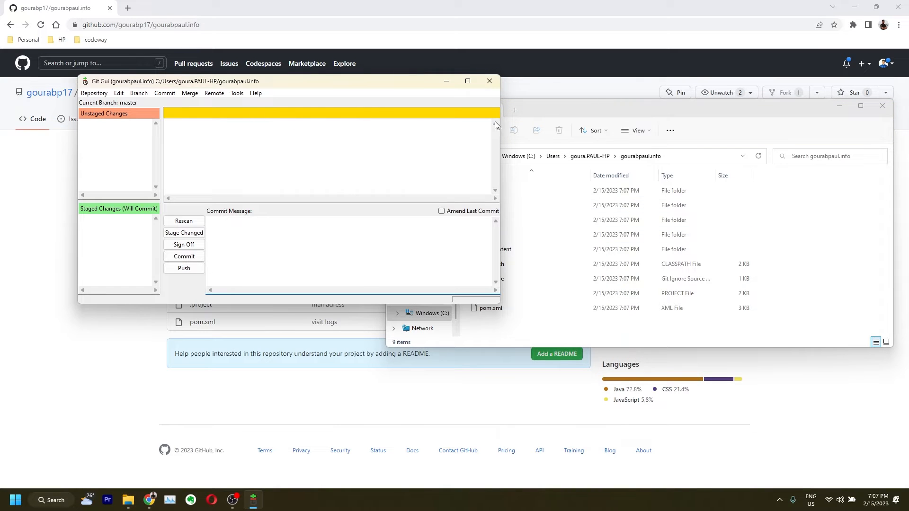
View all gourabpaul.info branches on GitHub, then return to the repository's main code page
left_click(47, 213)
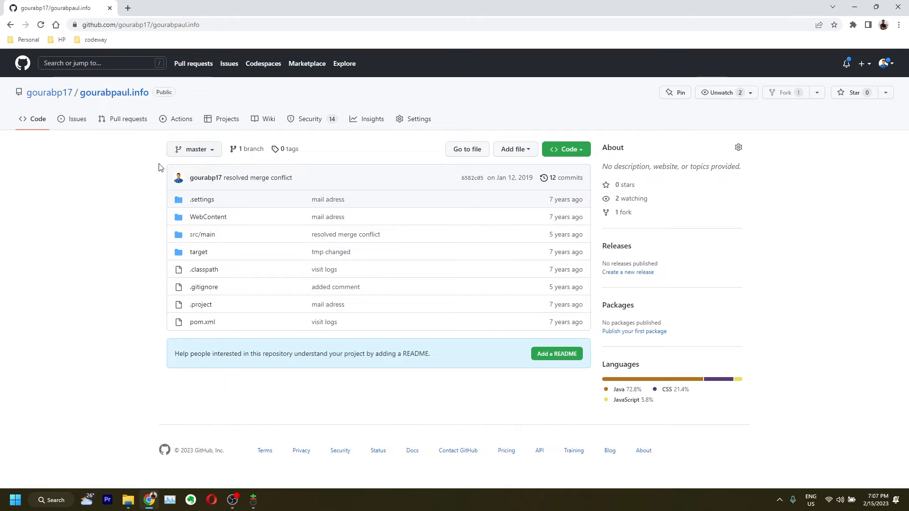
left_click(187, 153)
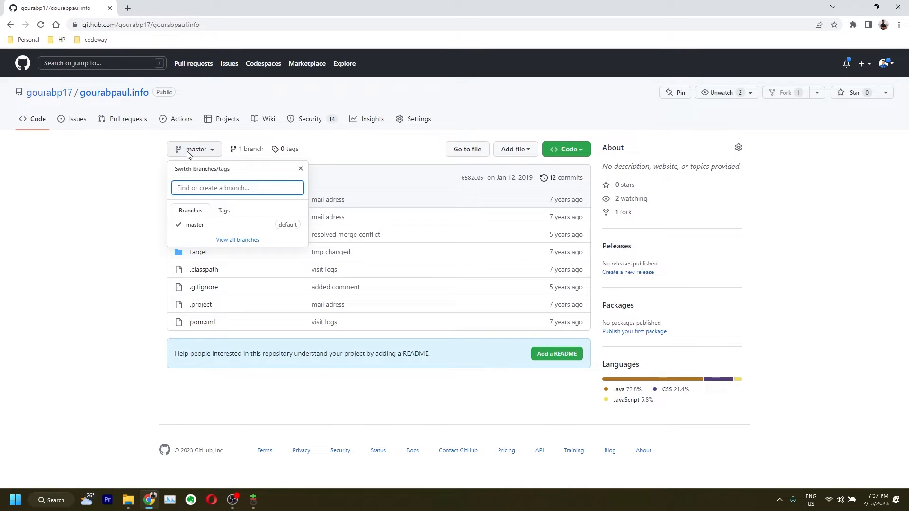
left_click(227, 240)
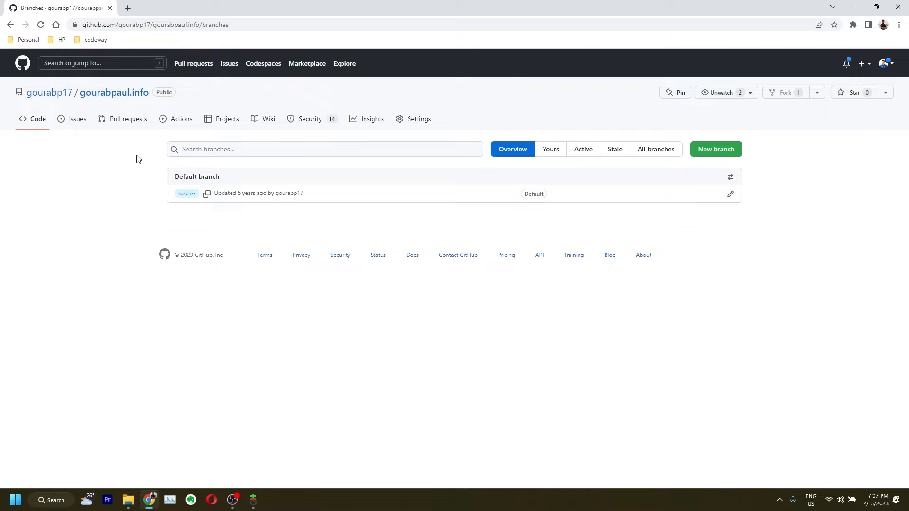
left_click(108, 93)
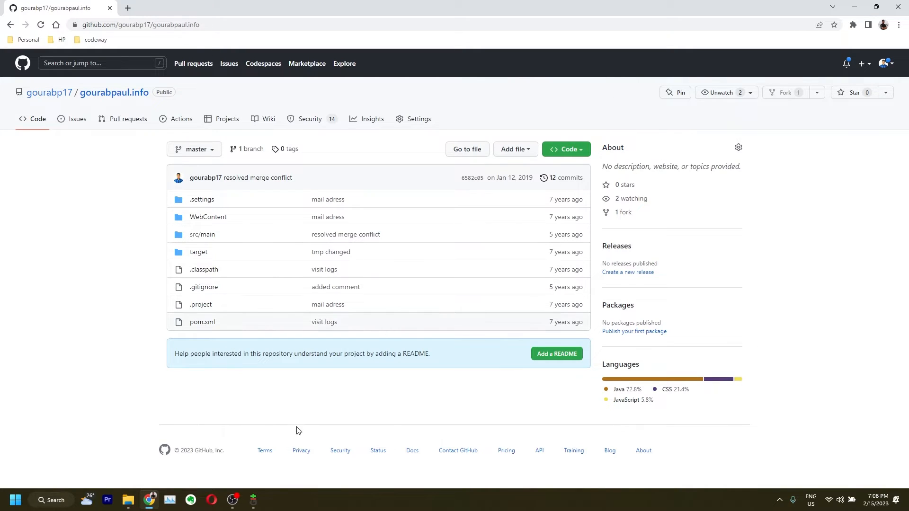
mouse_move(253, 500)
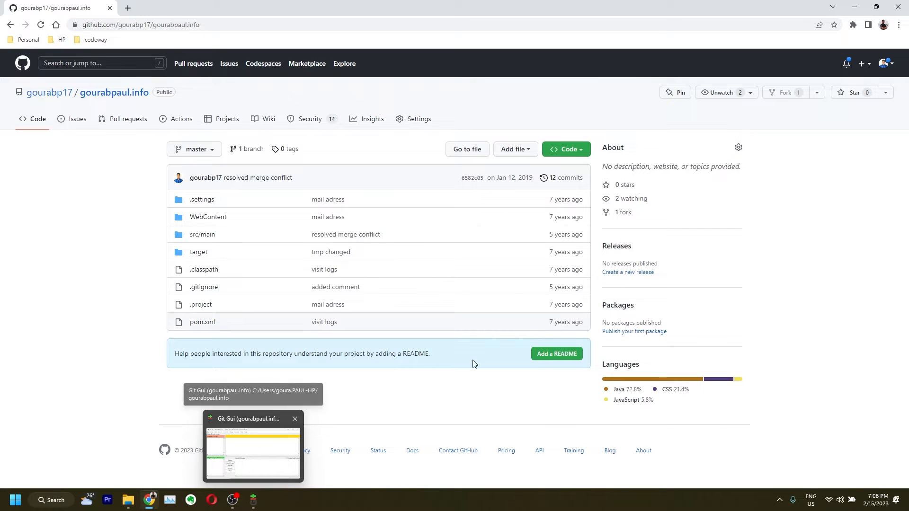
Create a new public GitHub repository named testRepo with a README file
left_click(863, 66)
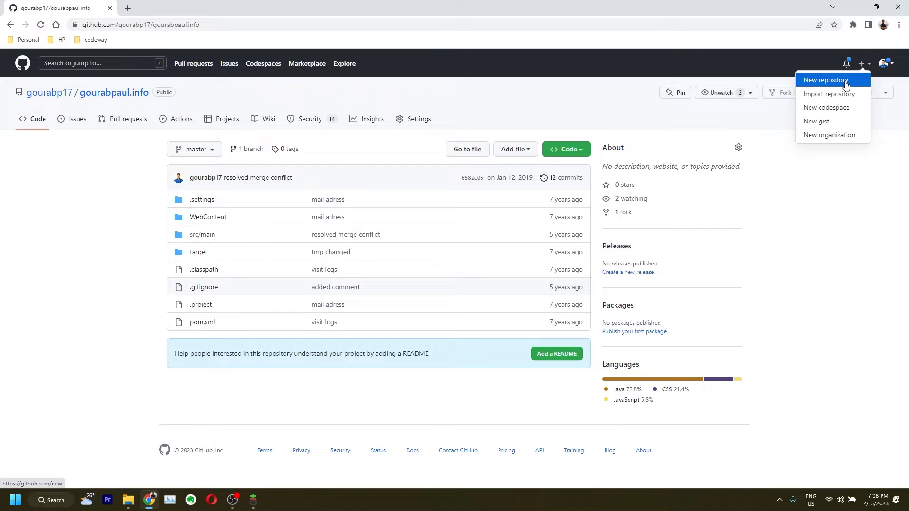
left_click(846, 83)
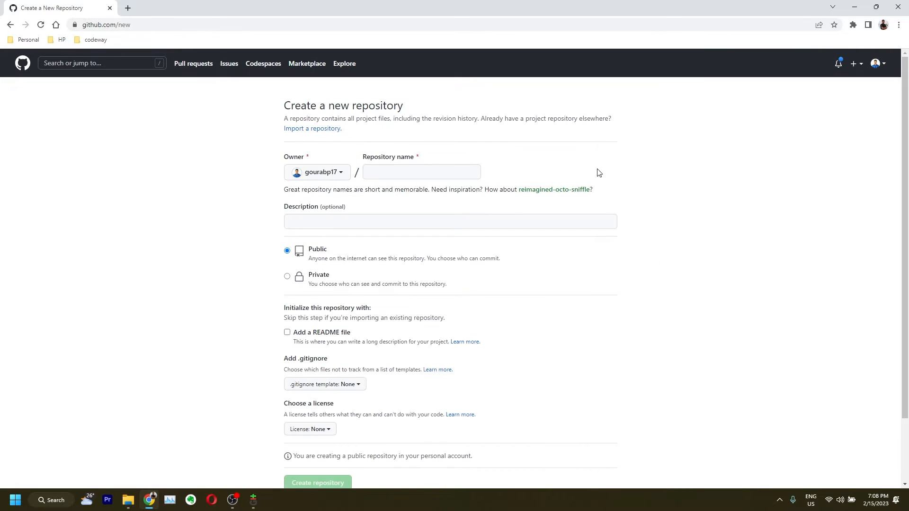
left_click(380, 173)
type("testRepo")
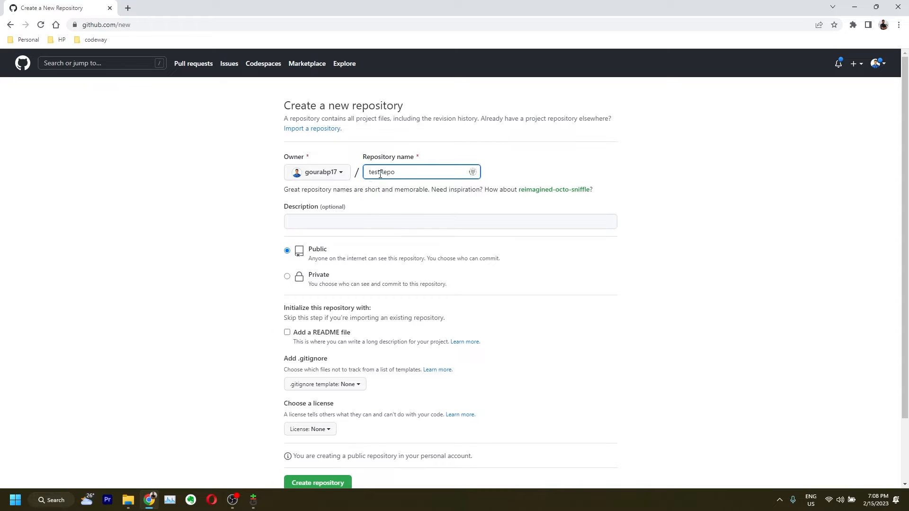
scroll(249, 213, "down", 2)
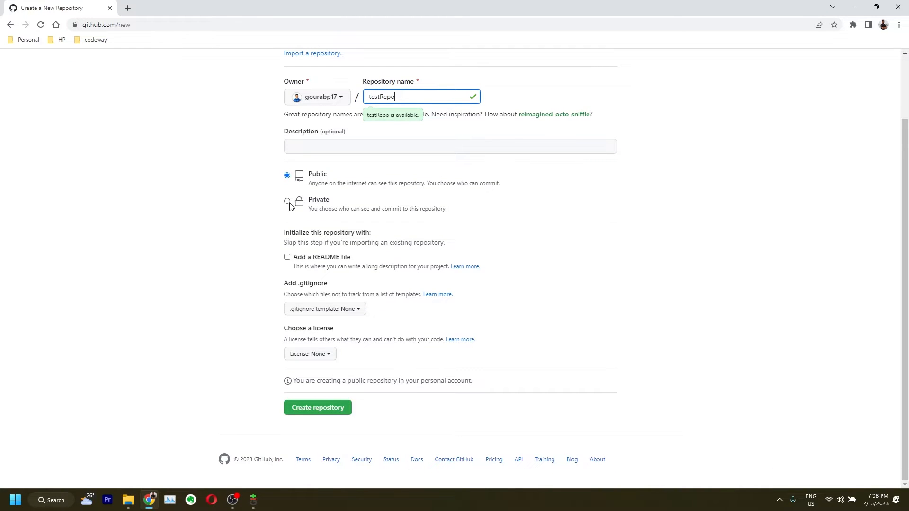
left_click(286, 257)
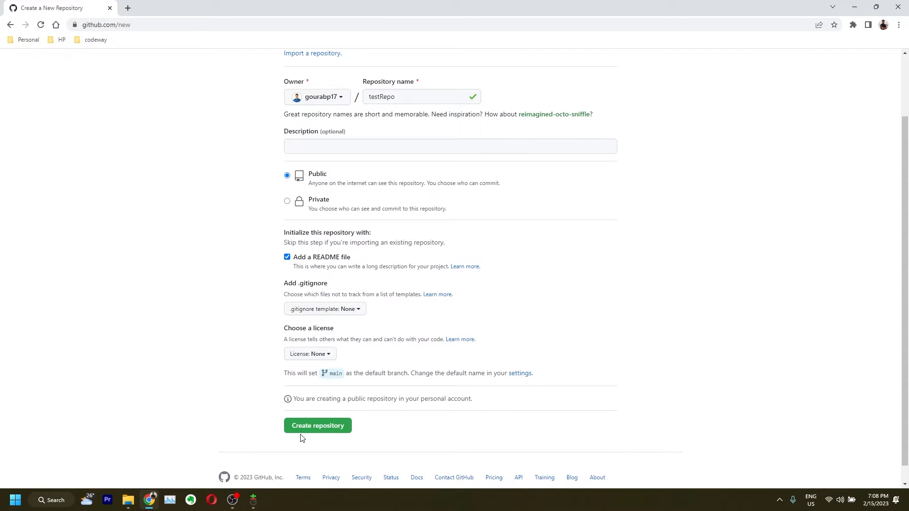
left_click(303, 430)
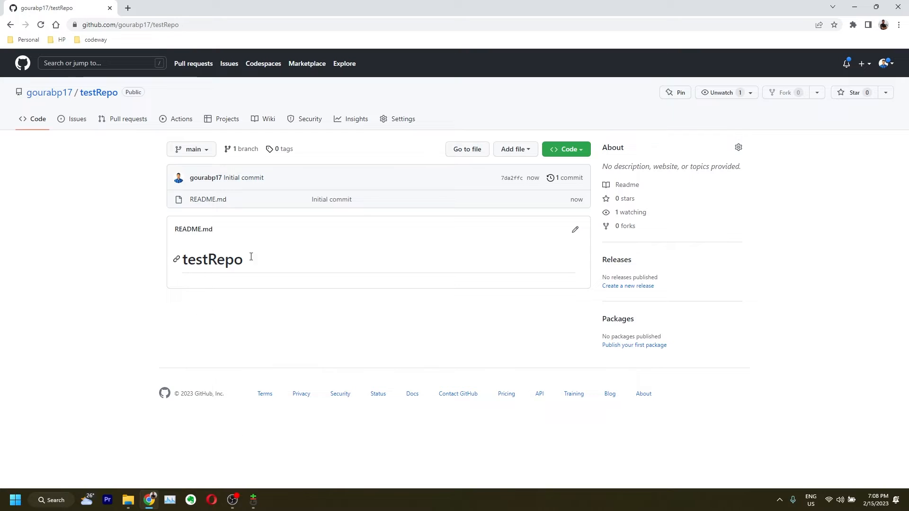
Copy testRepo's HTTPS clone URL, then go back to the home folder in File Explorer
left_click(573, 150)
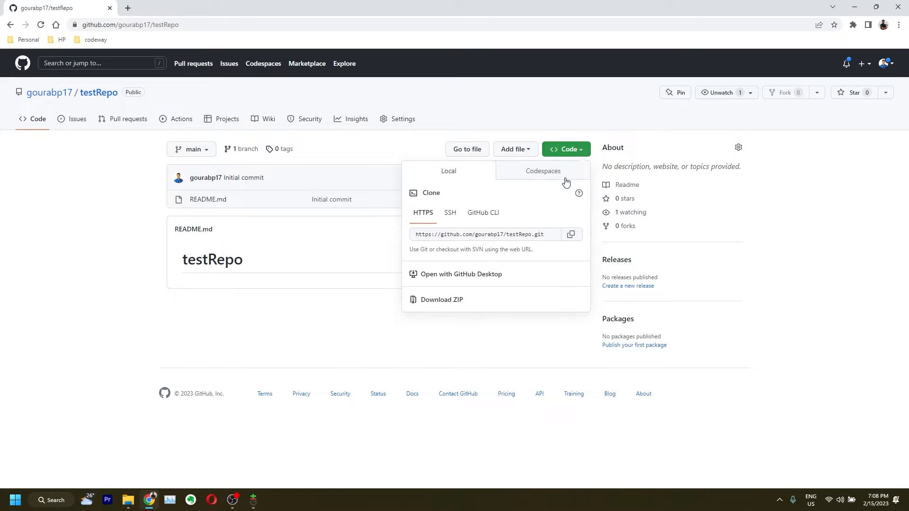
left_click(571, 234)
left_click(253, 500)
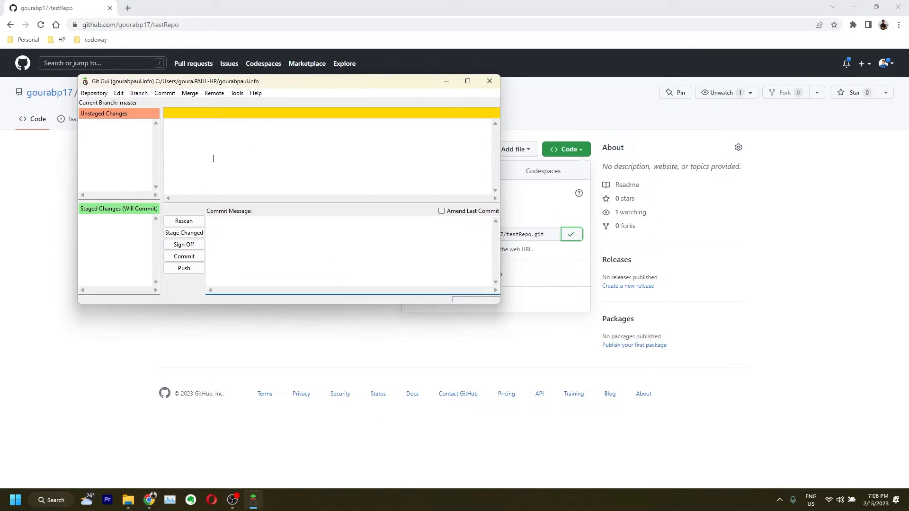
left_click(128, 500)
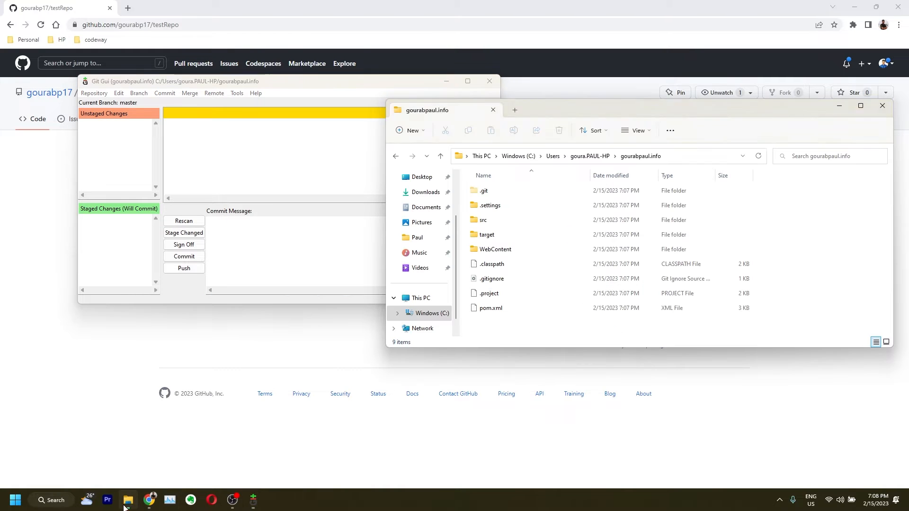
left_click(581, 157)
Delete the gourabpaul.info folder after closing the locking Git Gui window, then search for git
key("Delete")
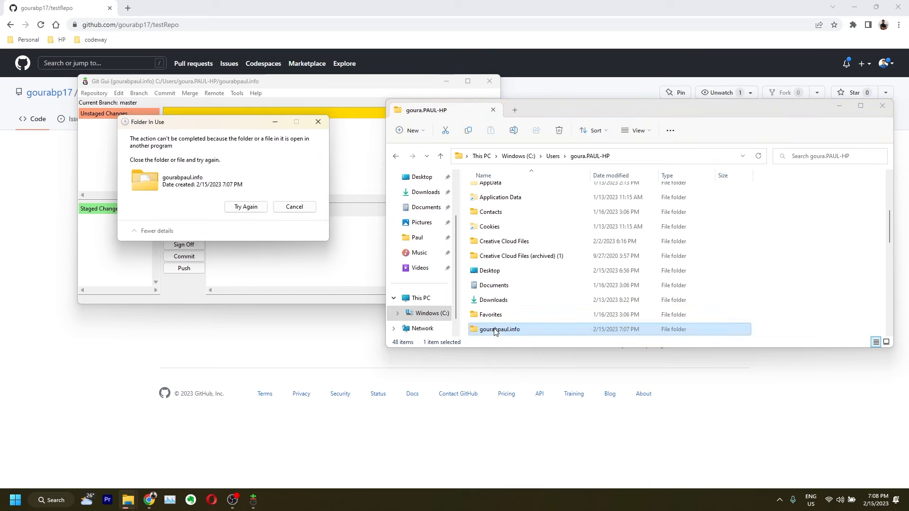
left_click(245, 207)
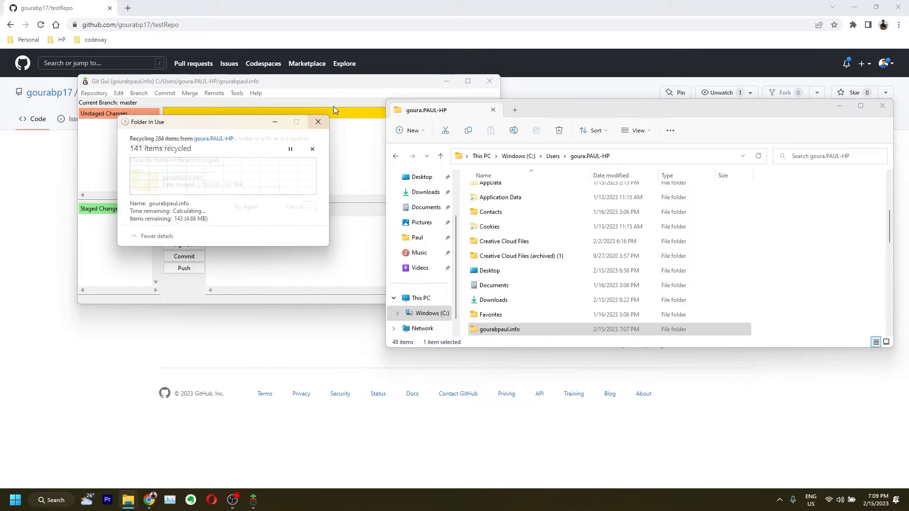
left_click(484, 81)
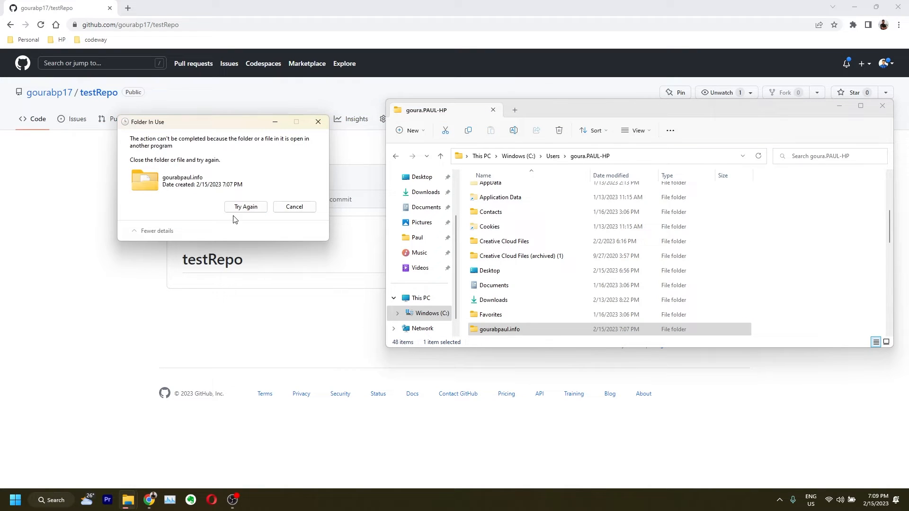
left_click(246, 206)
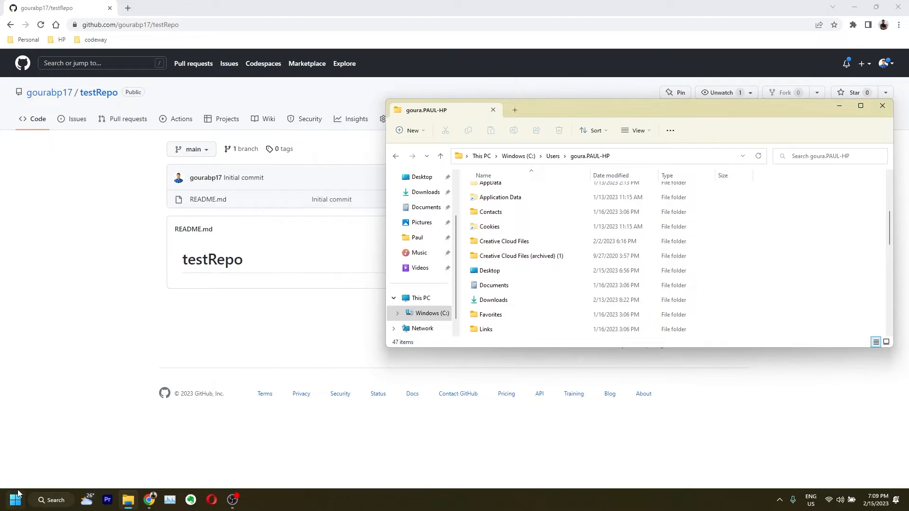
left_click(16, 497)
type("git")
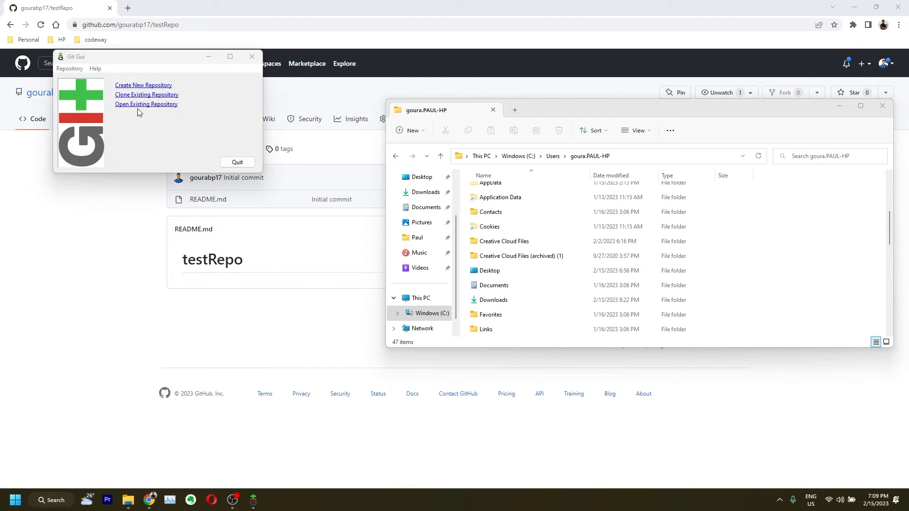
Clone testRepo from the pasted GitHub URL into a local target directory named testRepo
left_click(141, 96)
key("ctrl+v")
key("Tab")
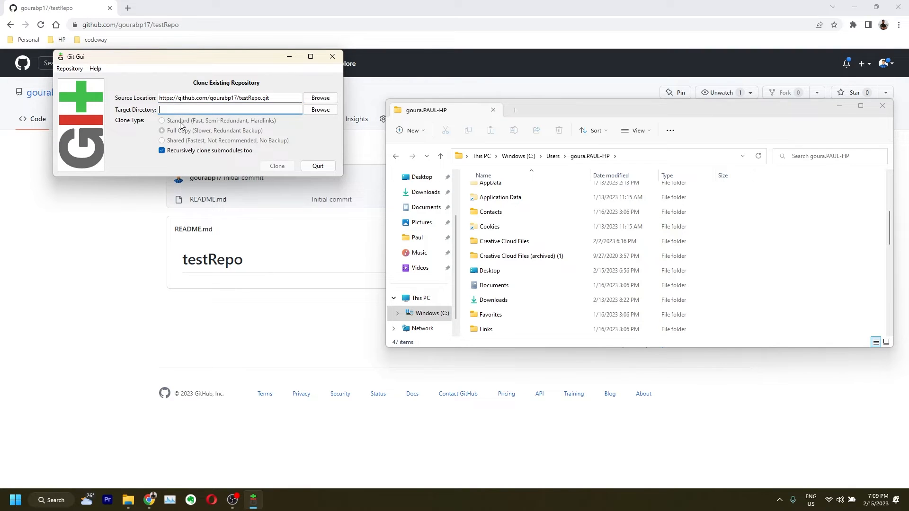
triple_click(251, 98)
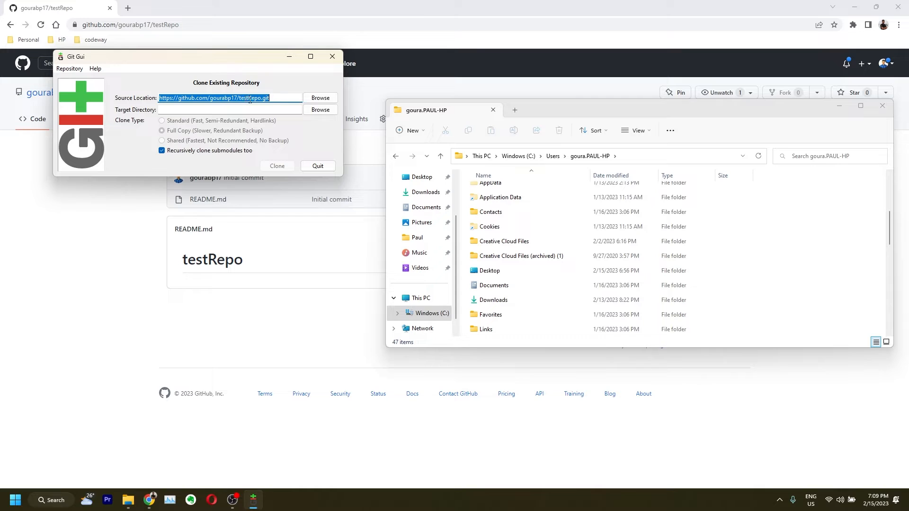
left_click_drag(239, 98, 262, 97)
key("ctrl+c")
left_click(203, 111)
key("ctrl+v")
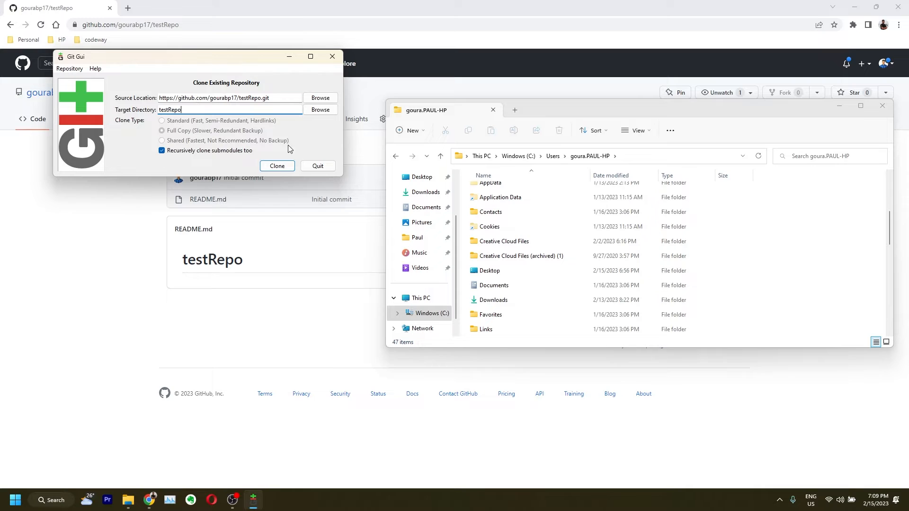
left_click(278, 166)
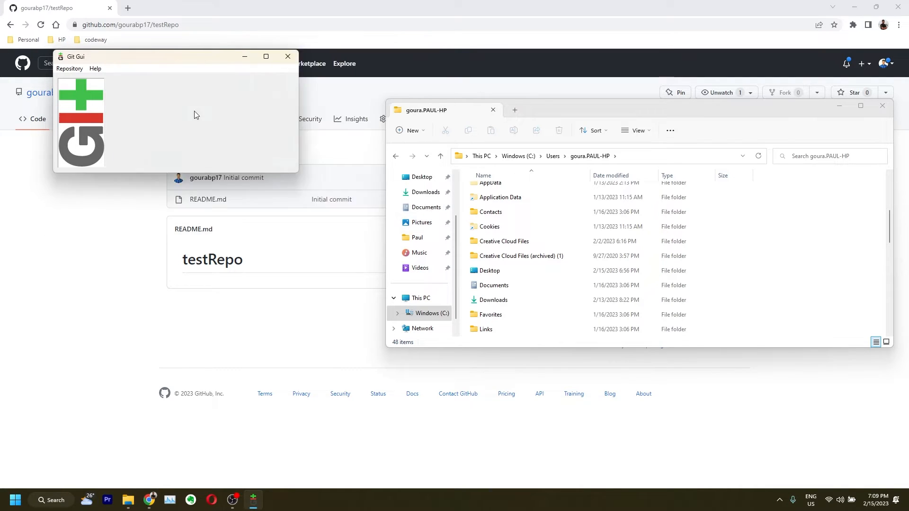
left_click(132, 240)
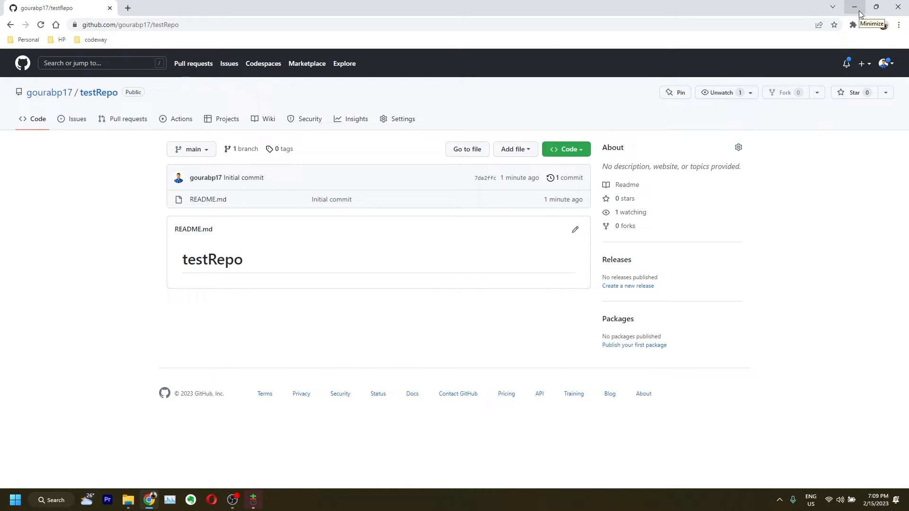
Create branch2 from main in testRepo using the GitHub branch dropdown
left_click(202, 151)
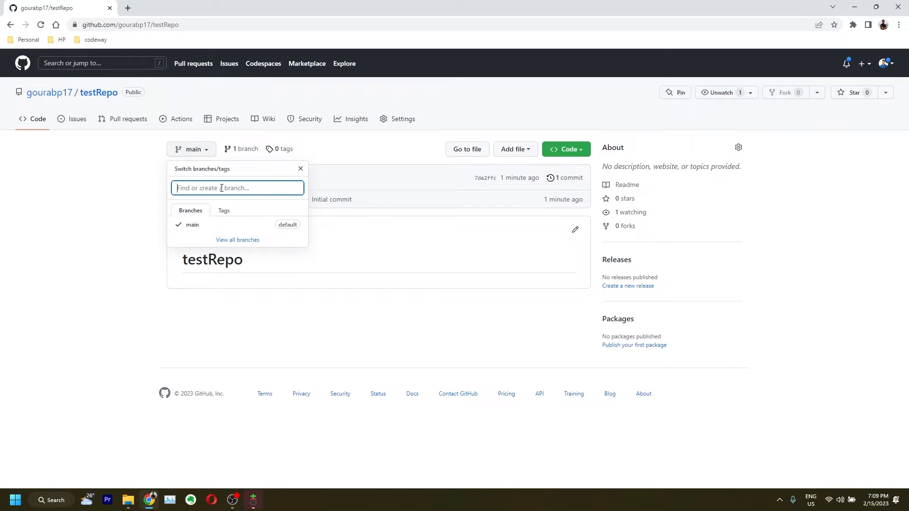
type("branch")
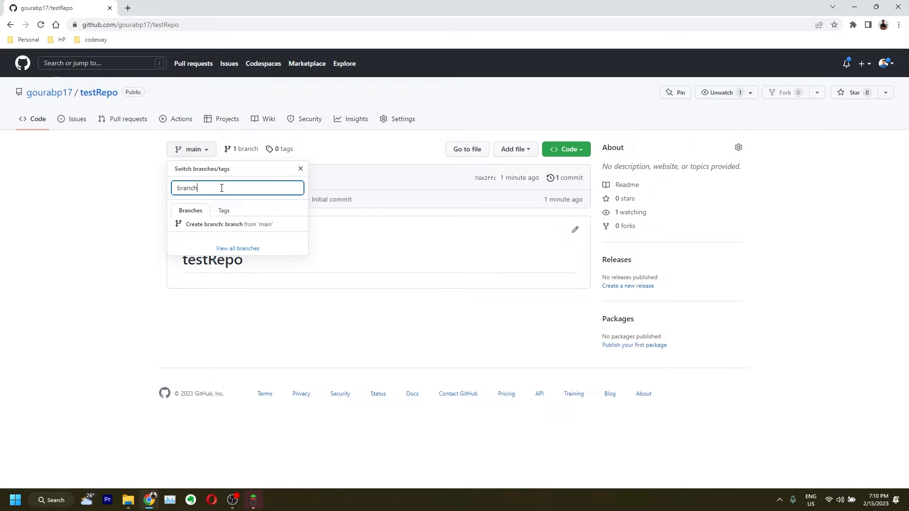
type("2")
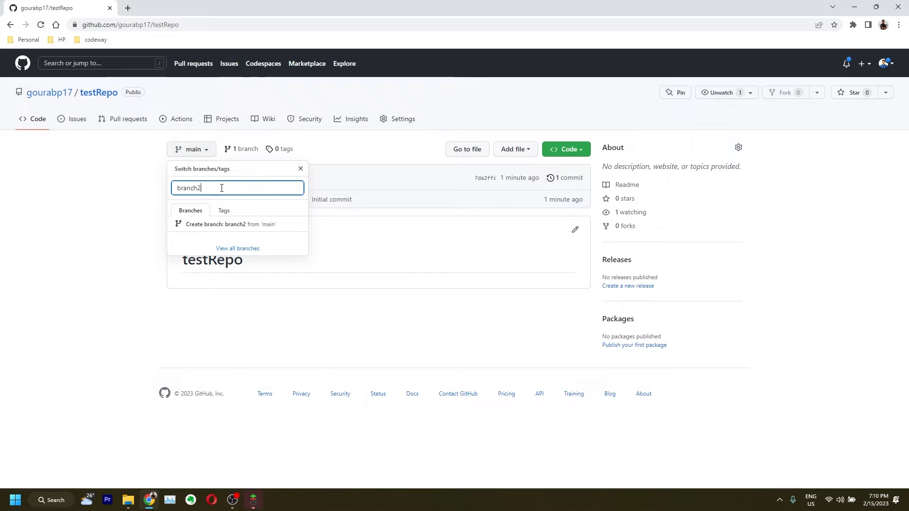
left_click(236, 226)
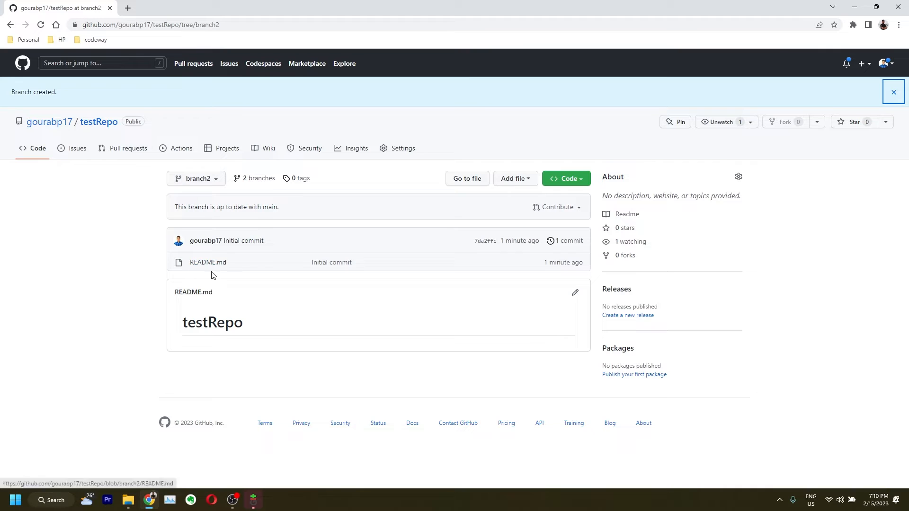
Check testRepo's branch list, then open the local testRepo folder in File Explorer
left_click(205, 184)
left_click(127, 239)
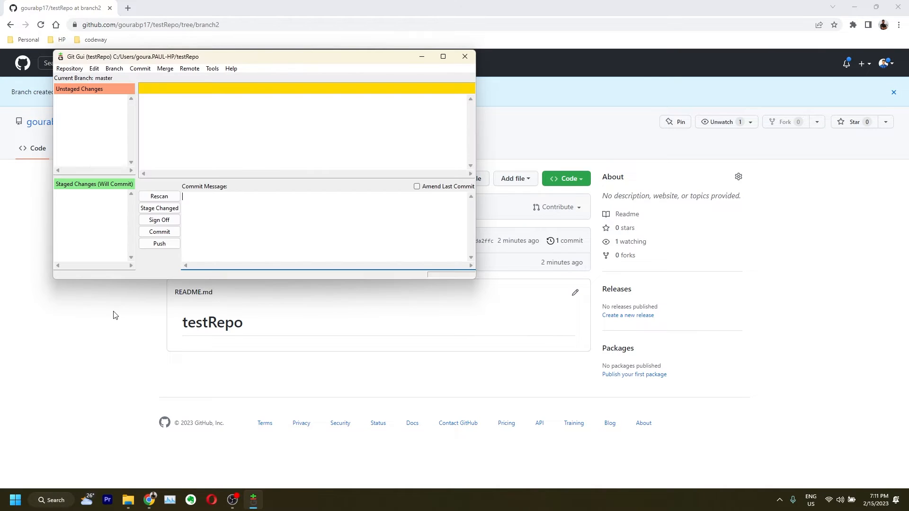
left_click(129, 500)
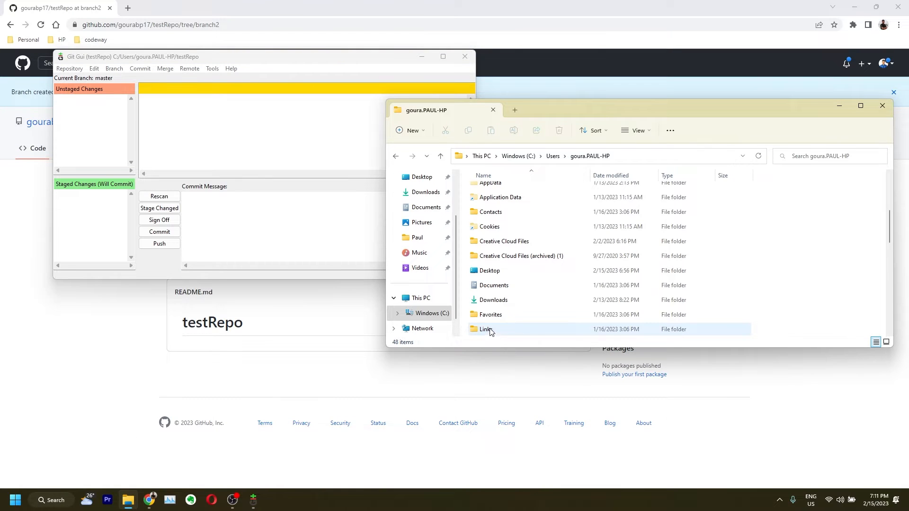
scroll(532, 237, "down", 5)
scroll(532, 239, "up", 10)
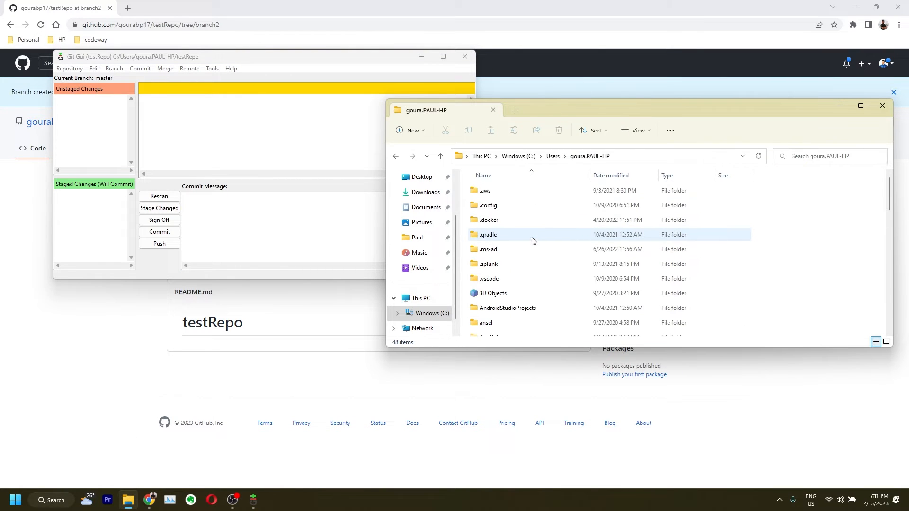
left_click(813, 161)
left_click(770, 248)
type("tes")
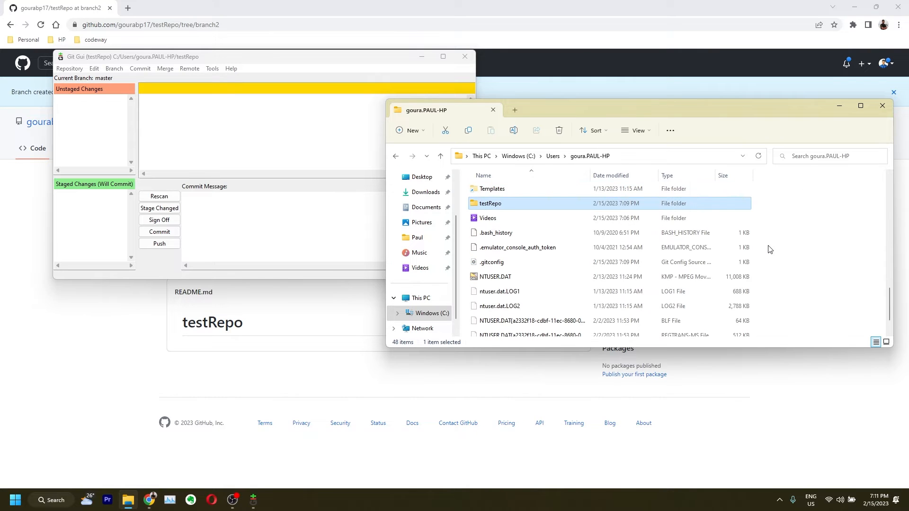
double_click(504, 201)
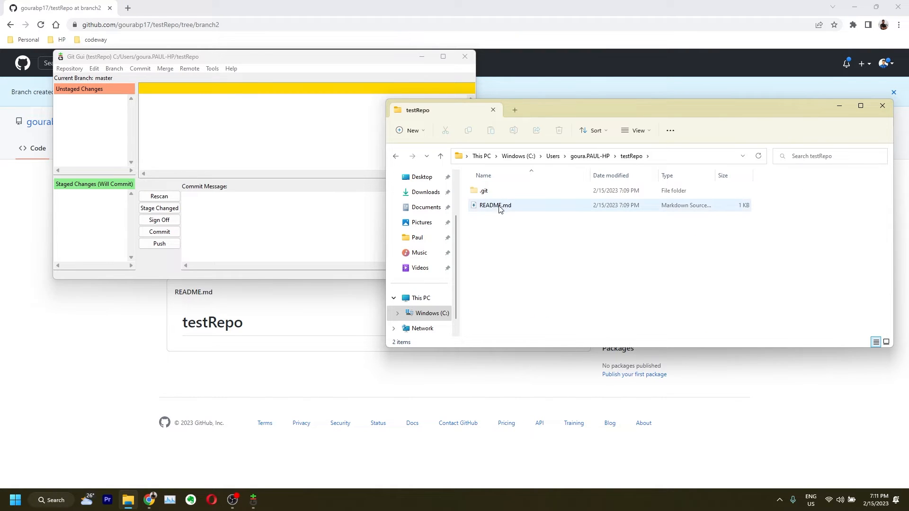
Delete README.md from testRepo, leaving only the .git folder
left_click(500, 209)
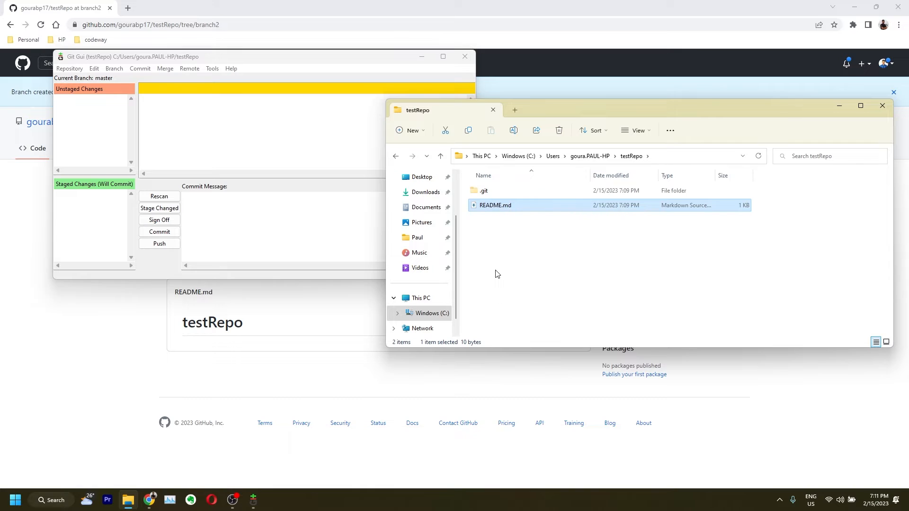
key("Delete")
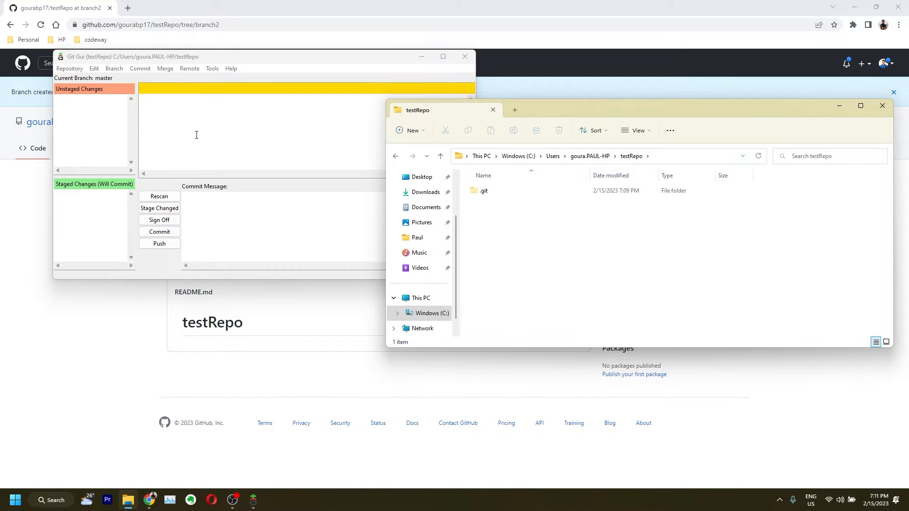
left_click(197, 134)
Rescan the testRepo working copy so the deleted README.md appears as an unstaged change
left_click(67, 69)
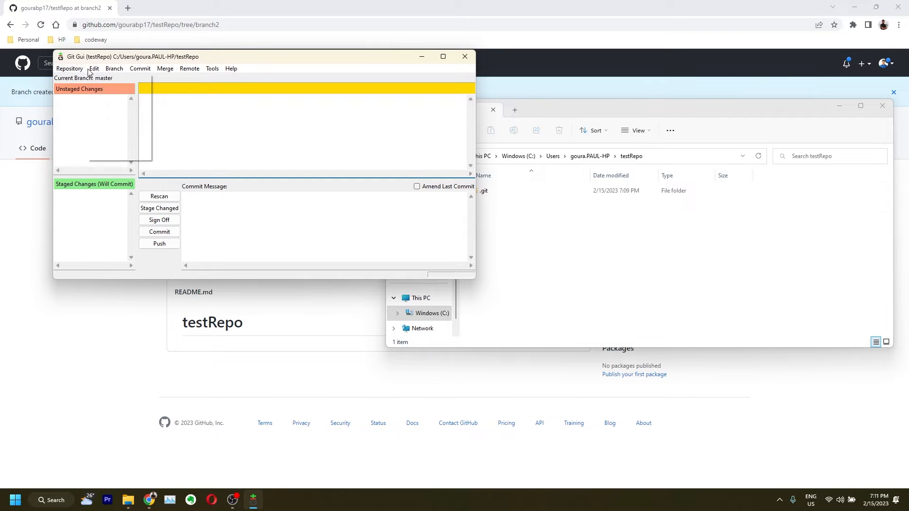
mouse_move(113, 70)
mouse_move(147, 71)
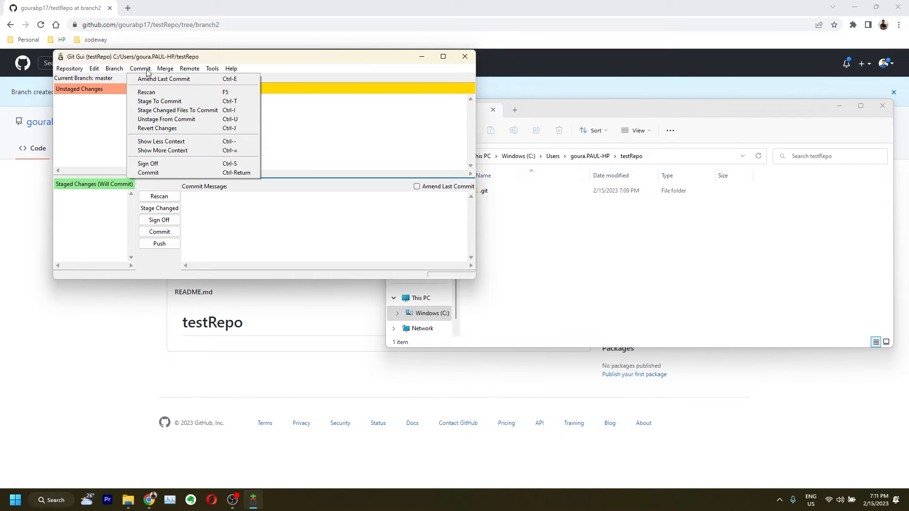
left_click(154, 93)
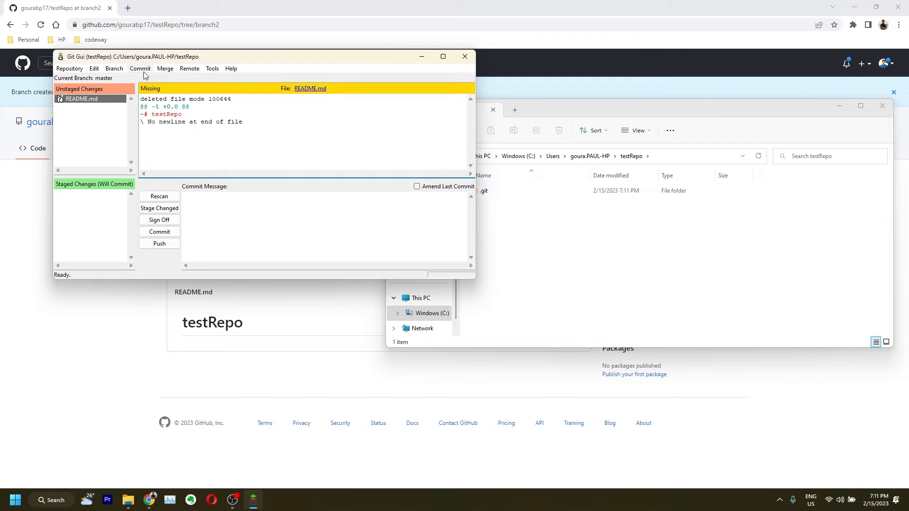
Create a local branch named dev from master, check it out, and return to GitHub
left_click(114, 69)
left_click(119, 79)
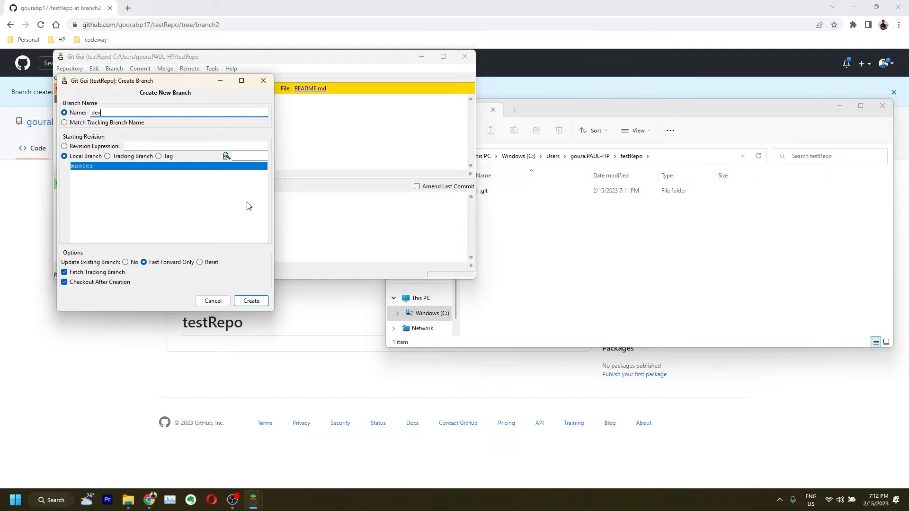
left_click(246, 303)
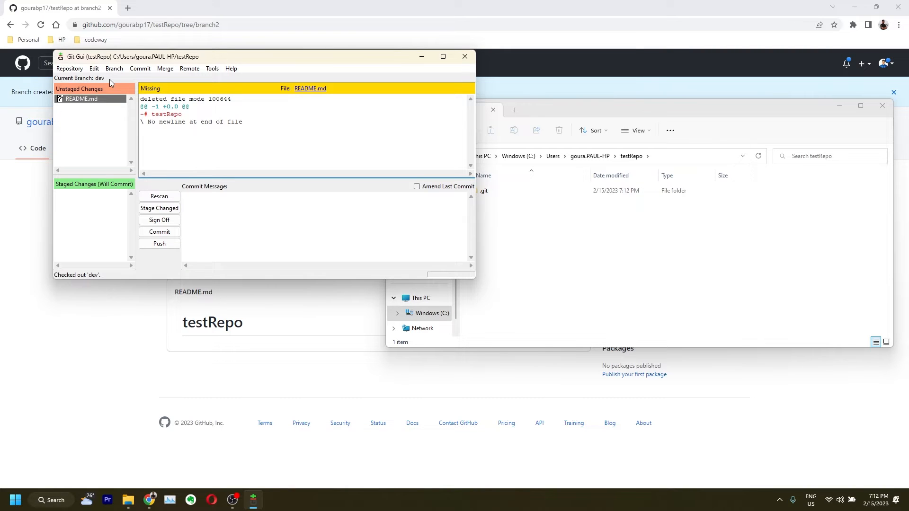
left_click(47, 309)
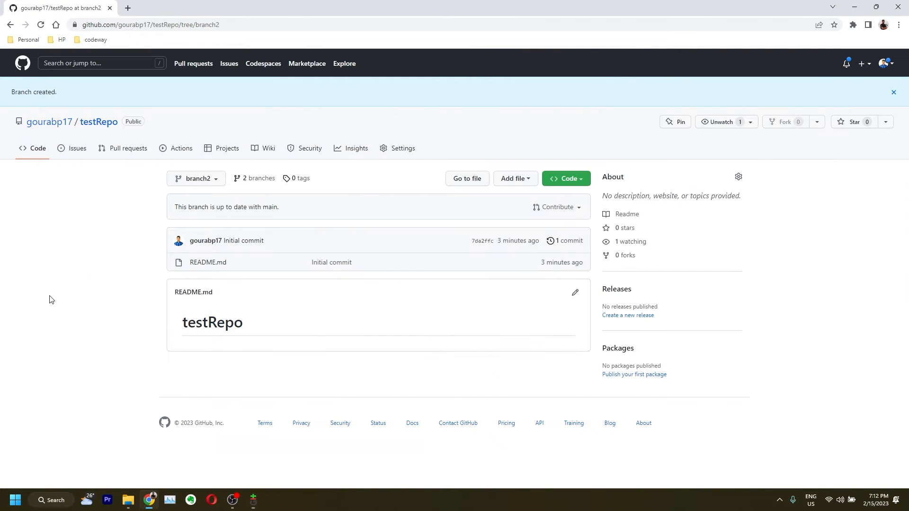
Reload GitHub's testRepo view on branch2, then minimize Chrome
left_click(180, 183)
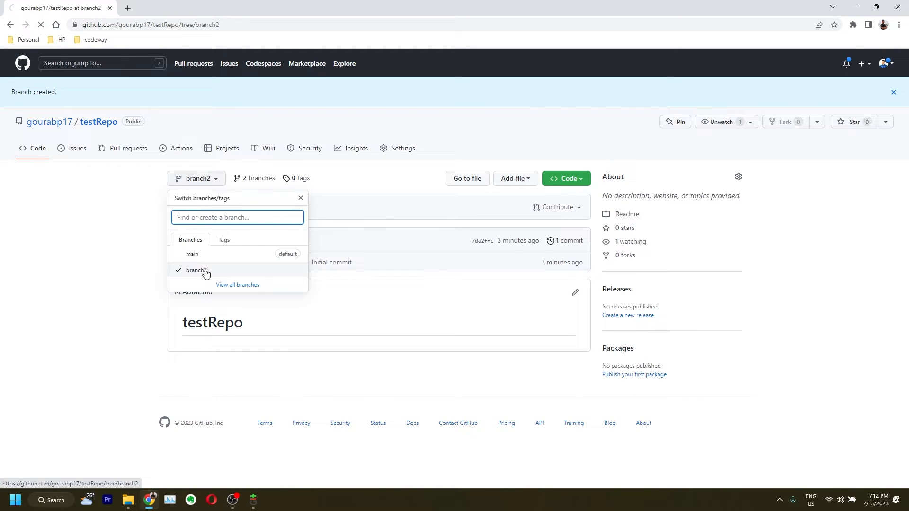
left_click(182, 270)
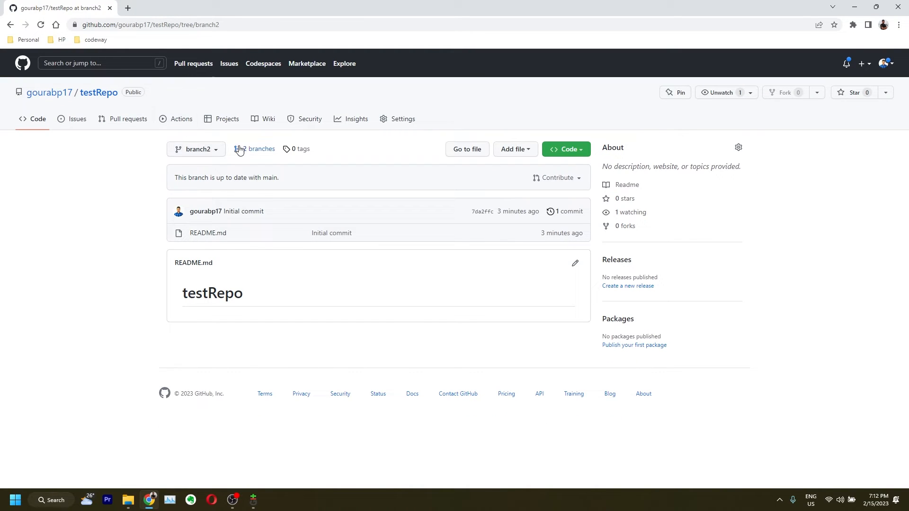
left_click(859, 8)
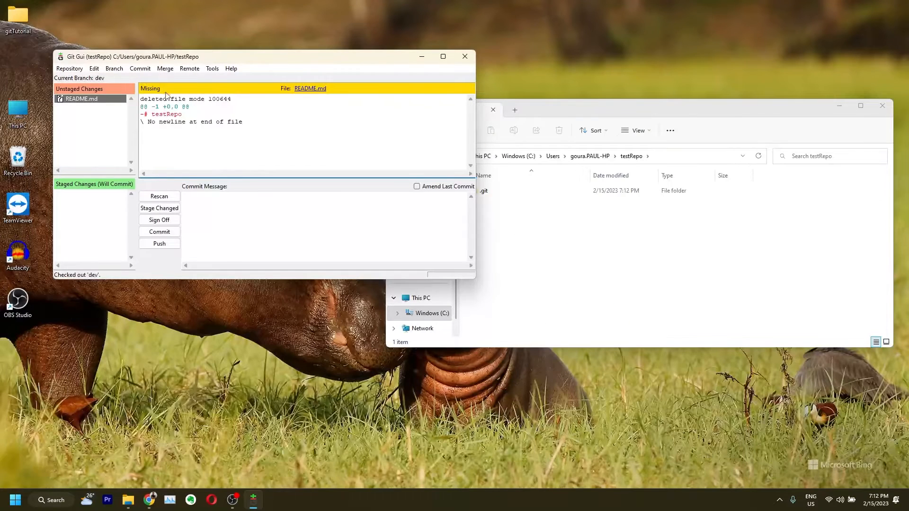
left_click(189, 70)
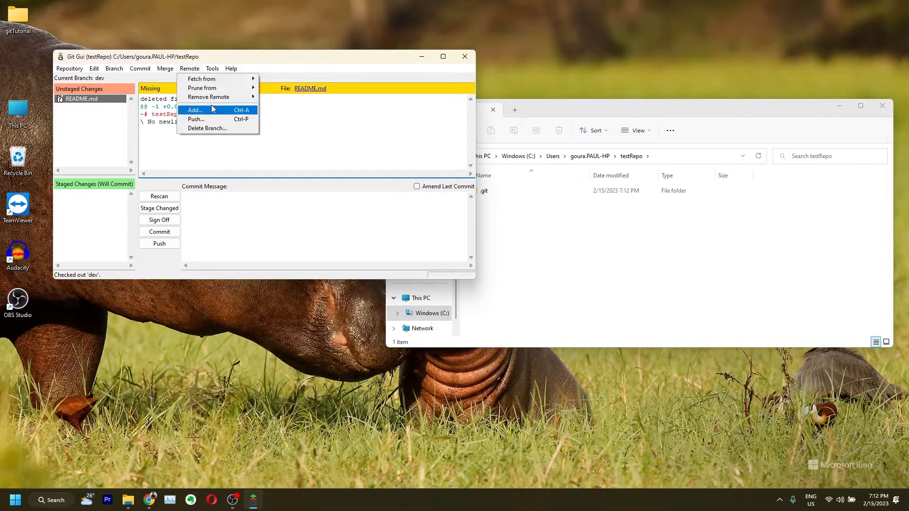
mouse_move(147, 70)
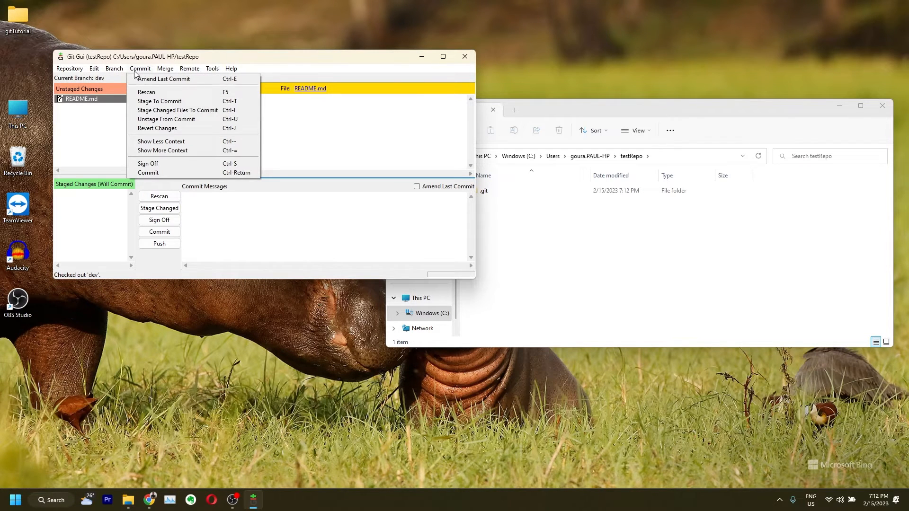
mouse_move(118, 74)
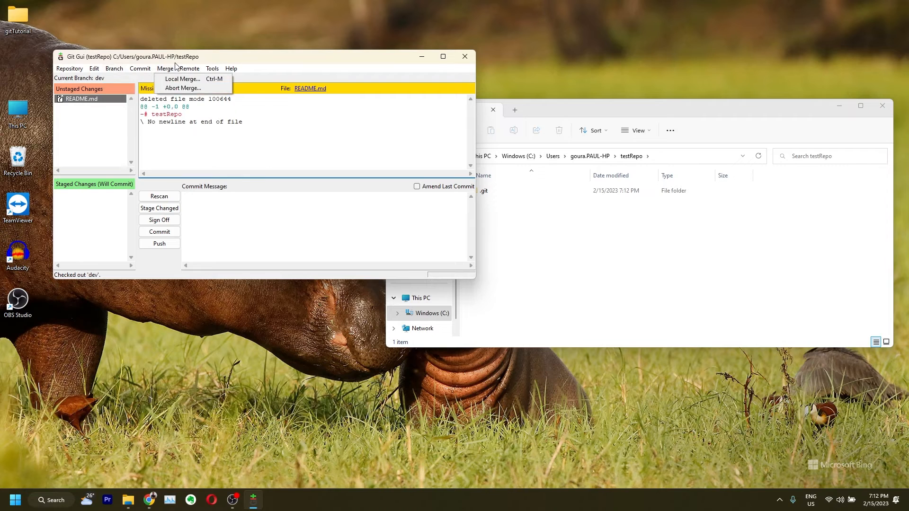
mouse_move(208, 72)
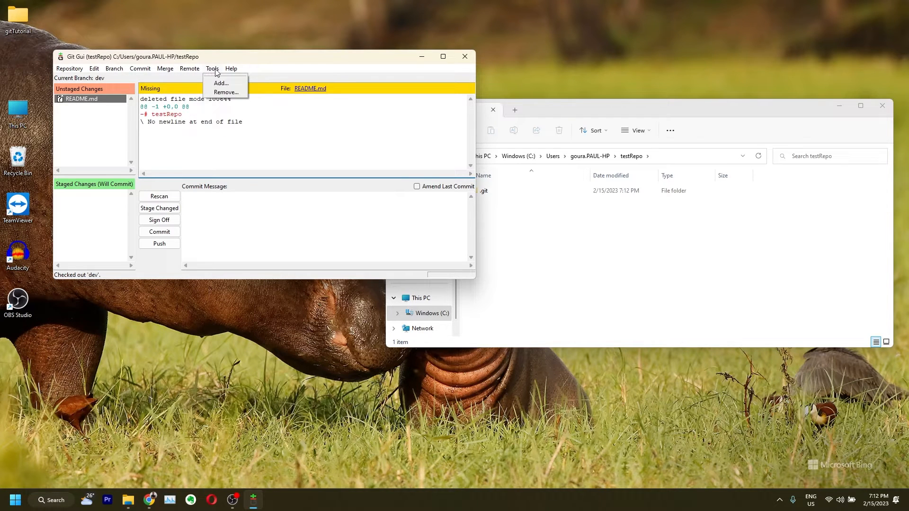
left_click(218, 83)
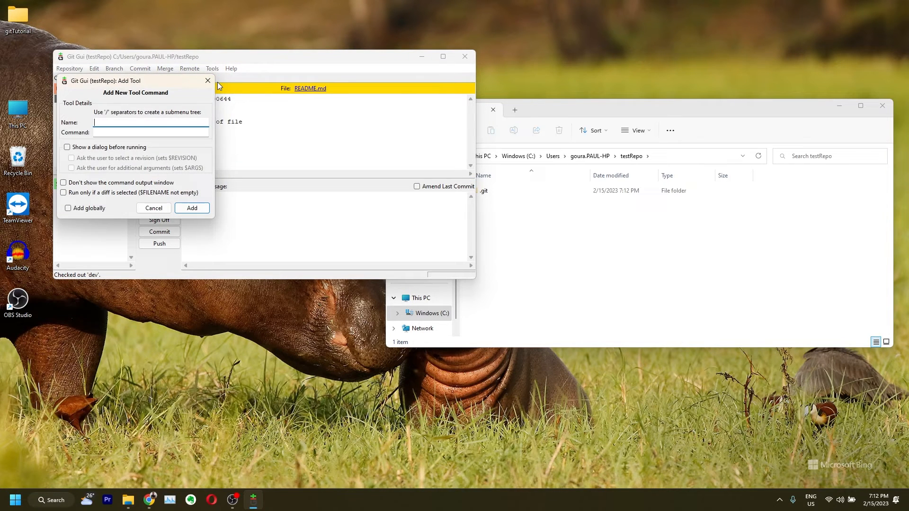
key("Escape")
left_click(67, 72)
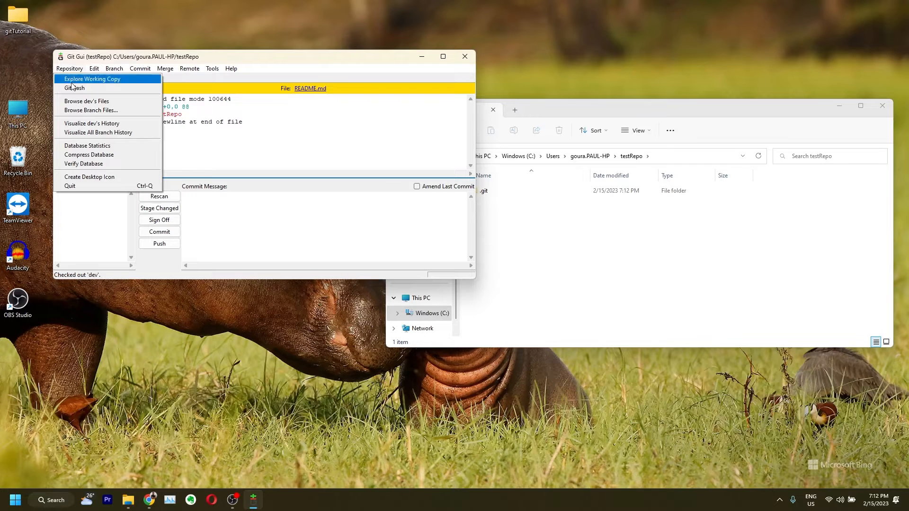
left_click(275, 143)
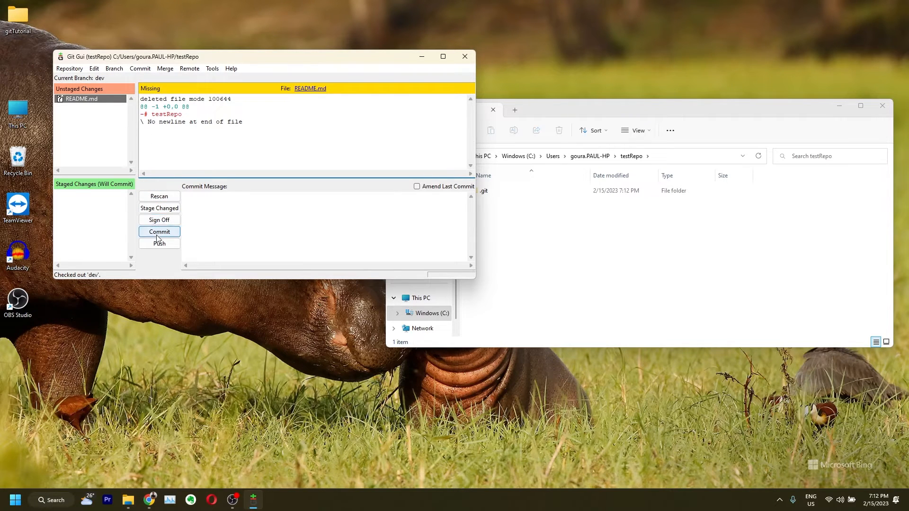
Enter the commit message 'deleted readme file', correcting typos along the way
left_click(216, 215)
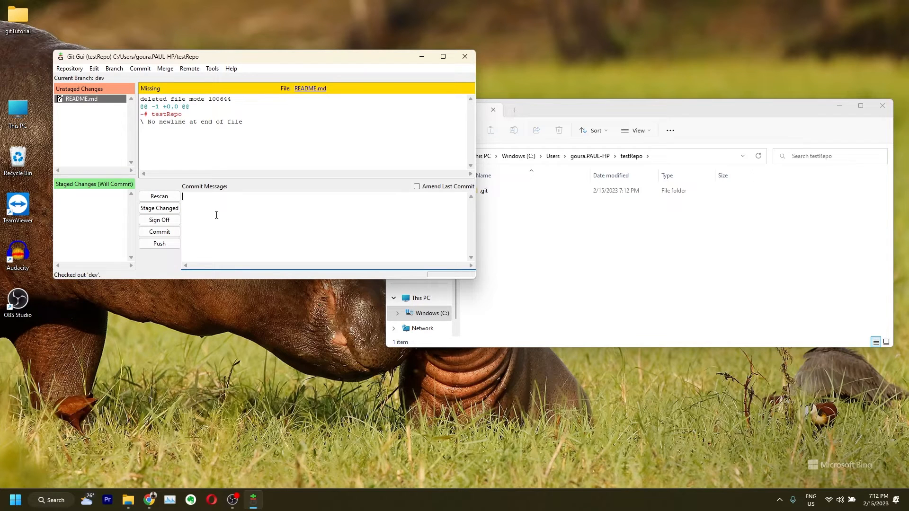
type("del")
type("te")
key("BackSpace")
key("BackSpace")
type("elte")
key("BackSpace")
key("BackSpace")
key("BackSpace")
key("BackSpace")
type("leted readme fi")
Try committing, dismiss the no-changes notice, then stage the README.md deletion
left_click(166, 232)
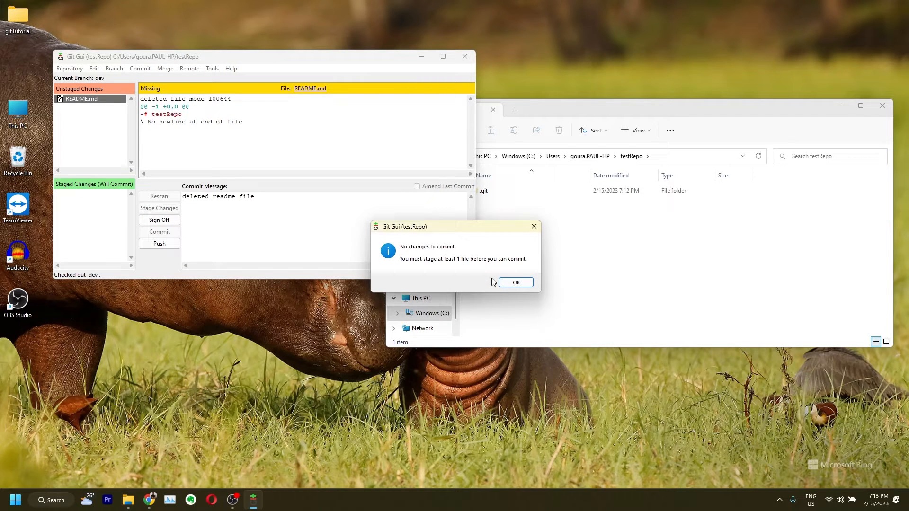
left_click(515, 282)
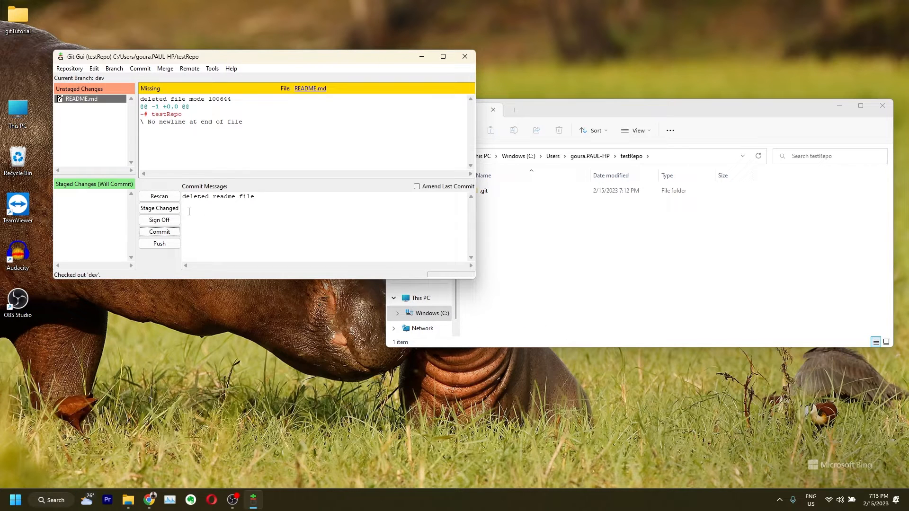
left_click(159, 208)
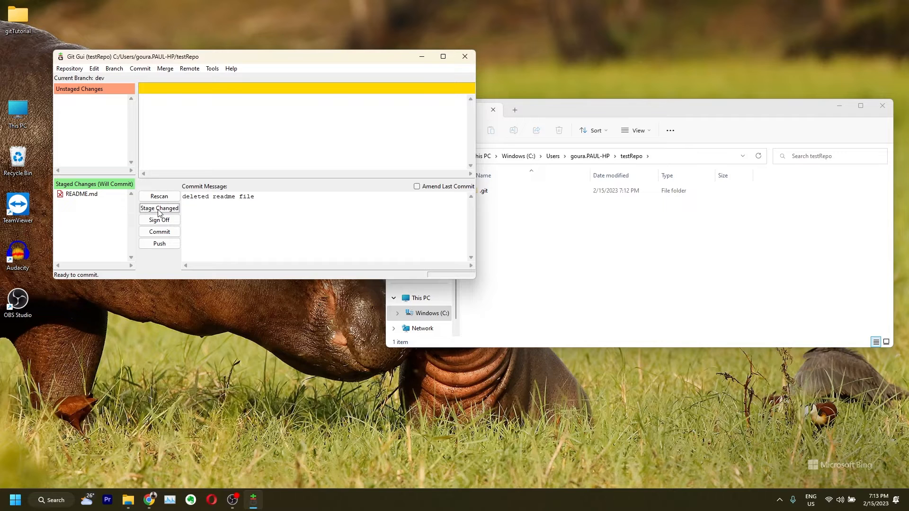
left_click(74, 194)
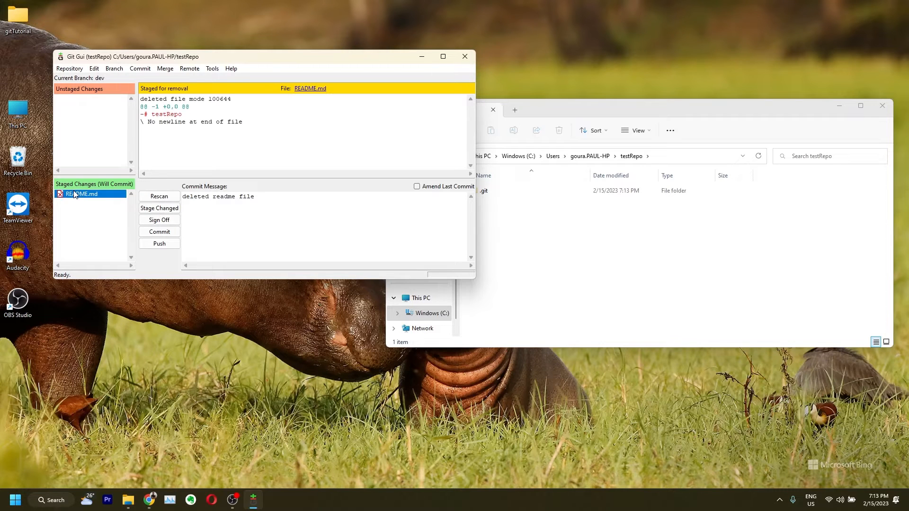
Commit 'deleted readme file' and push the dev branch to remote origin
left_click(159, 232)
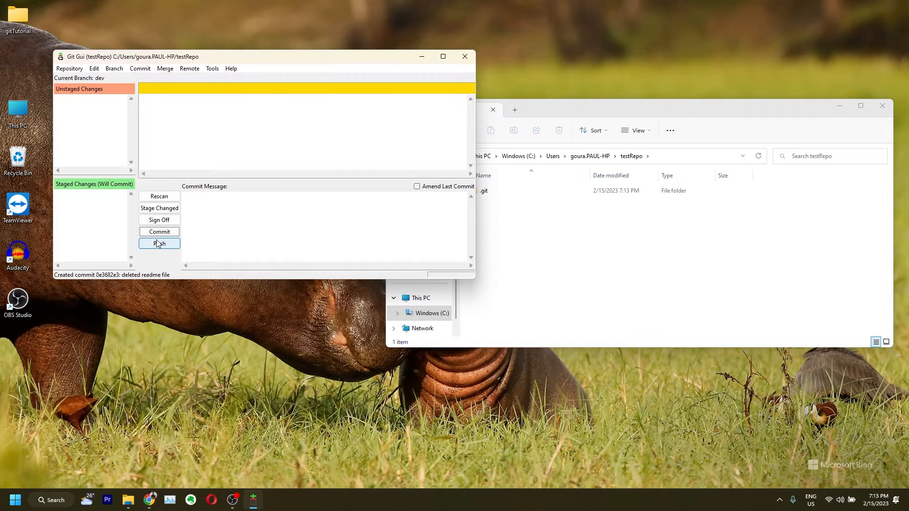
left_click(158, 244)
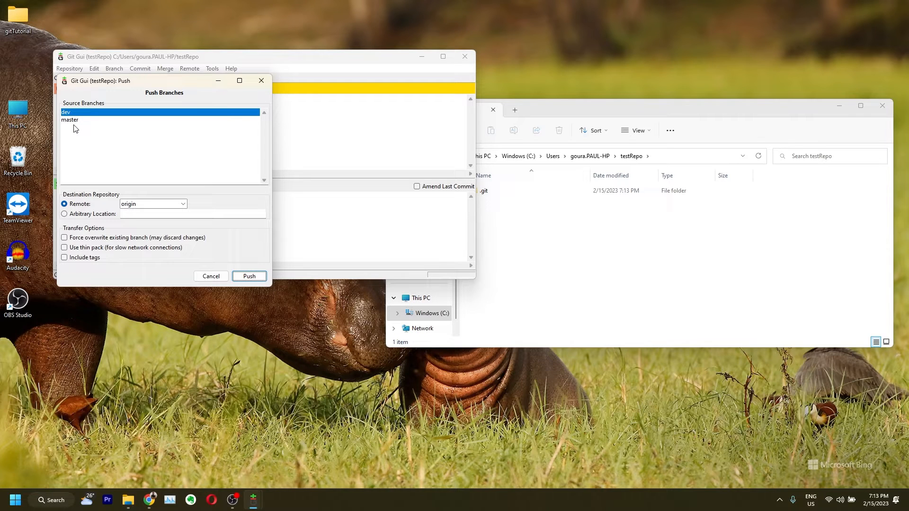
left_click(139, 206)
left_click(137, 213)
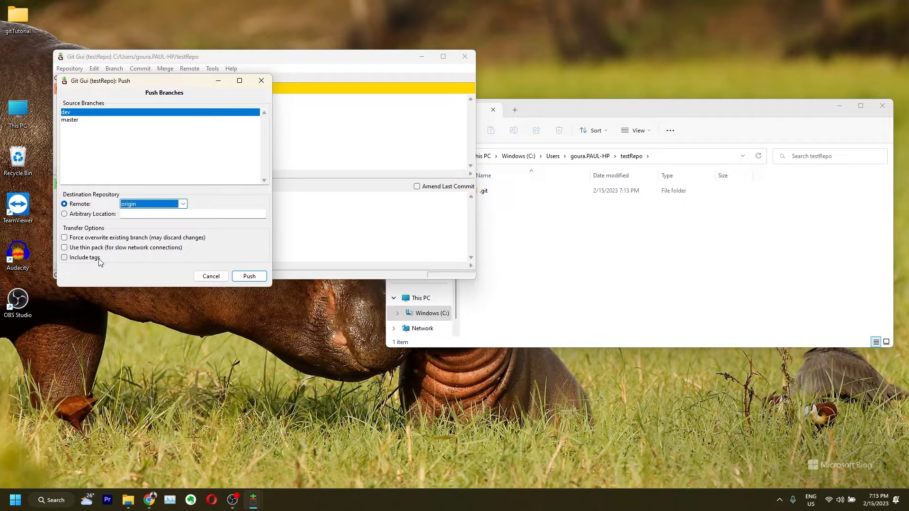
left_click(250, 276)
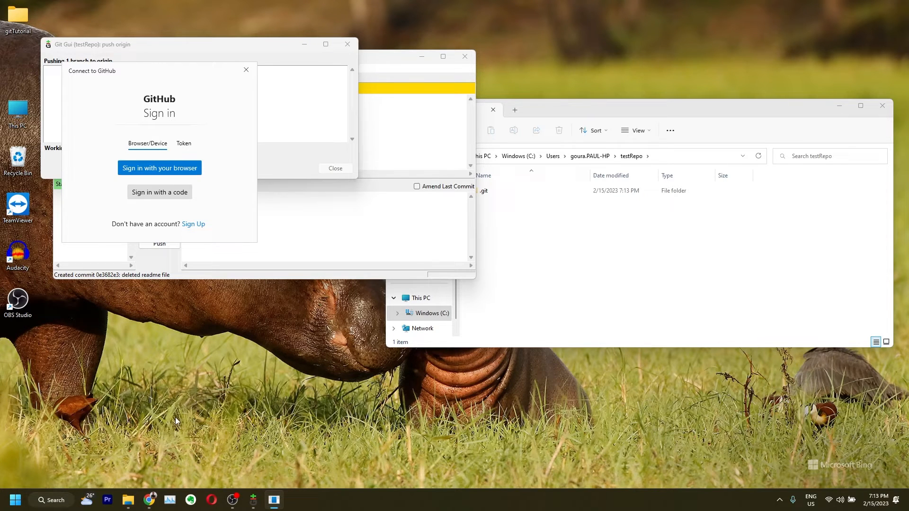
left_click(149, 501)
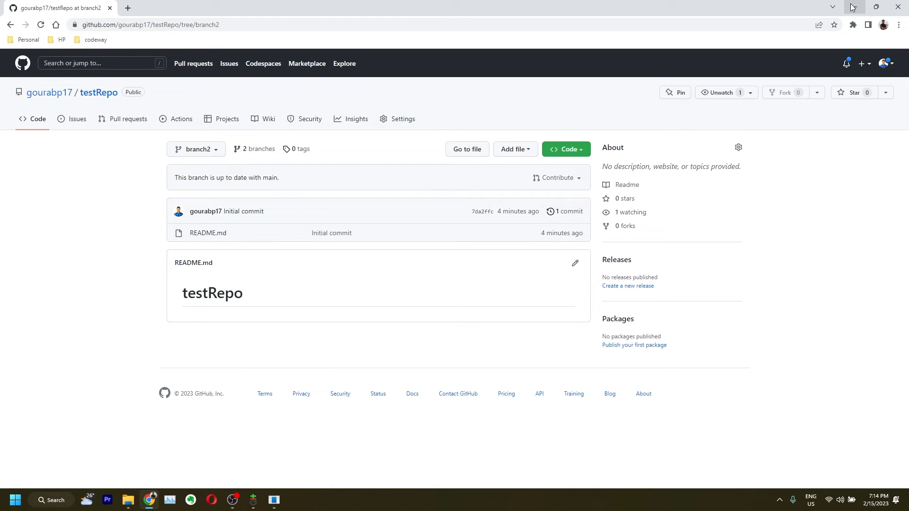
left_click(851, 7)
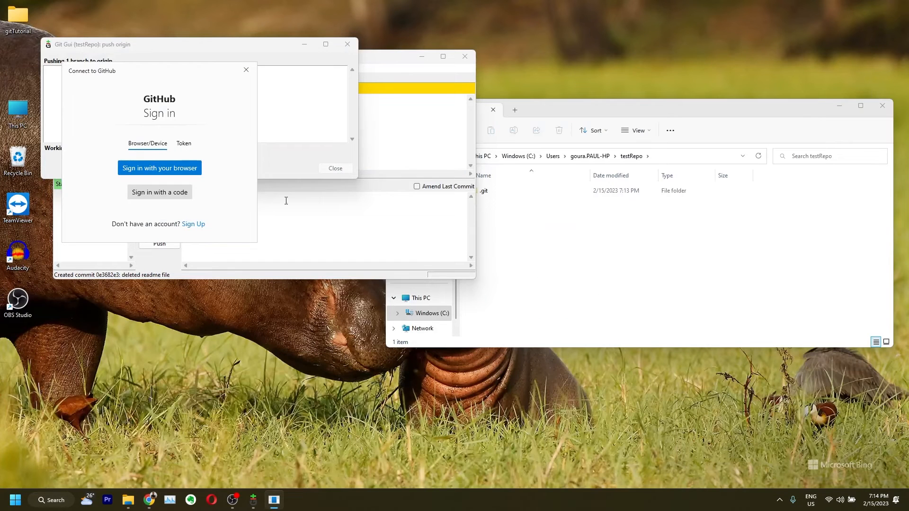
Sign in and authorize Git Credential Manager, close the push report, then close the localhost tab
left_click(188, 166)
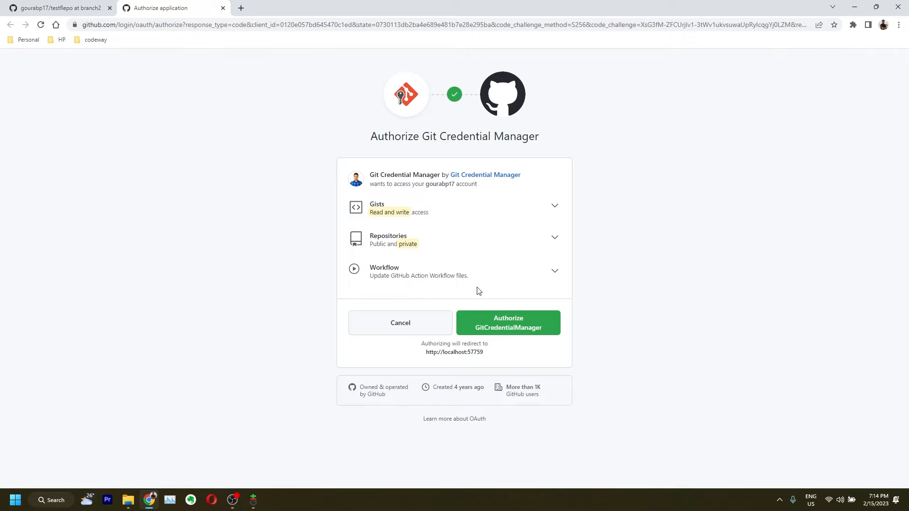
left_click(498, 336)
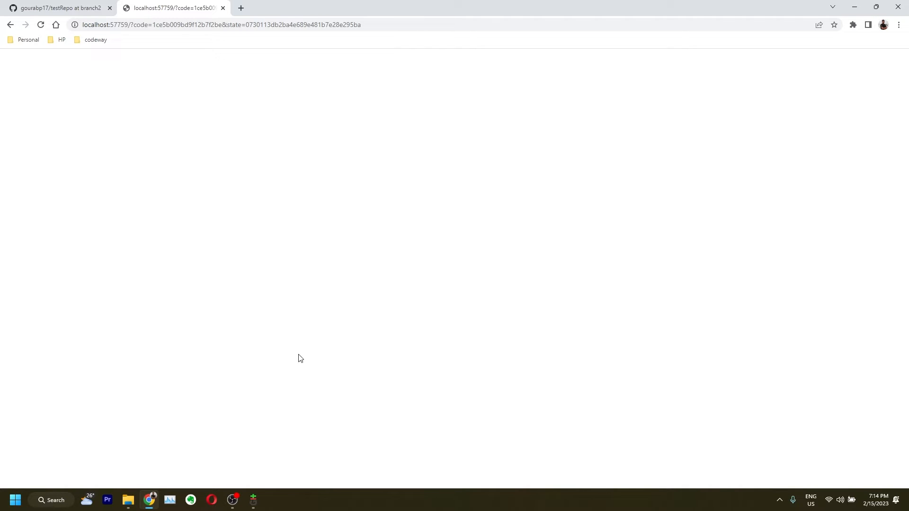
left_click(256, 499)
left_click(297, 459)
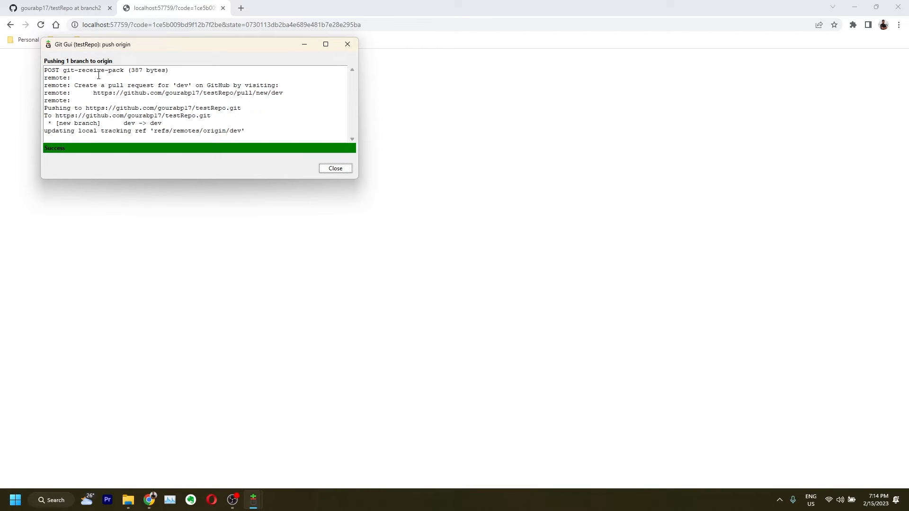
left_click(335, 168)
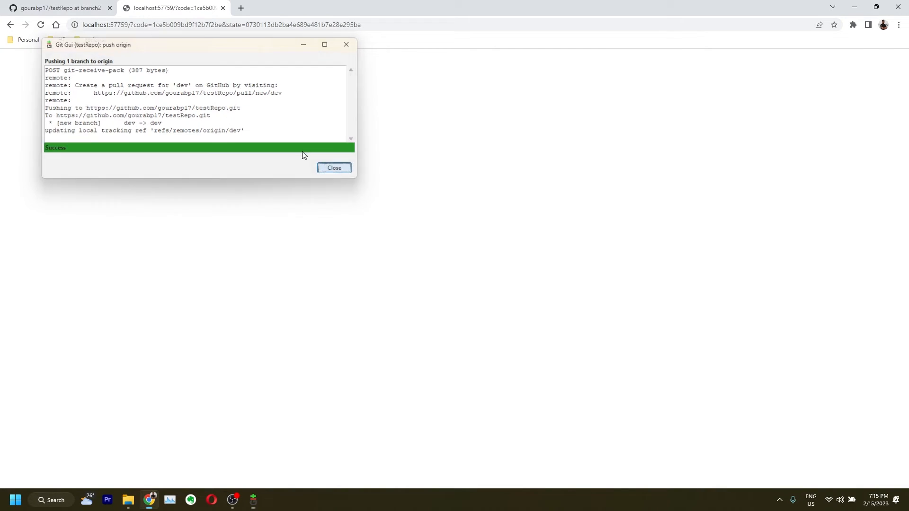
left_click(222, 7)
Reload GitHub, switch testRepo to dev, open commit 0e3682e, then minimize Chrome
left_click(194, 187)
left_click(41, 25)
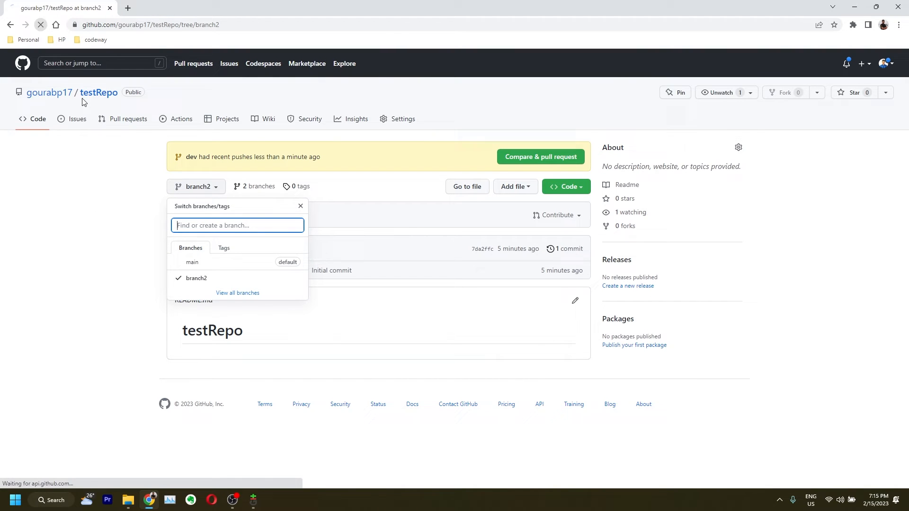
left_click(194, 187)
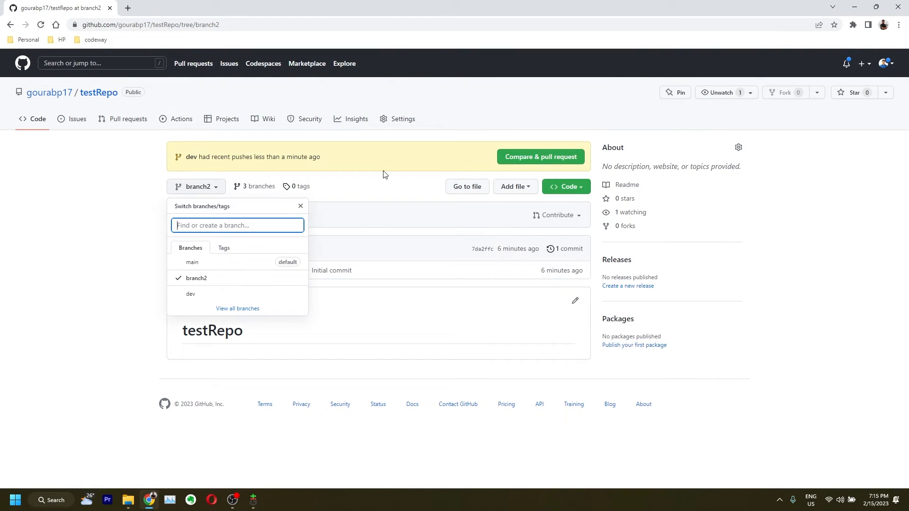
left_click(209, 298)
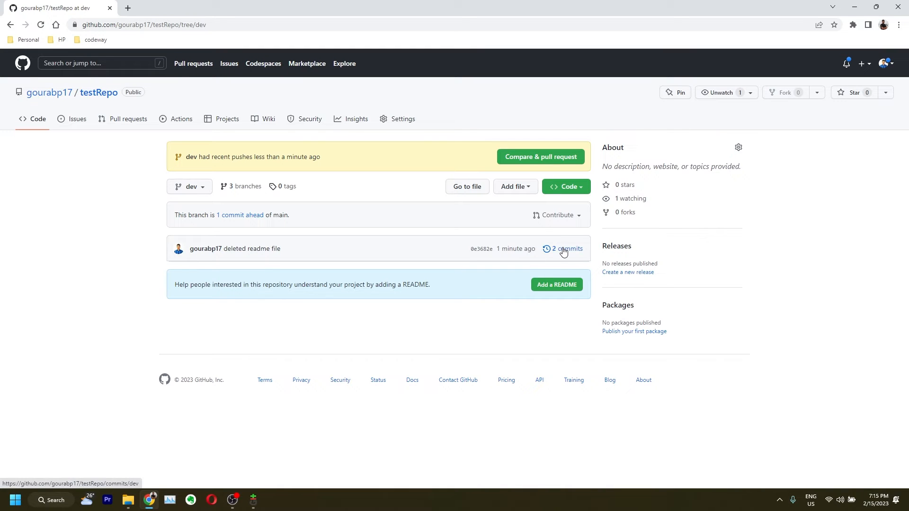
left_click(481, 249)
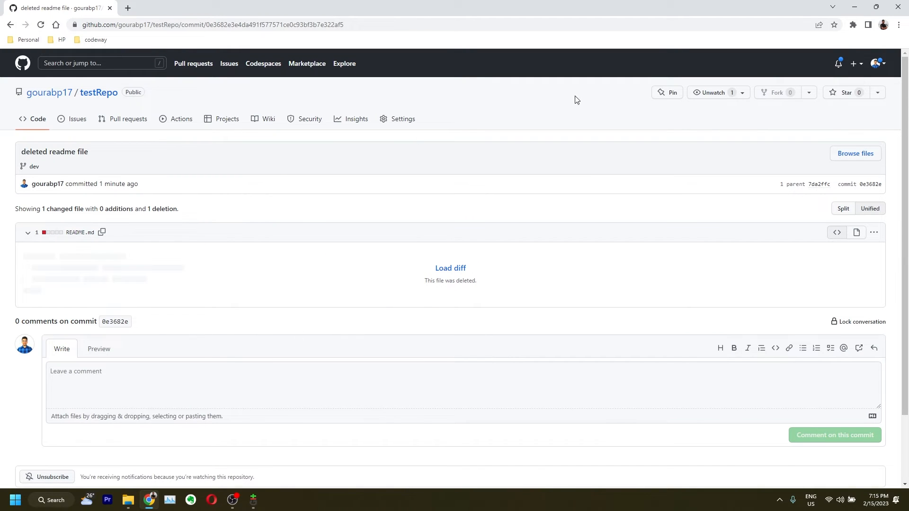
left_click(851, 9)
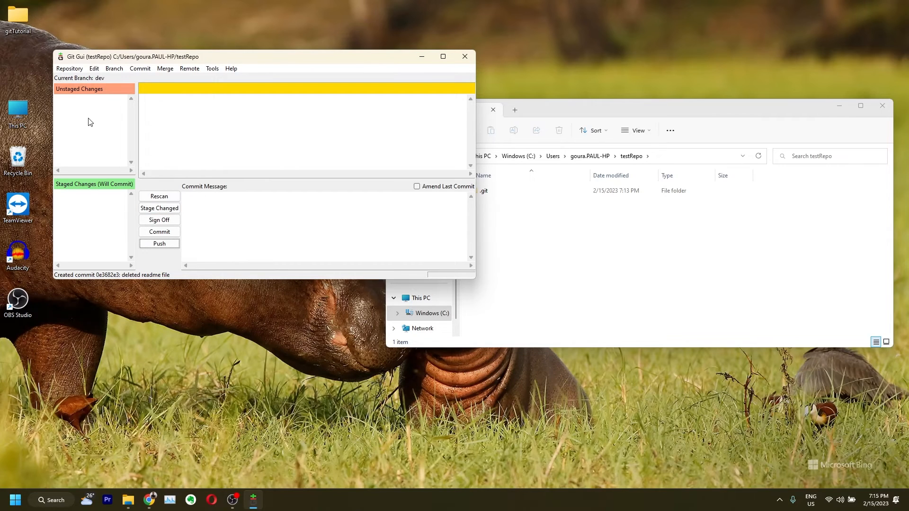
Fetch from origin, confirm the new origin/branch2 in the report, and close it
left_click(112, 69)
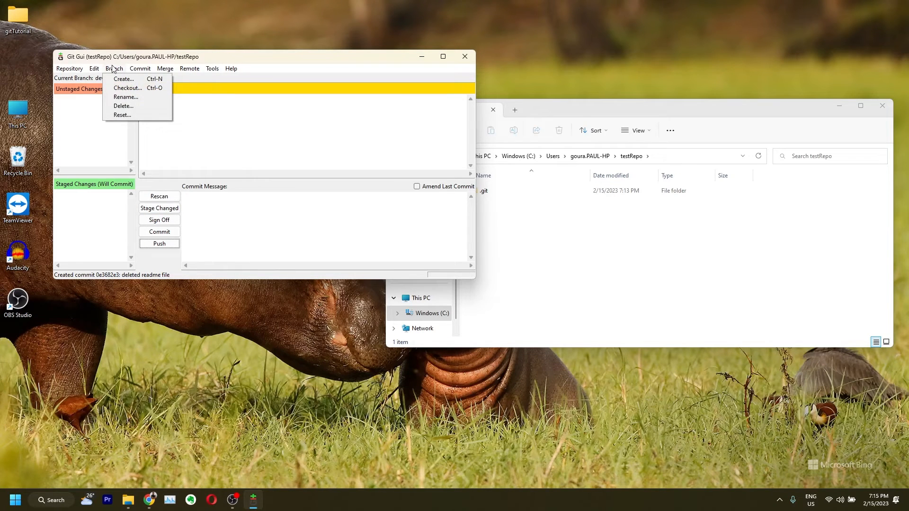
mouse_move(94, 71)
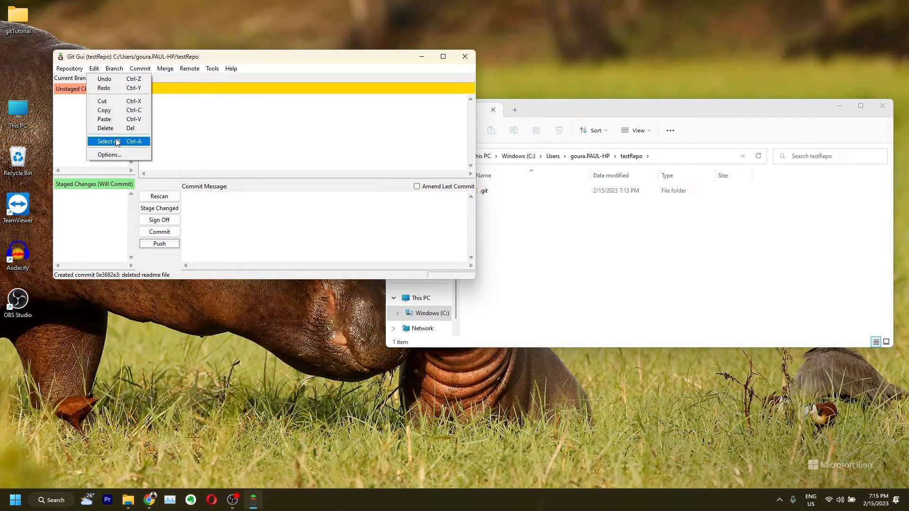
mouse_move(140, 67)
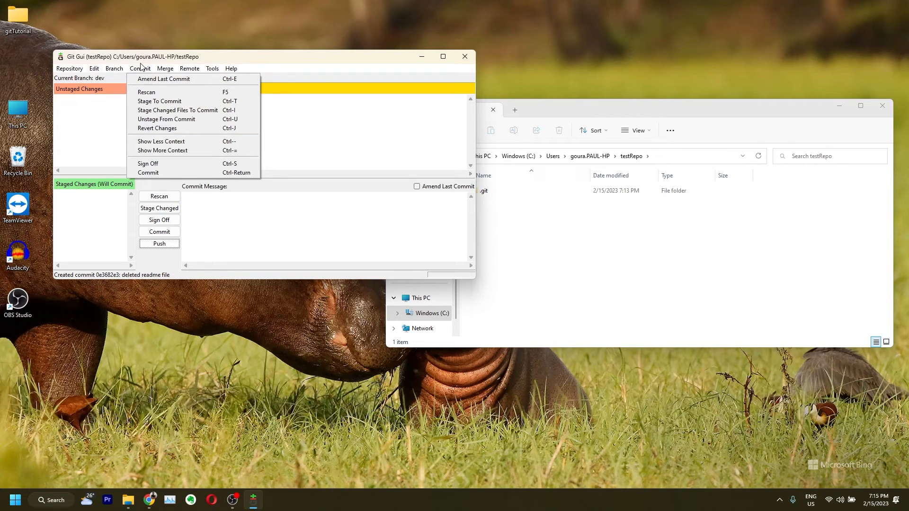
mouse_move(172, 69)
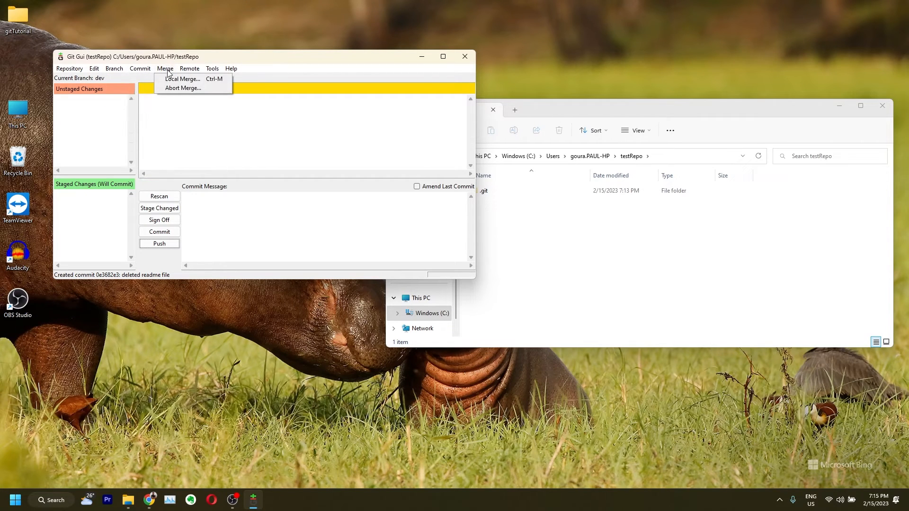
mouse_move(213, 78)
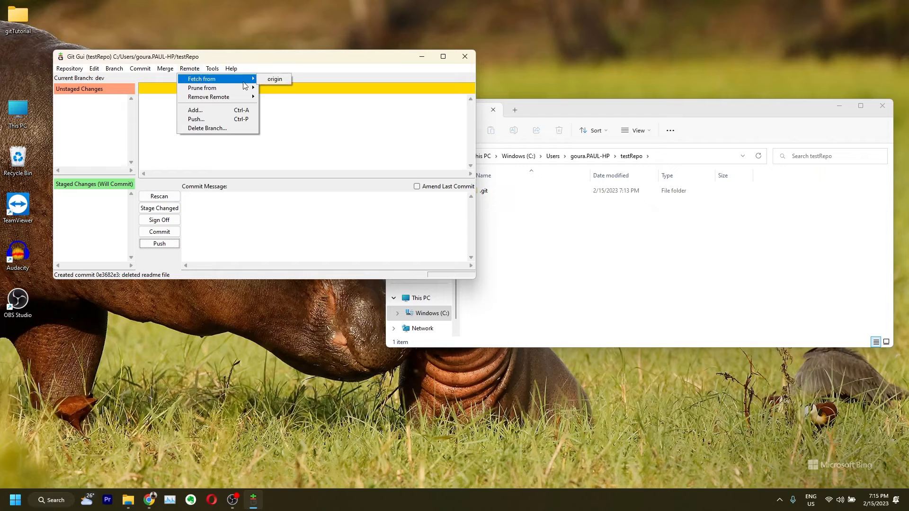
left_click(275, 80)
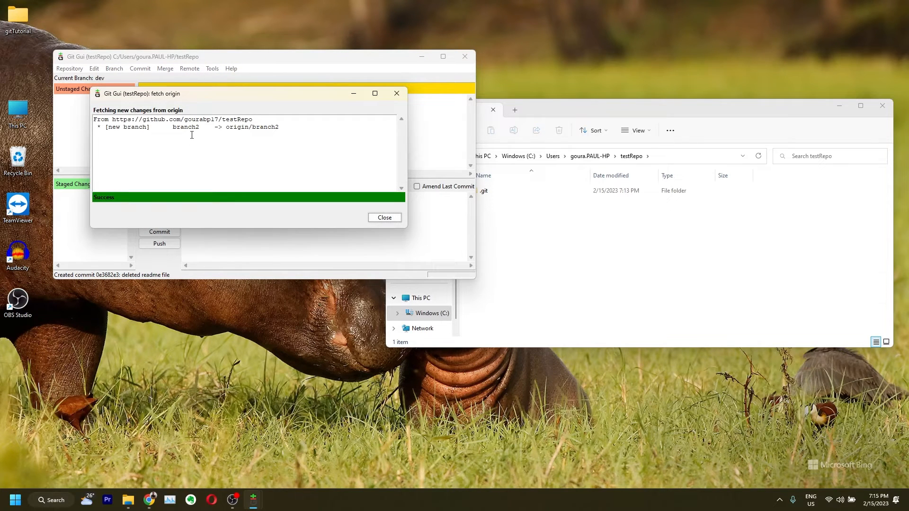
left_click_drag(171, 130, 199, 128)
left_click(397, 93)
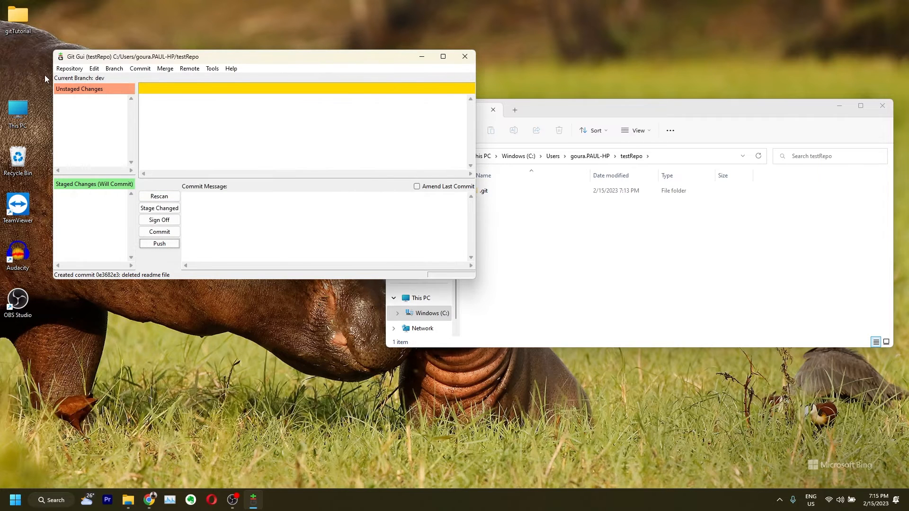
left_click(110, 70)
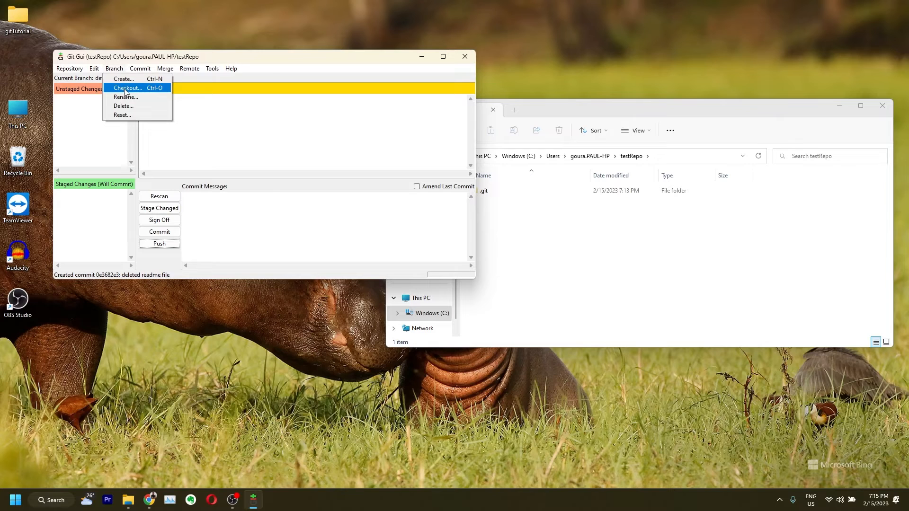
Cancel the branch checkout, then fetch from origin again, which finds nothing new
left_click(126, 88)
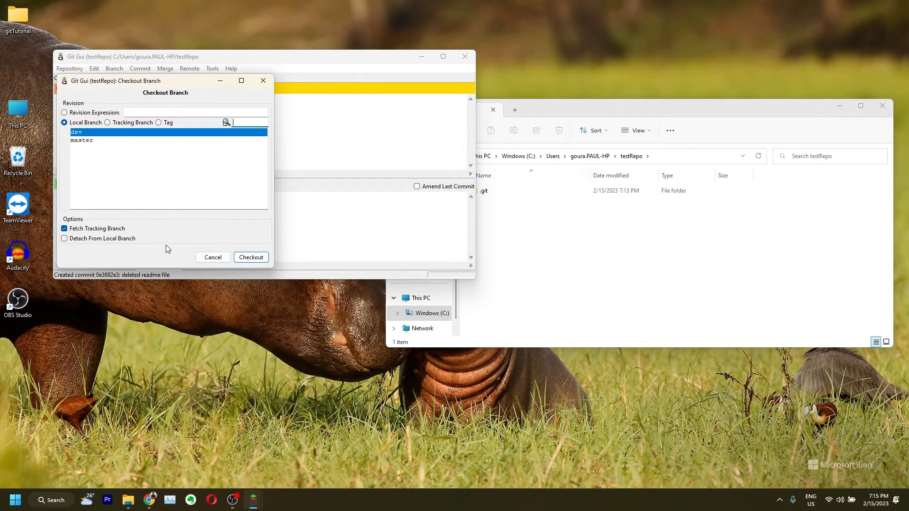
left_click(216, 259)
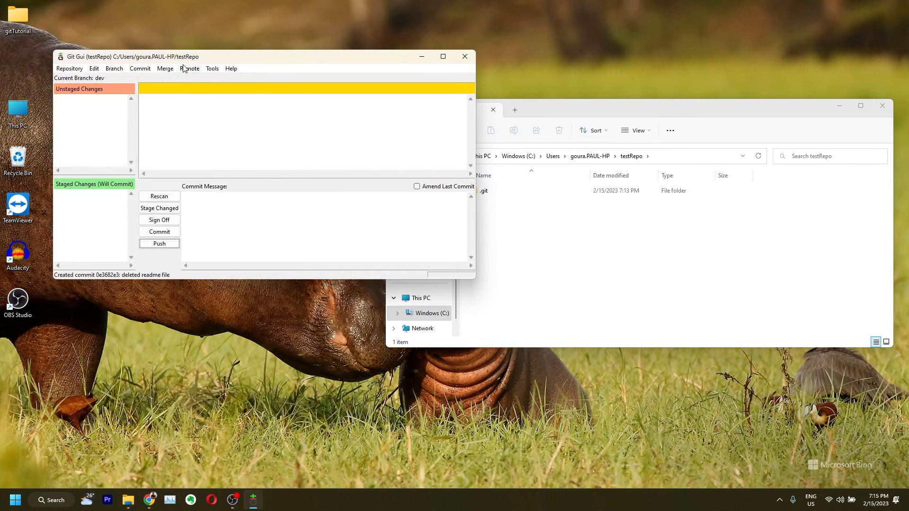
left_click(184, 69)
mouse_move(195, 78)
left_click(261, 79)
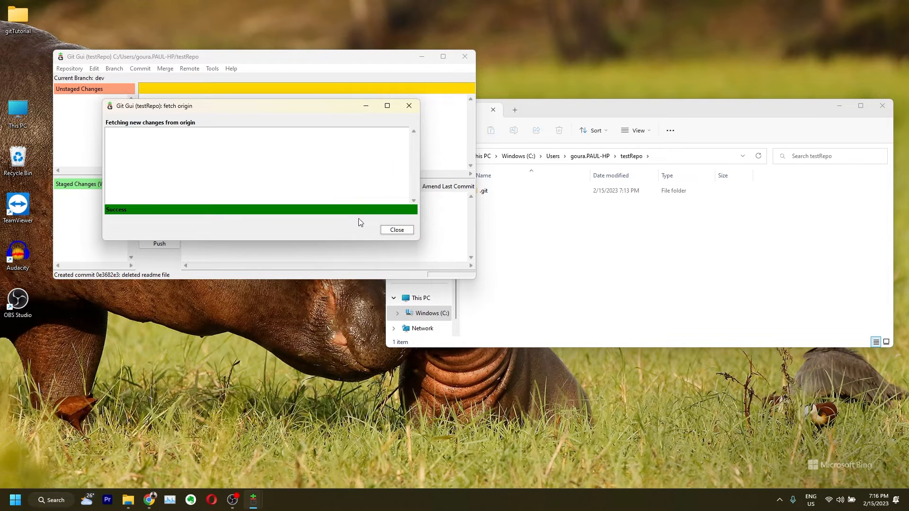
left_click(391, 231)
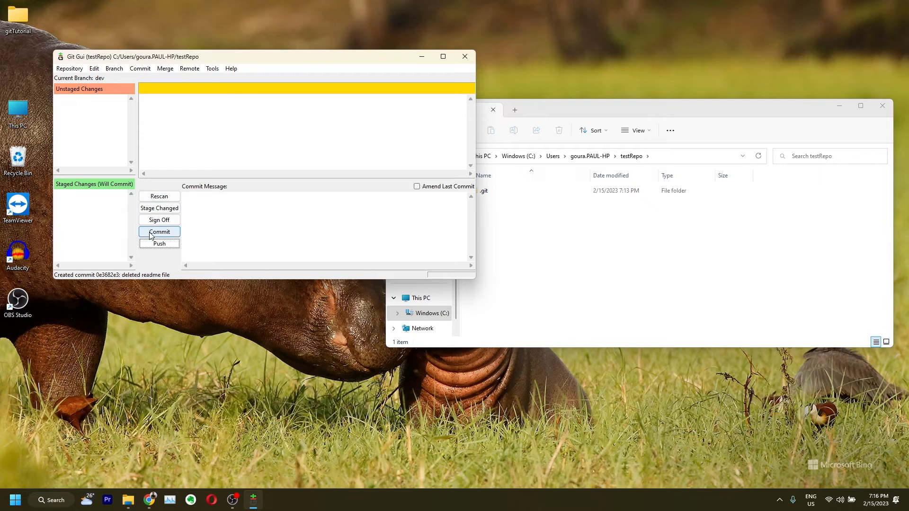
left_click(69, 70)
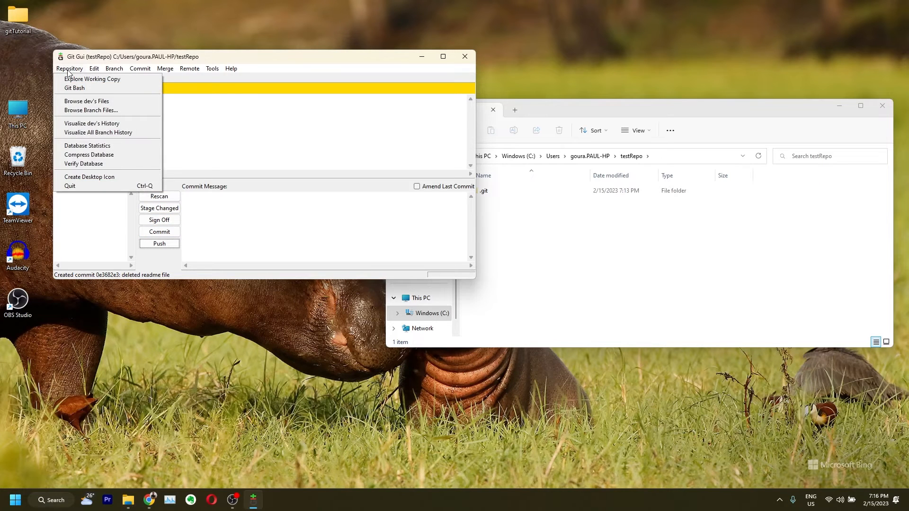
Show the checkout's tracking branches: origin/branch2, origin/dev and origin/main
mouse_move(112, 70)
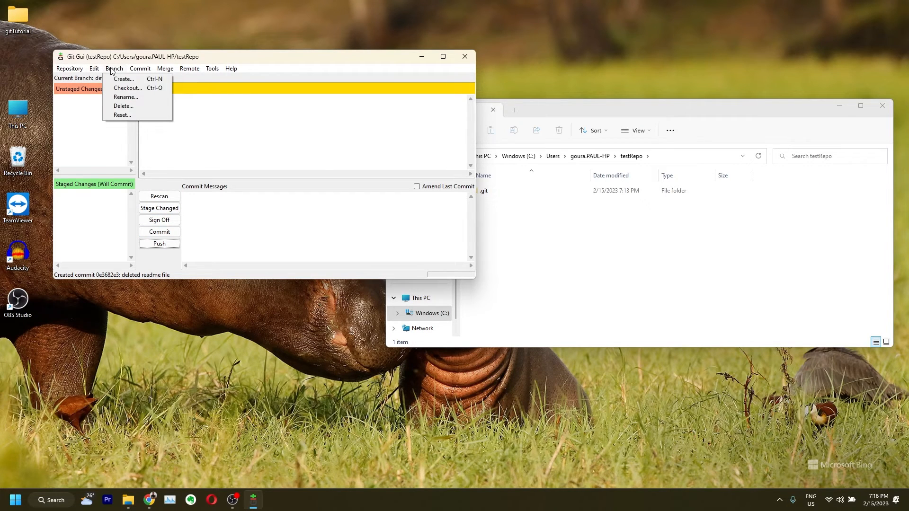
left_click(133, 90)
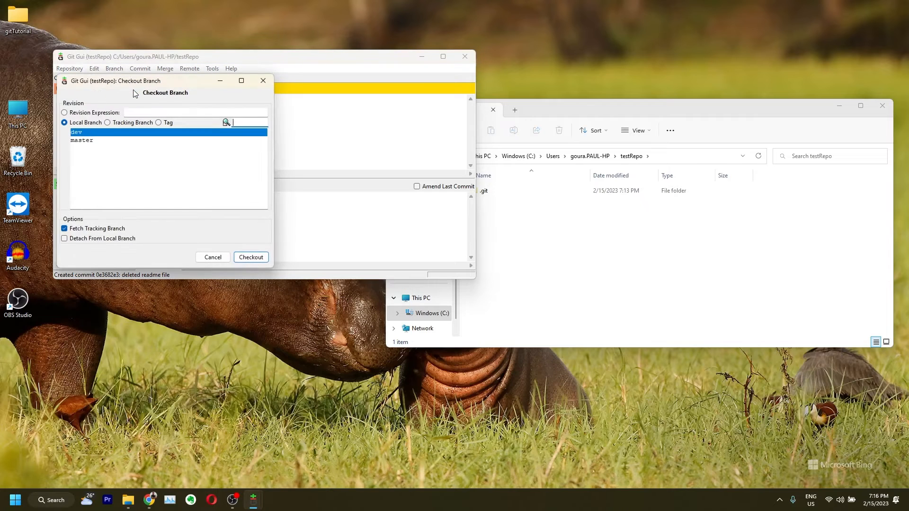
left_click(114, 124)
left_click(84, 123)
left_click(113, 124)
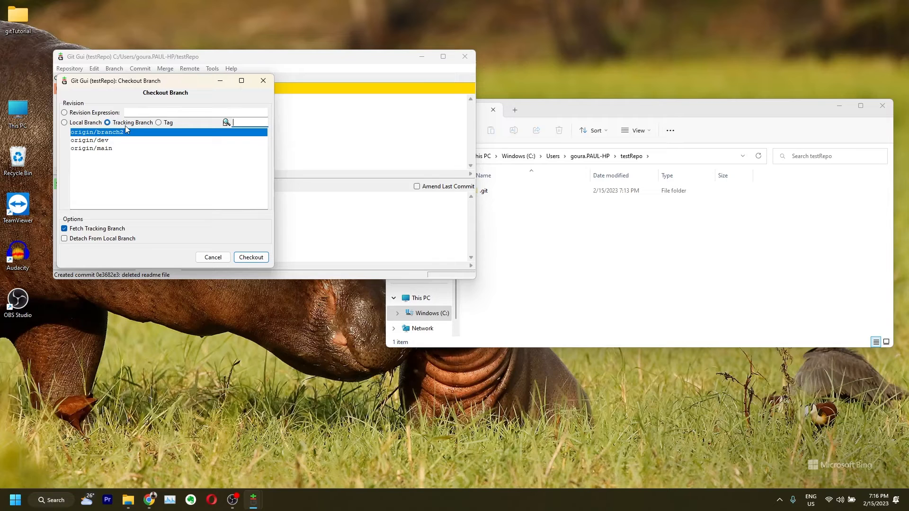
mouse_move(98, 138)
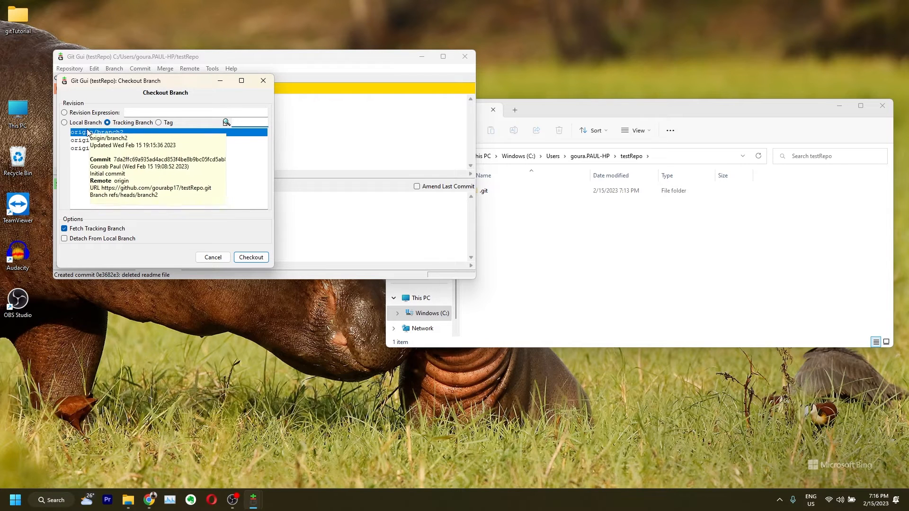
left_click(78, 123)
mouse_move(83, 142)
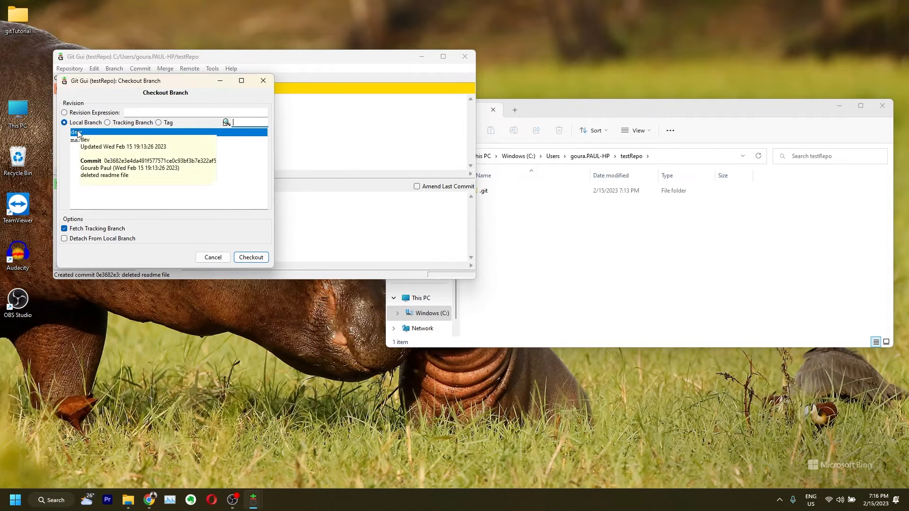
left_click(117, 122)
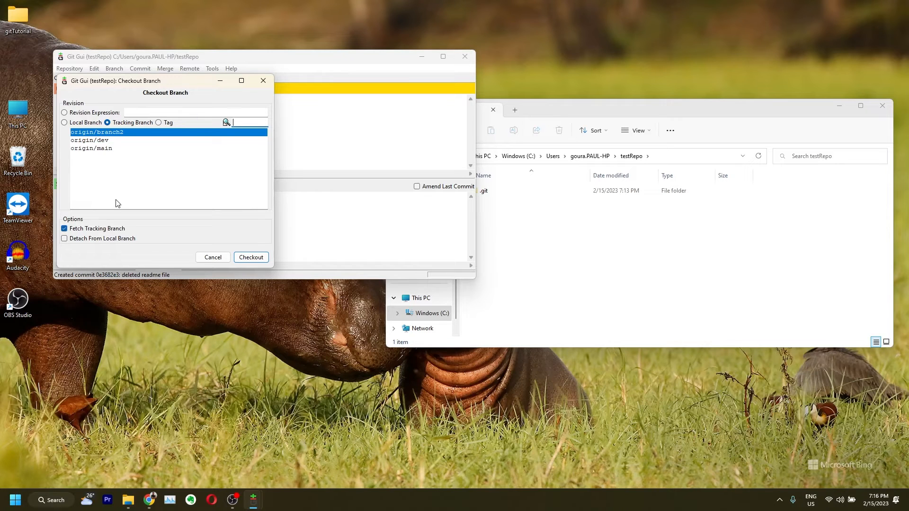
Return to GitHub's testRepo main page showing 3 branches and view its clone options
left_click(155, 506)
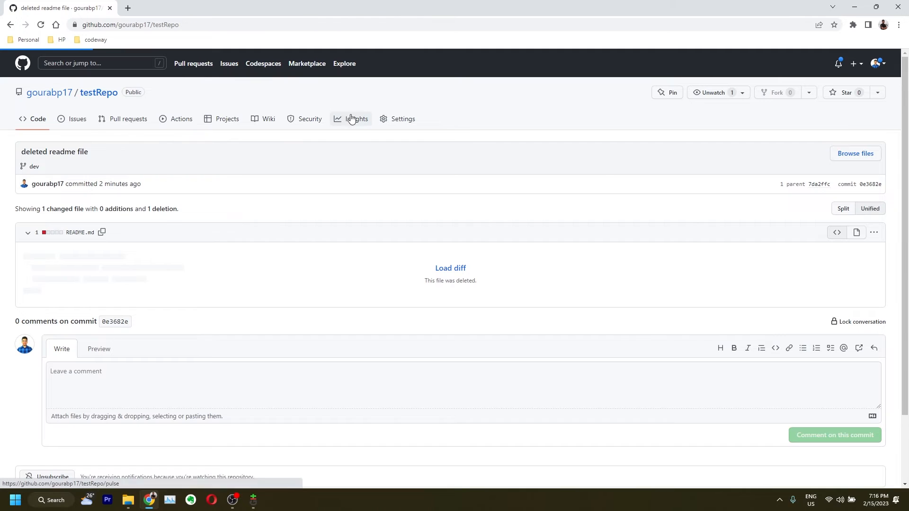
left_click(103, 94)
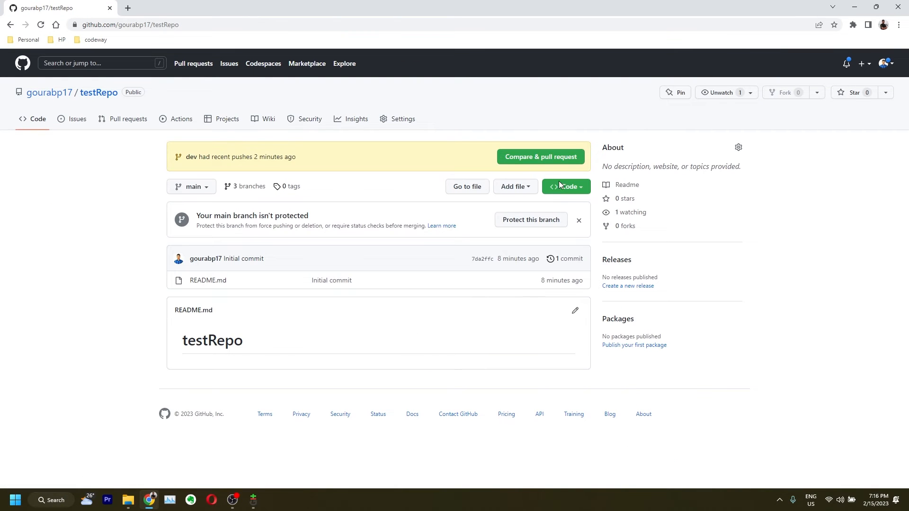
left_click(566, 187)
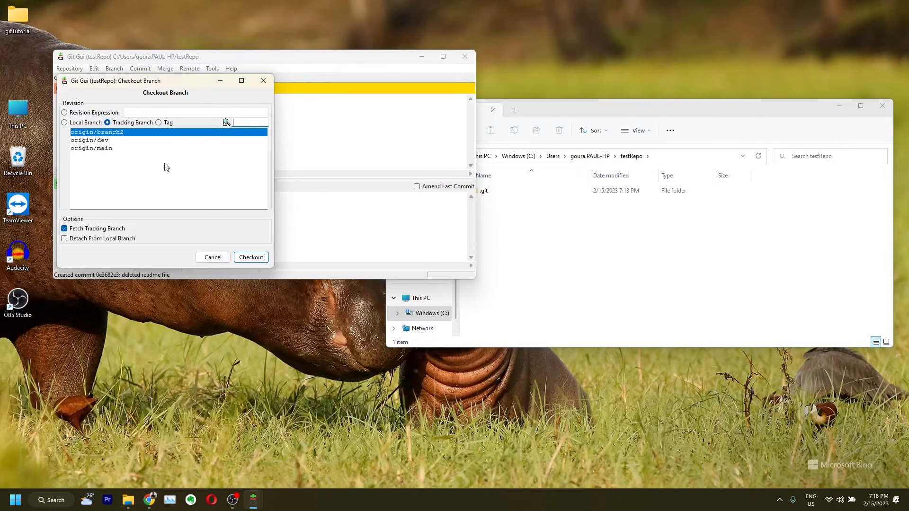
Check out origin/main as a detached HEAD at 7da2ffc6 so README.md reappears in testRepo
left_click(97, 141)
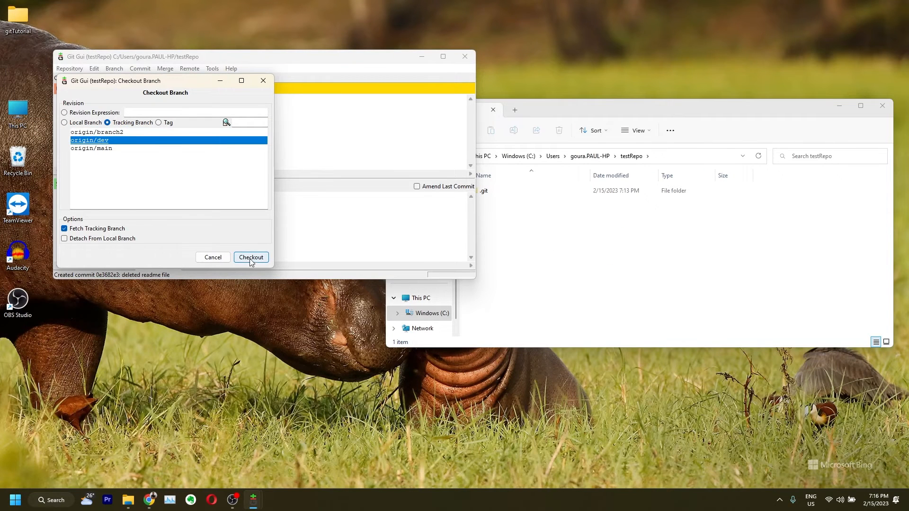
left_click_drag(537, 107, 586, 109)
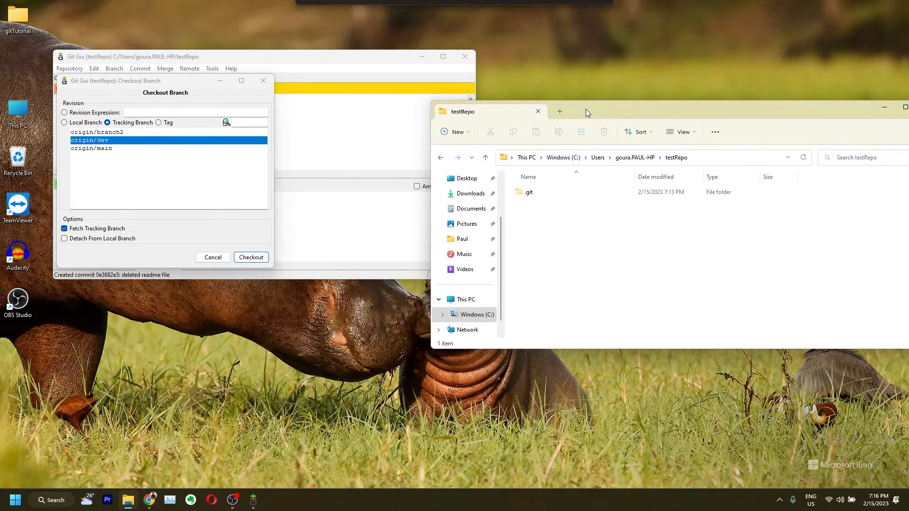
double_click(103, 148)
left_click(524, 284)
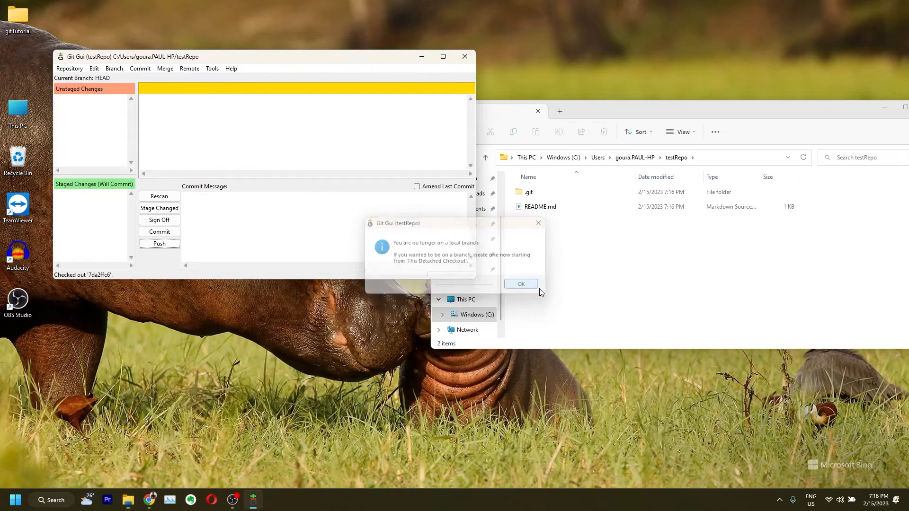
left_click(122, 69)
left_click(127, 90)
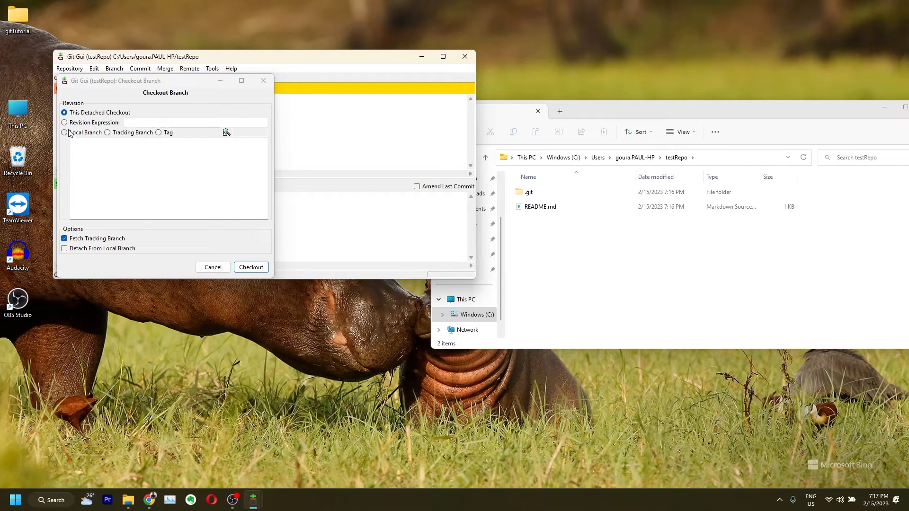
Check out the local dev branch again, leaving only .git in the testRepo folder
left_click(65, 134)
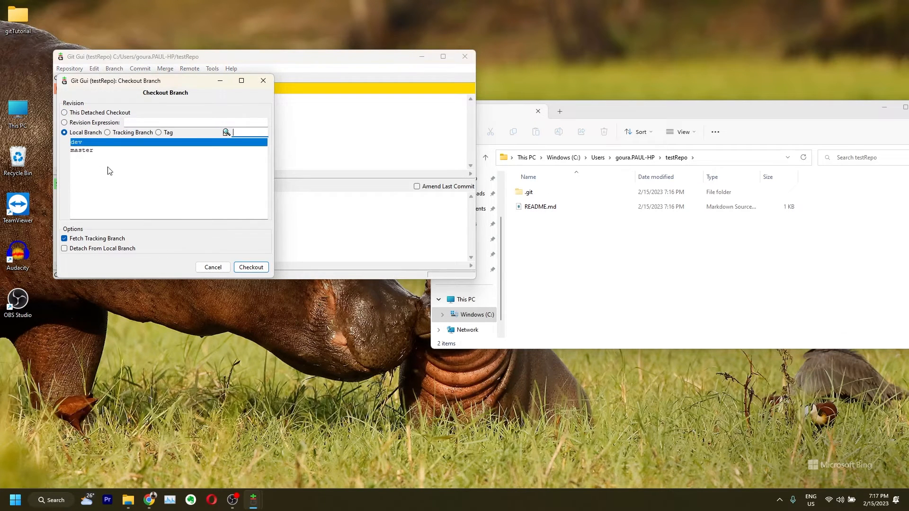
left_click(119, 135)
left_click(83, 133)
left_click(116, 134)
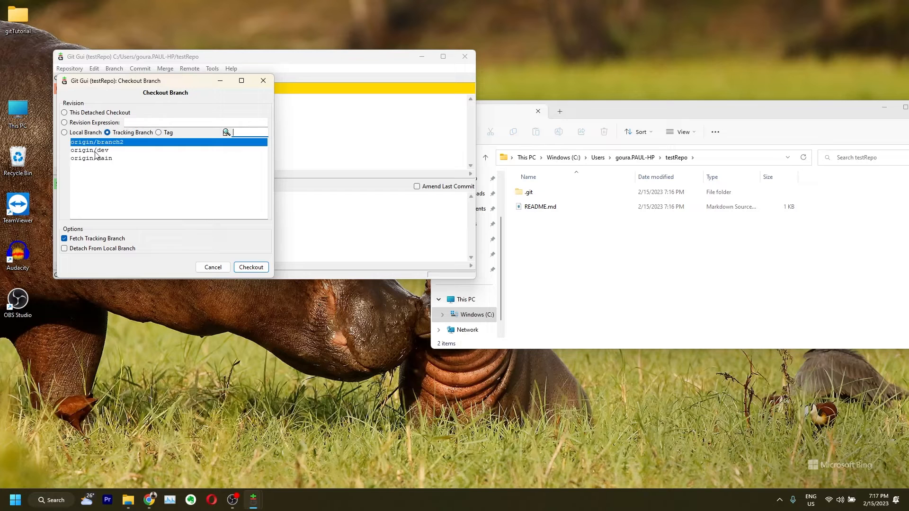
left_click(76, 133)
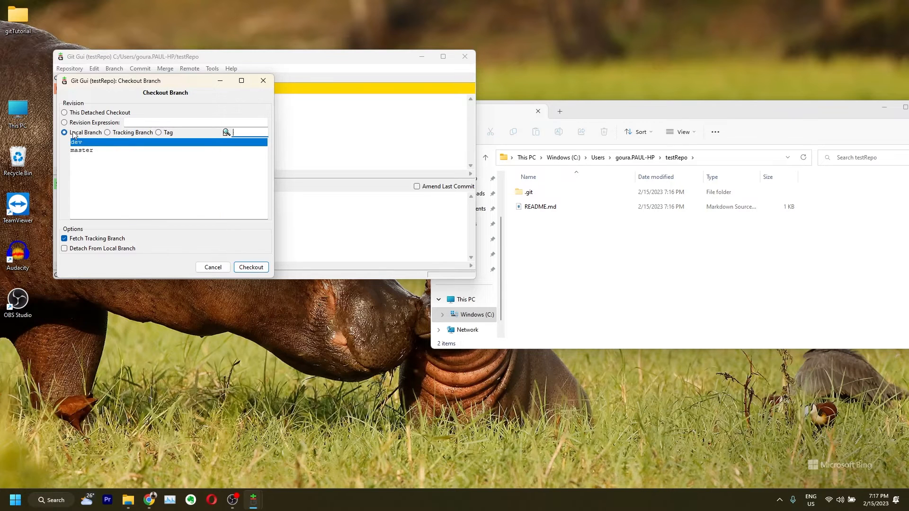
double_click(77, 142)
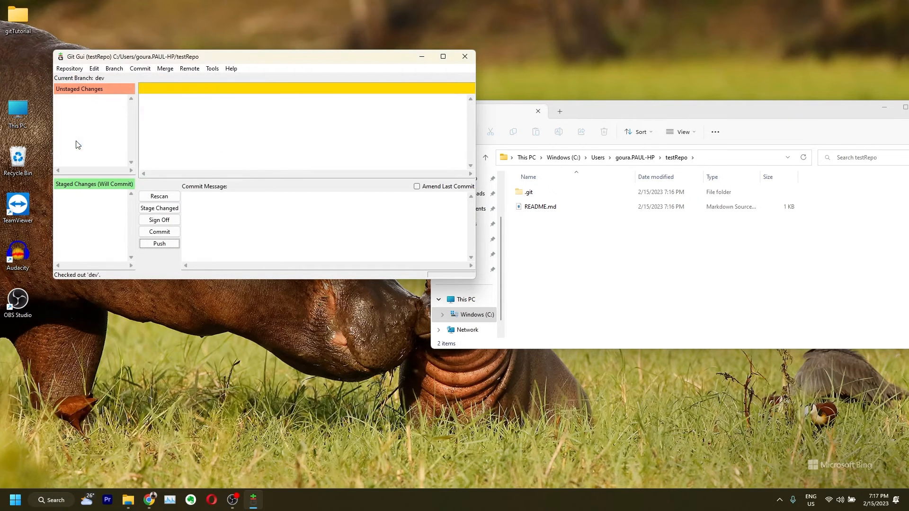
Create a new empty file named hello.js in the testRepo folder
right_click(540, 229)
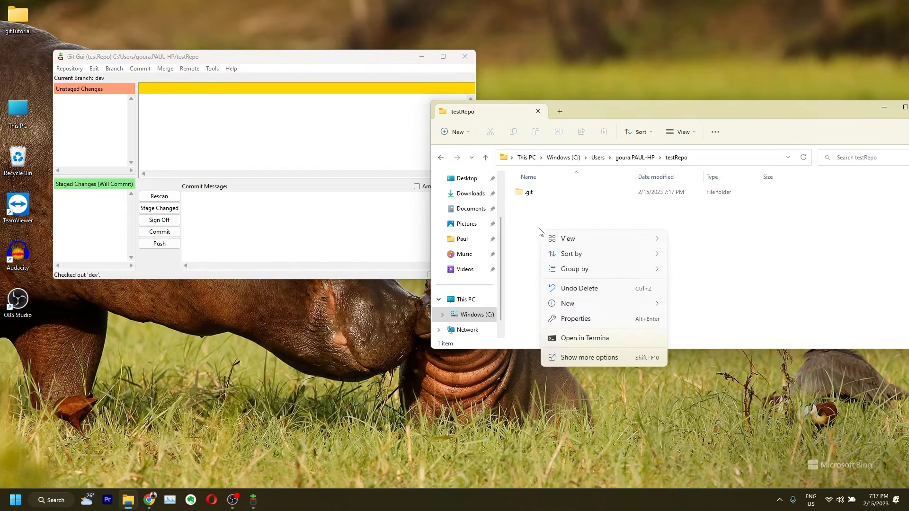
mouse_move(588, 311)
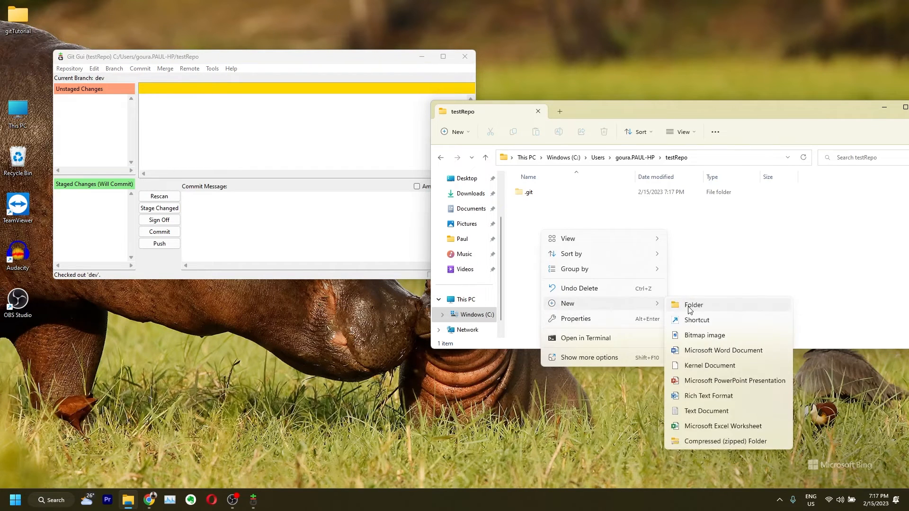
left_click(707, 411)
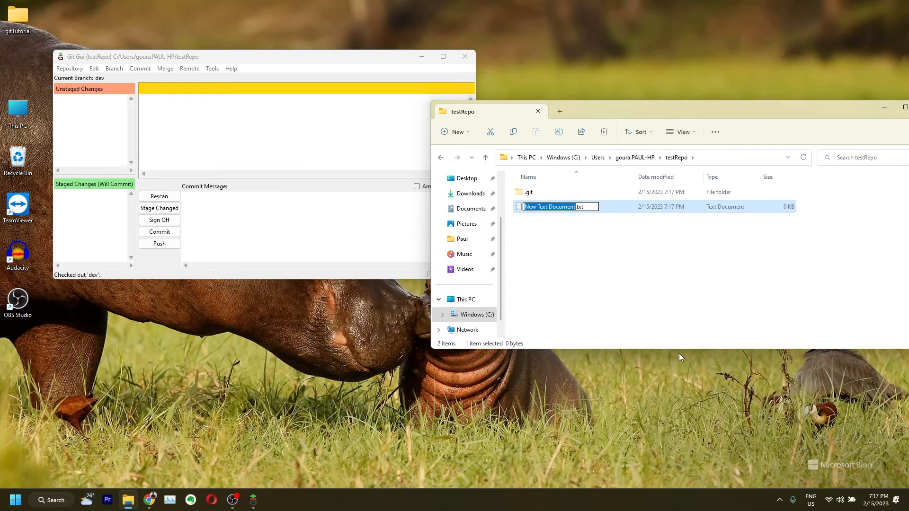
type("hello.js")
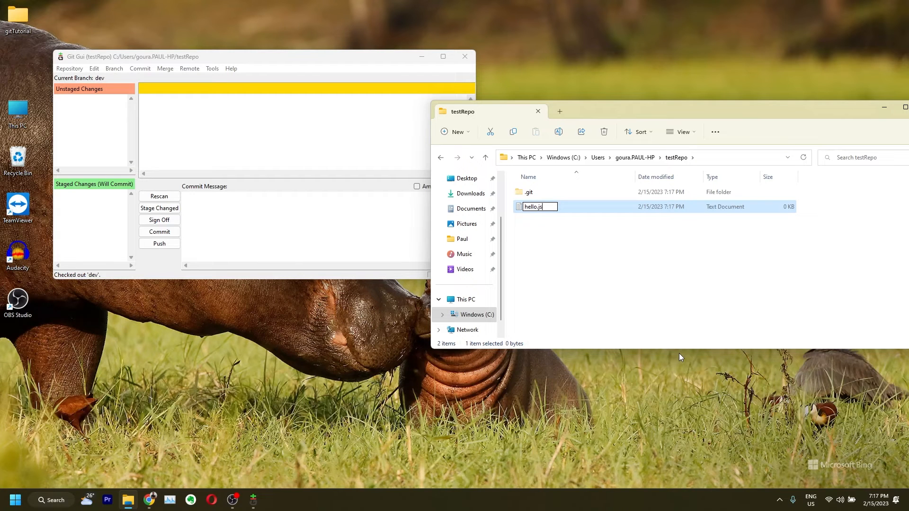
key("Return")
key("Return")
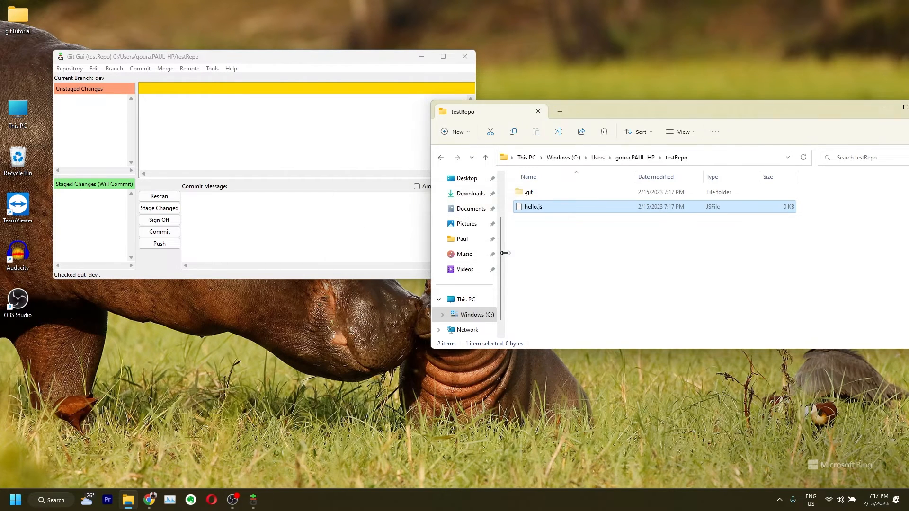
Open hello.js with Visual Studio Code
right_click(541, 207)
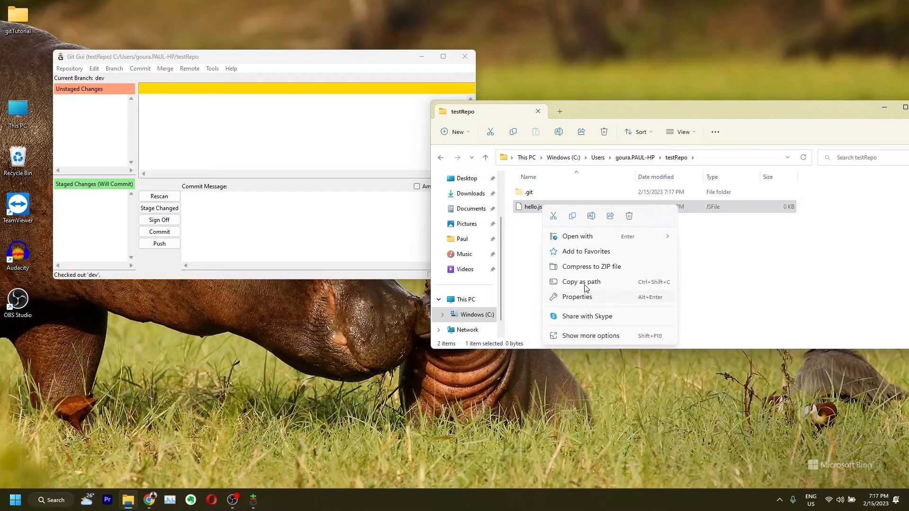
mouse_move(604, 239)
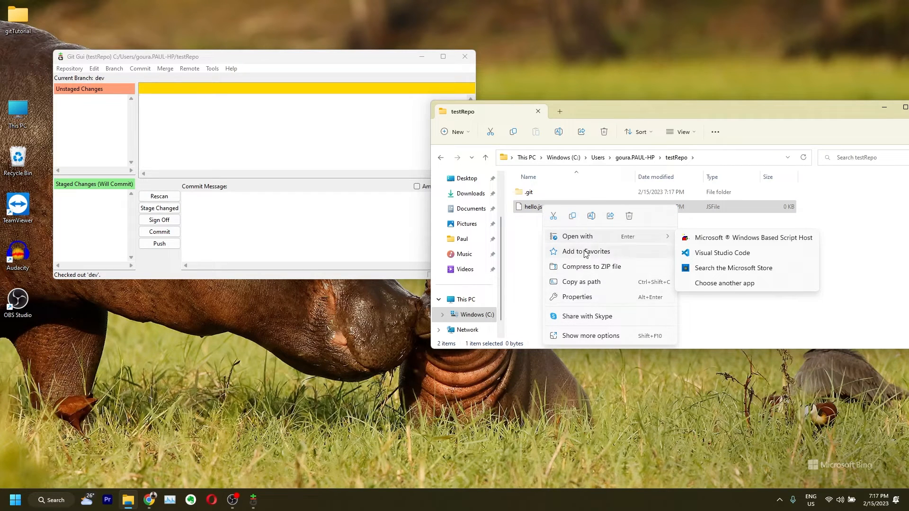
mouse_move(663, 236)
left_click(712, 253)
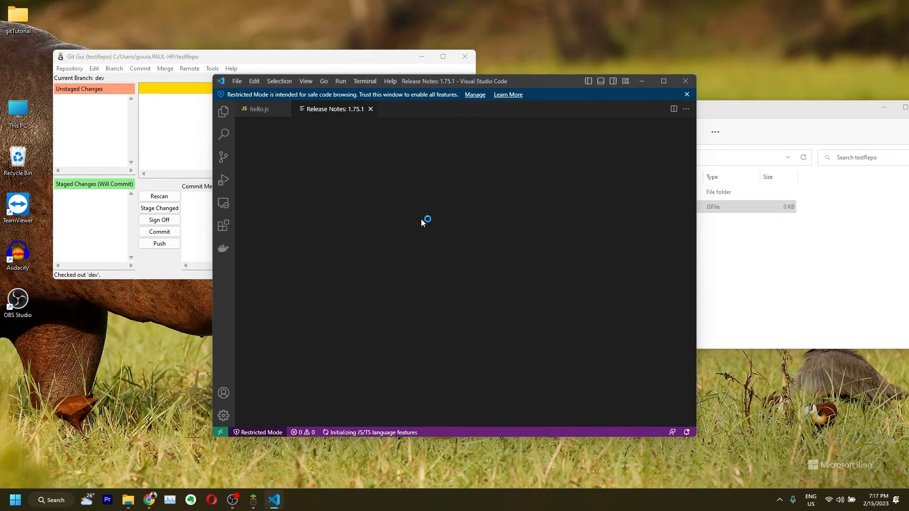
Write console.log("Hello World") in hello.js, save it, and close Visual Studio Code
left_click(374, 109)
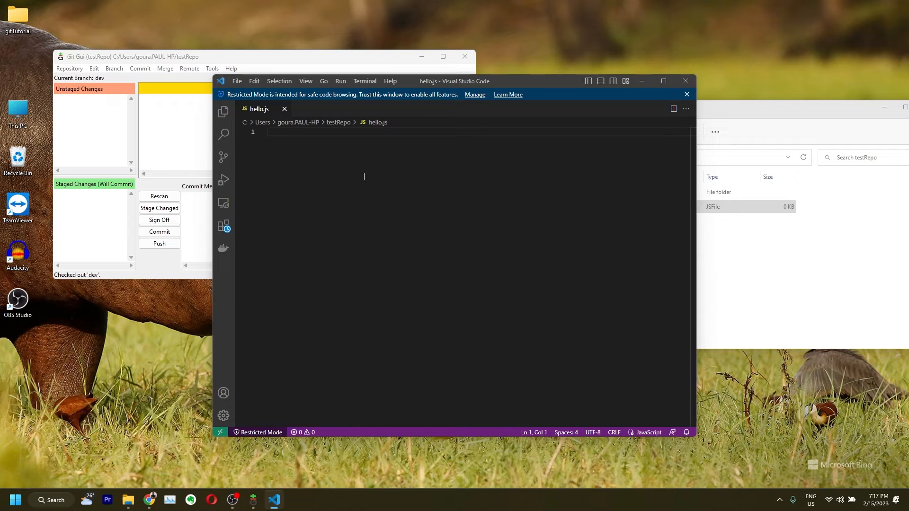
type("console.log(\"Hellow")
key("BackSpace")
key("BackSpace")
type("World")
key("ctrl+s")
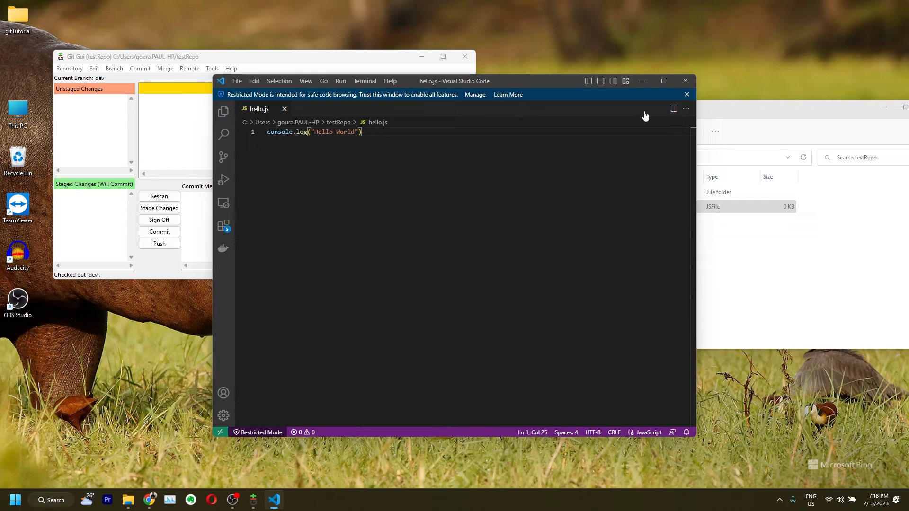
left_click(684, 81)
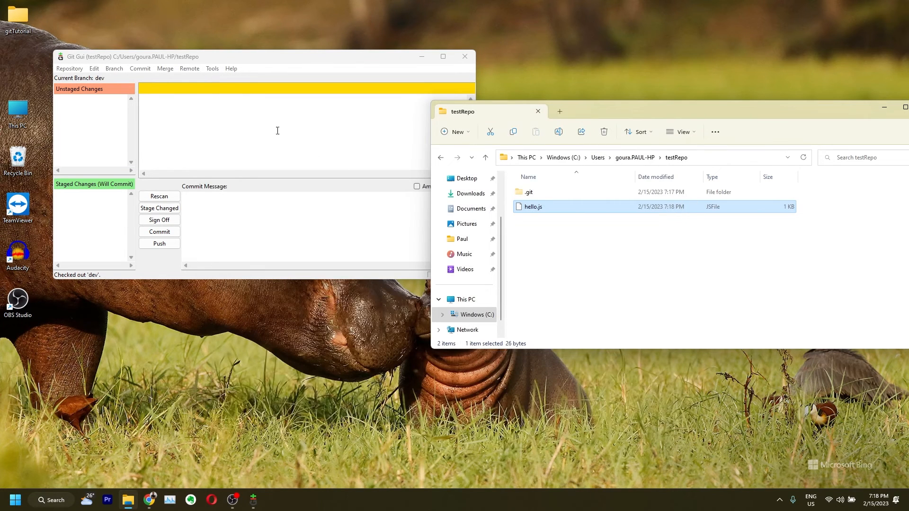
Rescan, stage the untracked hello.js, and commit it with message "craeted hello js file"
left_click(159, 196)
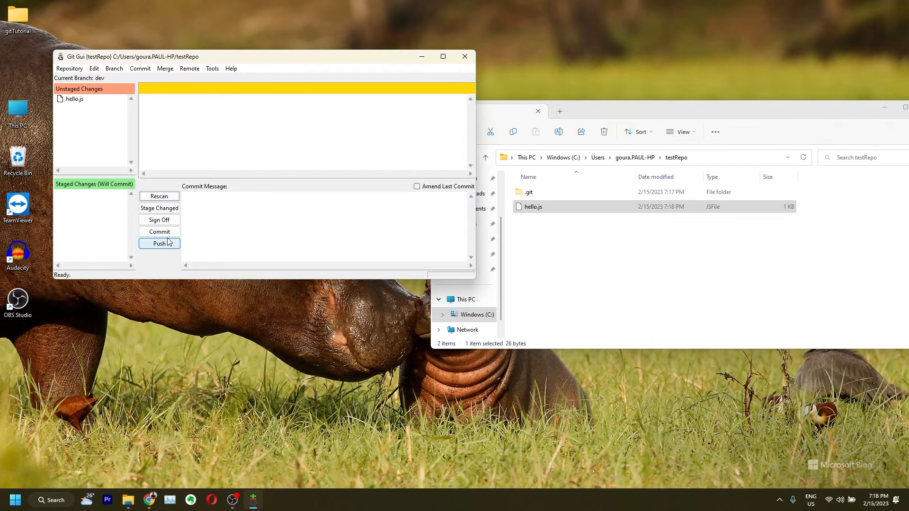
left_click(83, 101)
left_click_drag(238, 106, 140, 107)
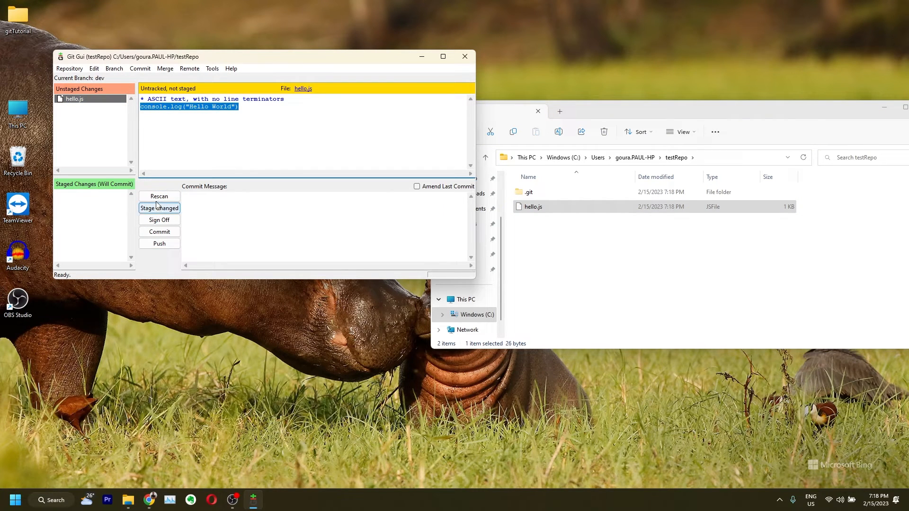
left_click(157, 209)
left_click(441, 280)
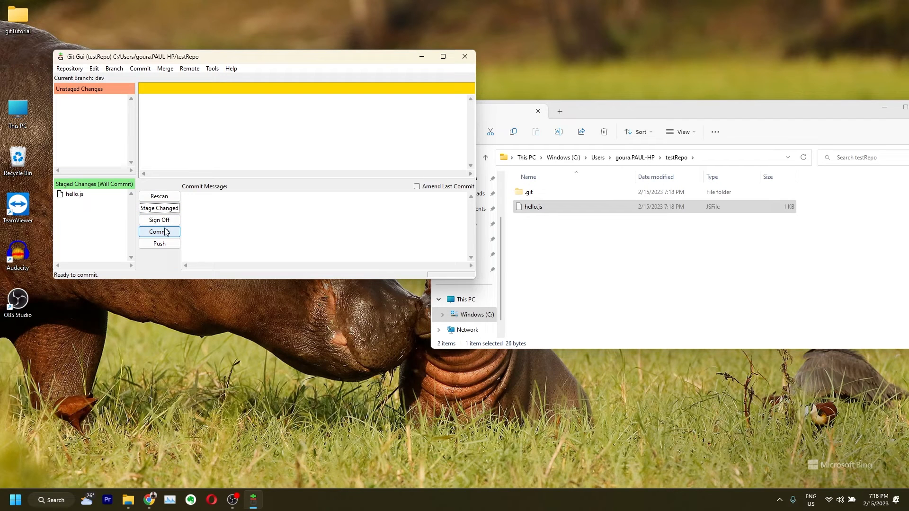
left_click(216, 201)
type("craeted hello js file")
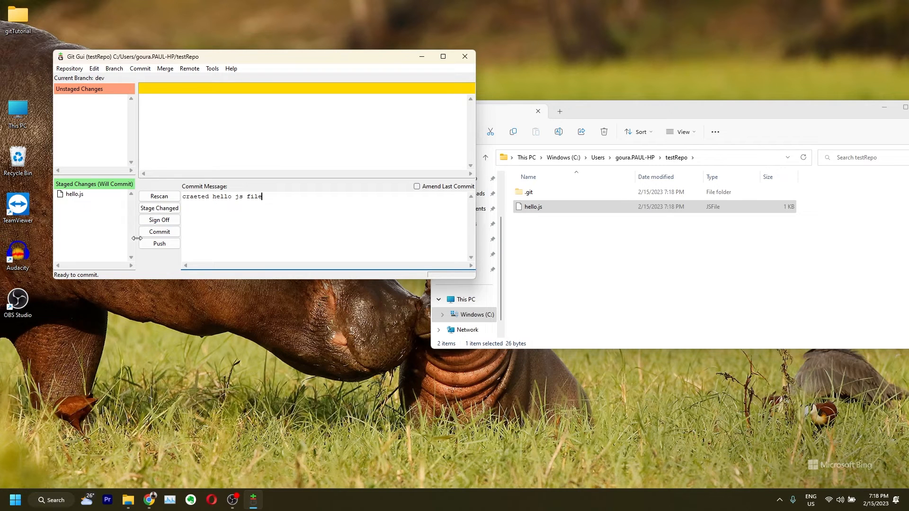
left_click(159, 231)
Push the dev branch to origin
left_click(159, 243)
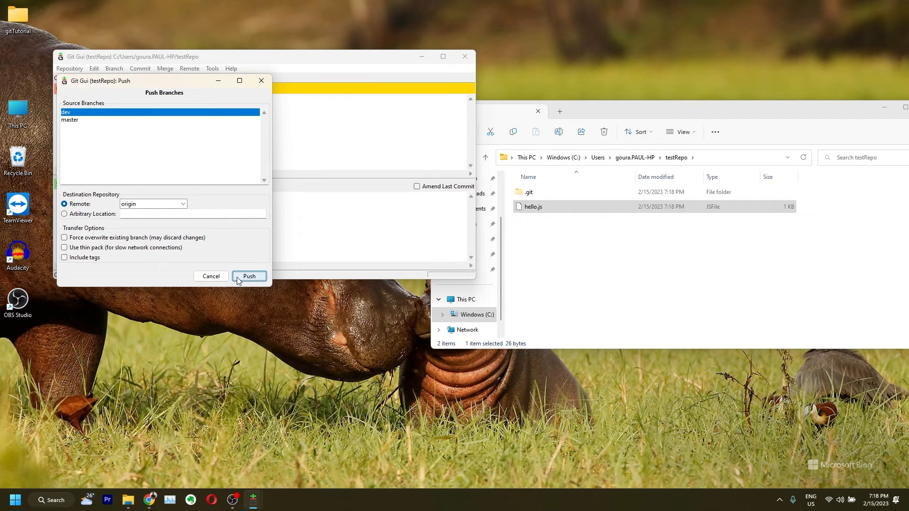
left_click_drag(176, 80, 274, 156)
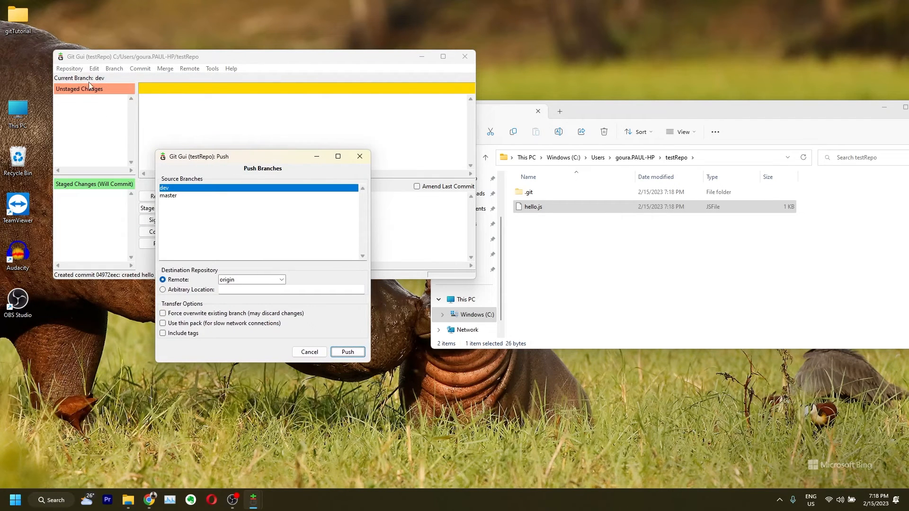
left_click(349, 353)
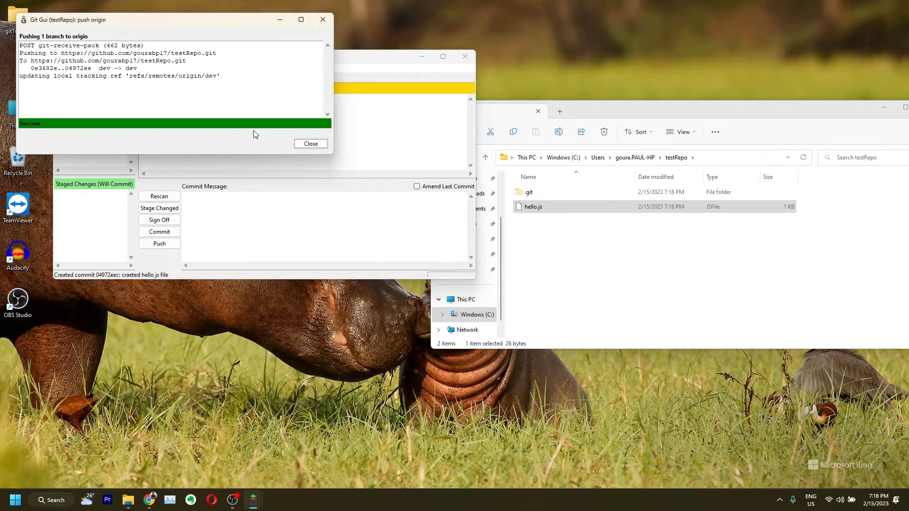
left_click(310, 144)
left_click(150, 499)
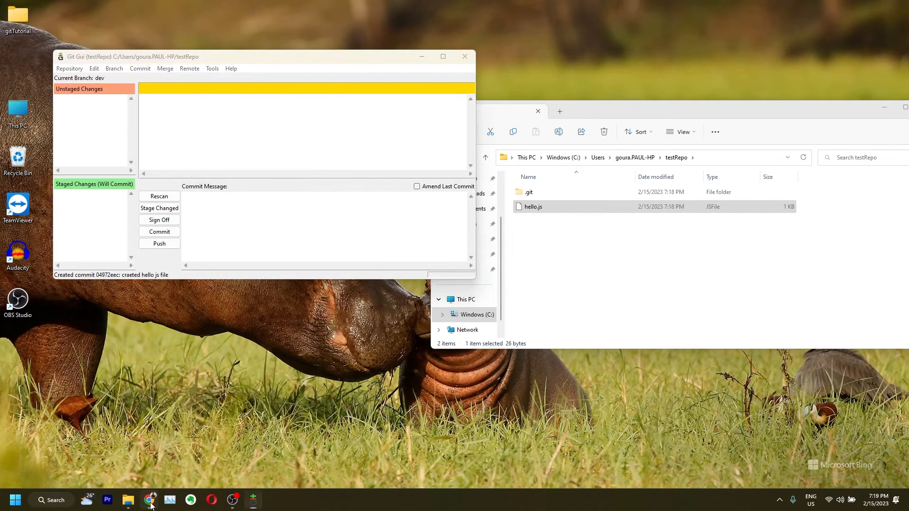
Switch GitHub to the dev branch and open hello.js to confirm the pushed console.log line
left_click(191, 187)
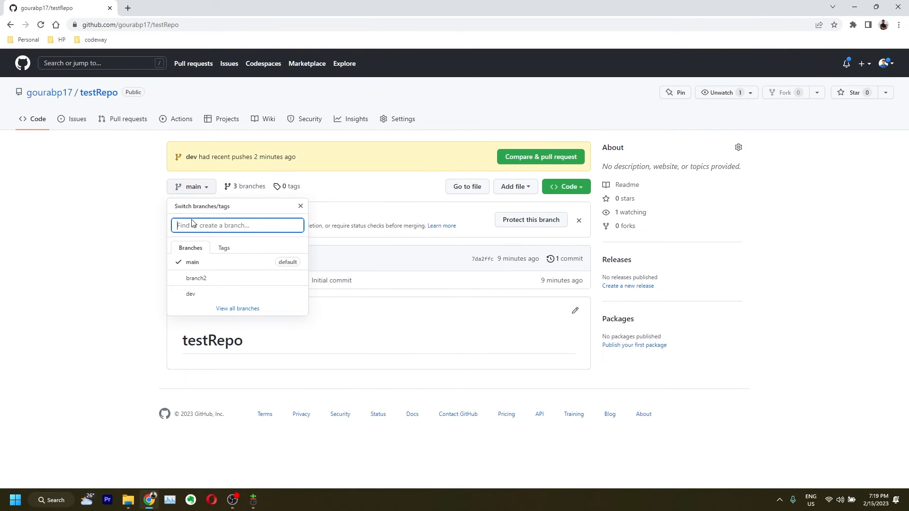
left_click(191, 292)
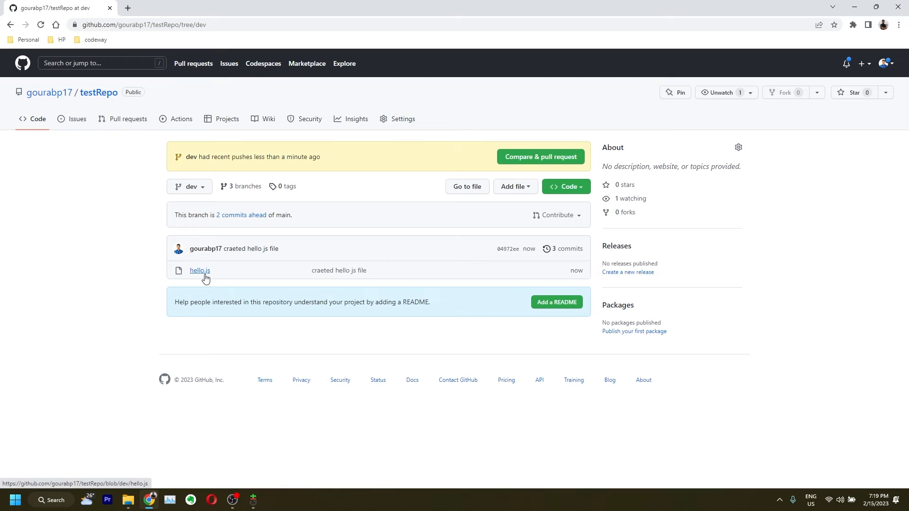
left_click(206, 276)
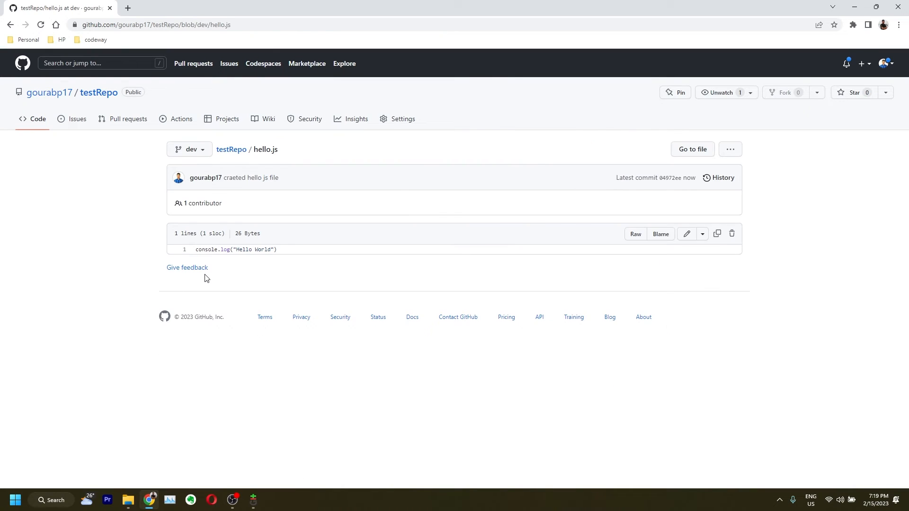
left_click(10, 25)
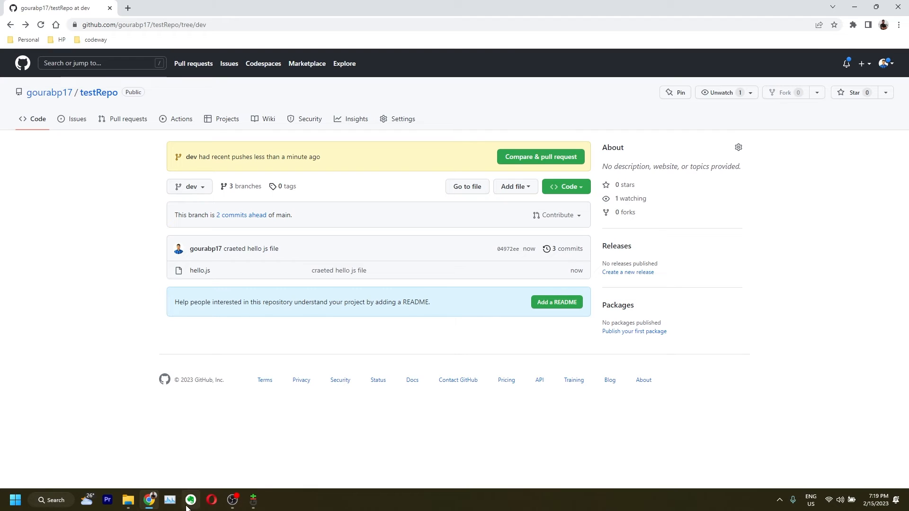
Open hello.js in VS Code, delete World so it logs "Hello ", then save and close
left_click(128, 500)
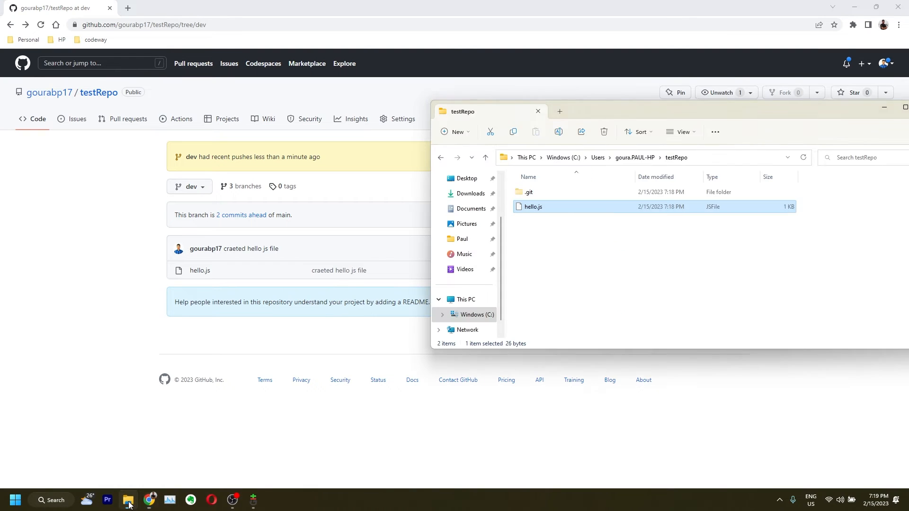
right_click(548, 210)
left_click(561, 240)
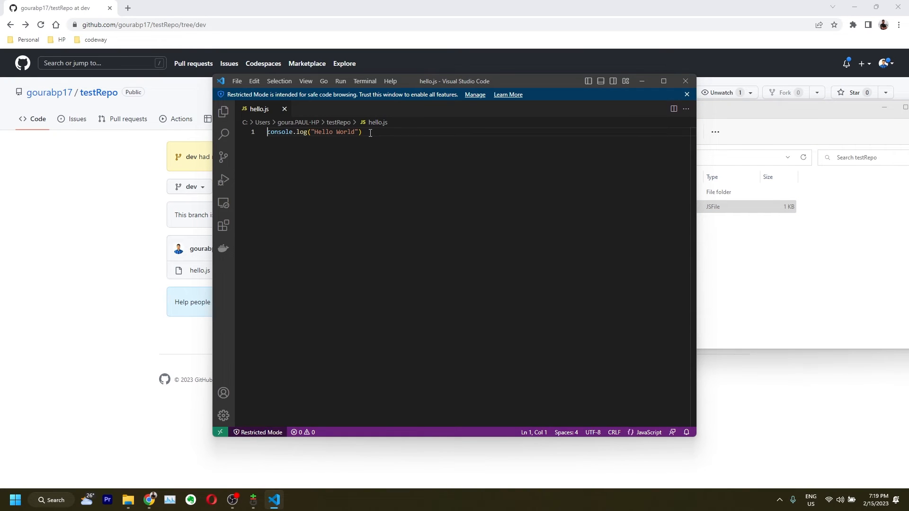
double_click(347, 133)
key("BackSpace")
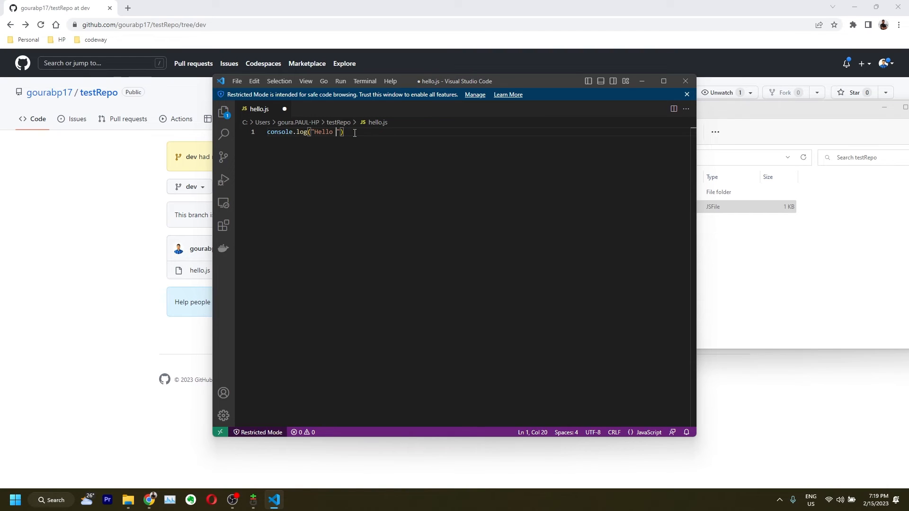
key("ctrl+s")
left_click(685, 81)
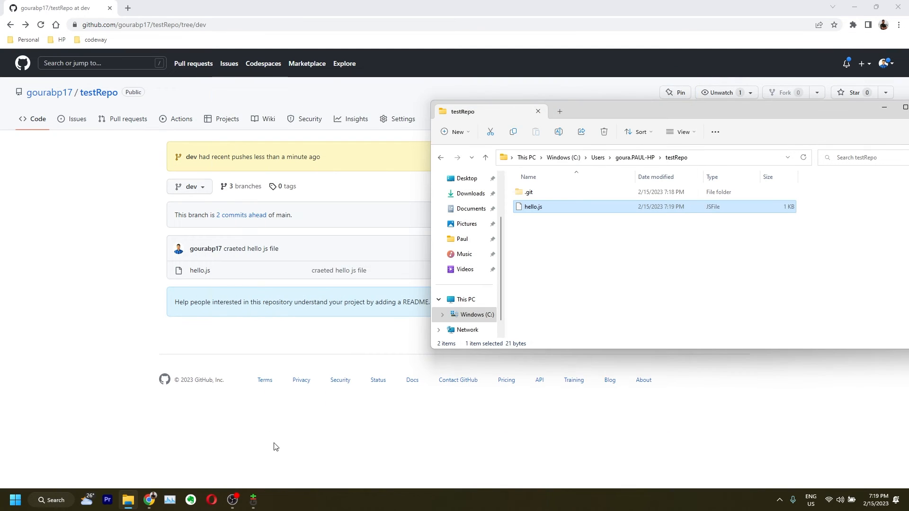
left_click(253, 500)
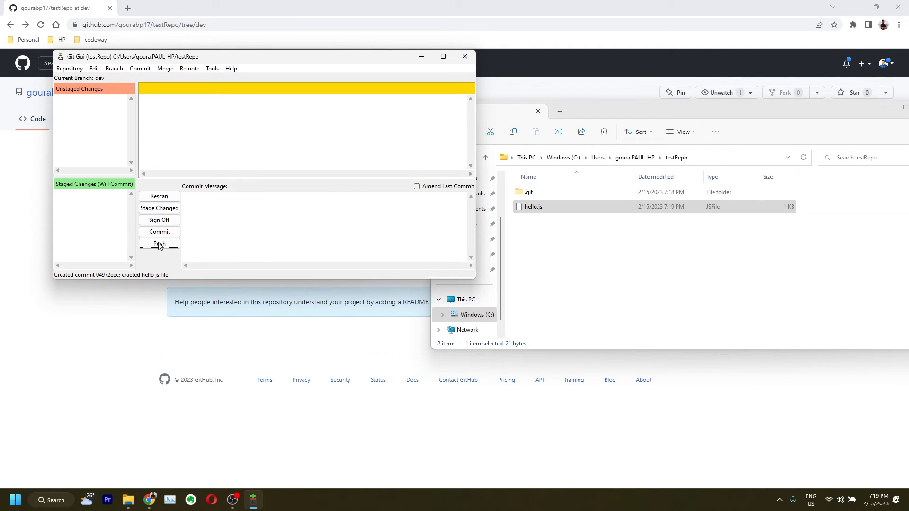
Rescan, stage the hello.js change, and commit it with message "removed world"
left_click(159, 196)
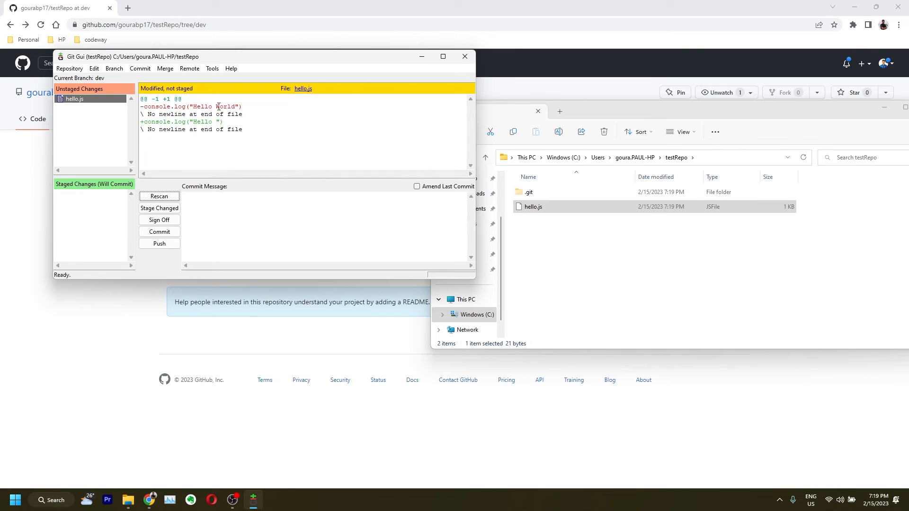
left_click_drag(212, 107, 236, 107)
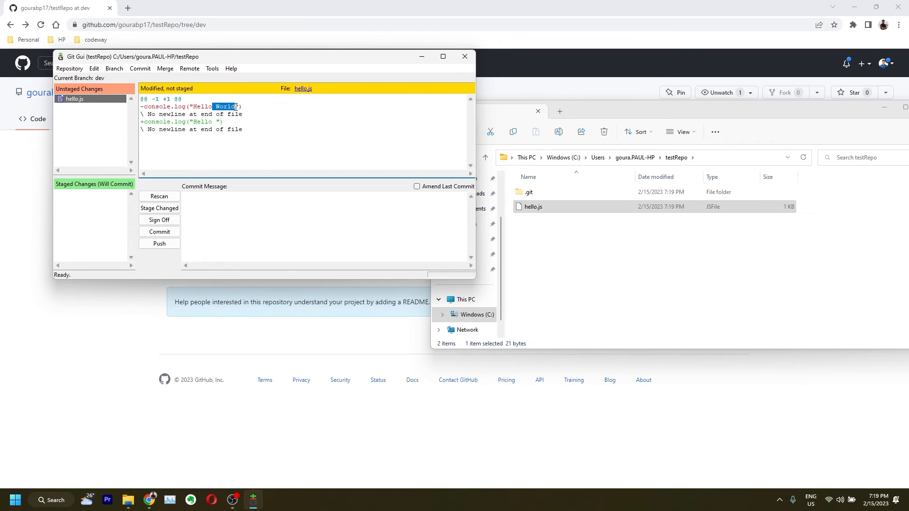
left_click(159, 208)
left_click(201, 213)
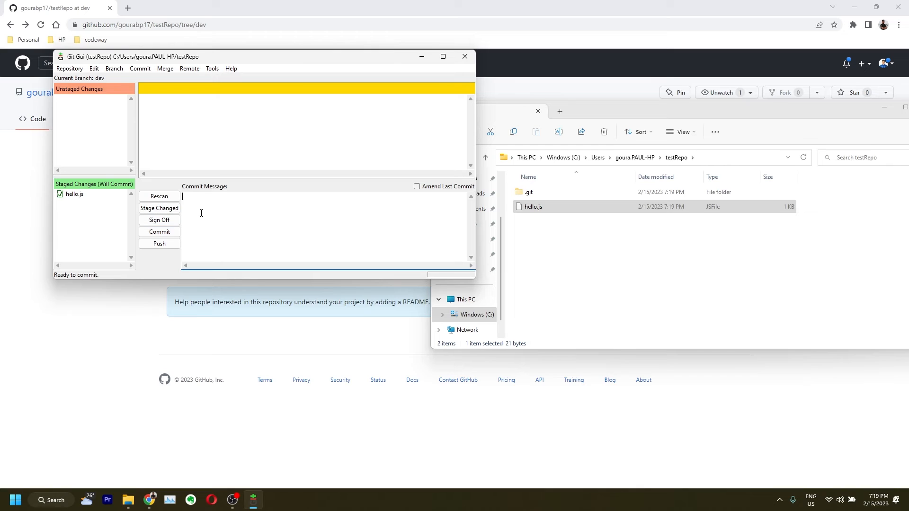
type("removed world")
left_click(159, 231)
Push the dev branch to origin and return to the GitHub page
left_click(159, 244)
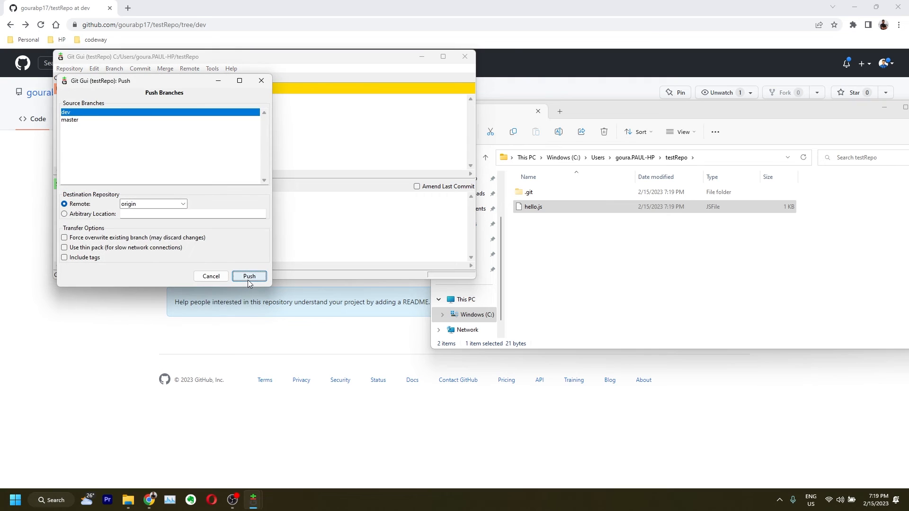
left_click(249, 276)
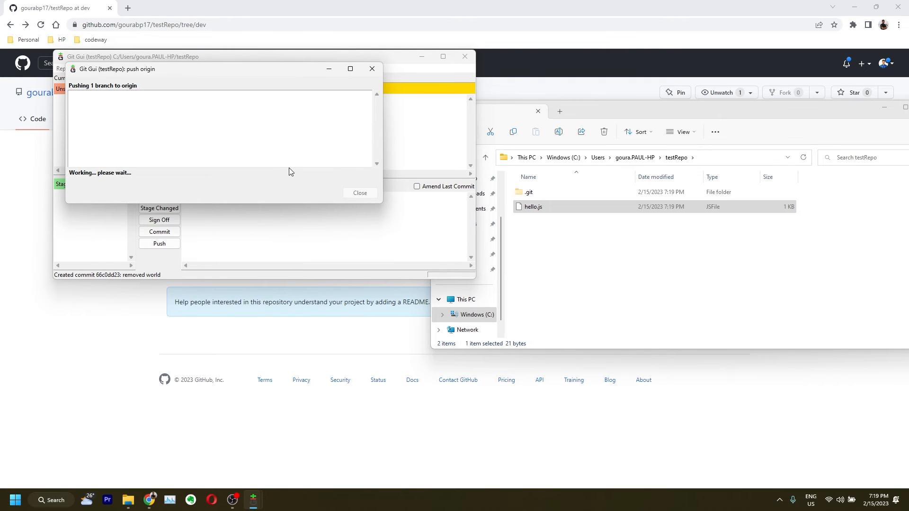
left_click(359, 192)
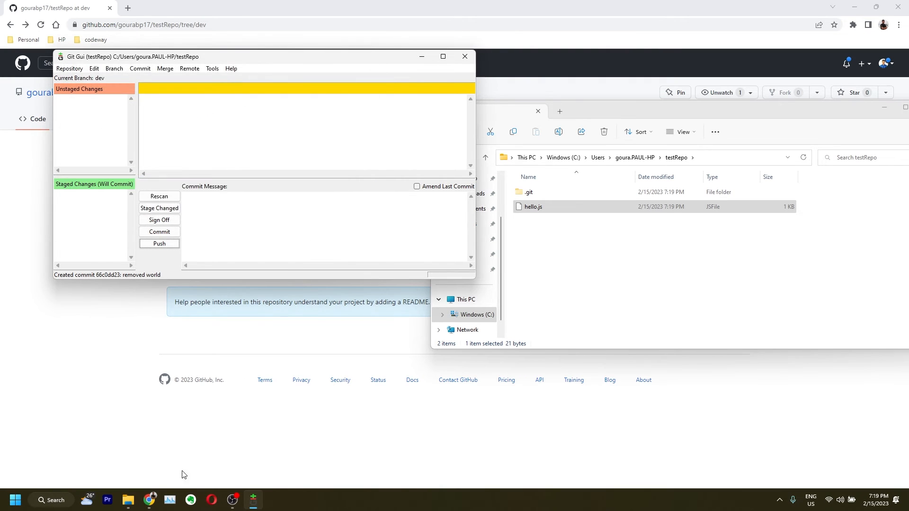
left_click(149, 500)
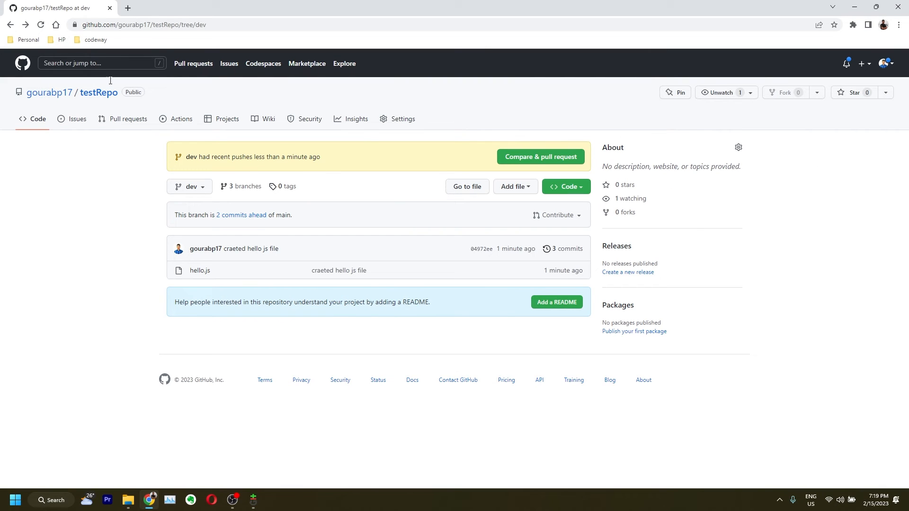
Reload the GitHub dev branch page to pick up the removed world commit
left_click(40, 27)
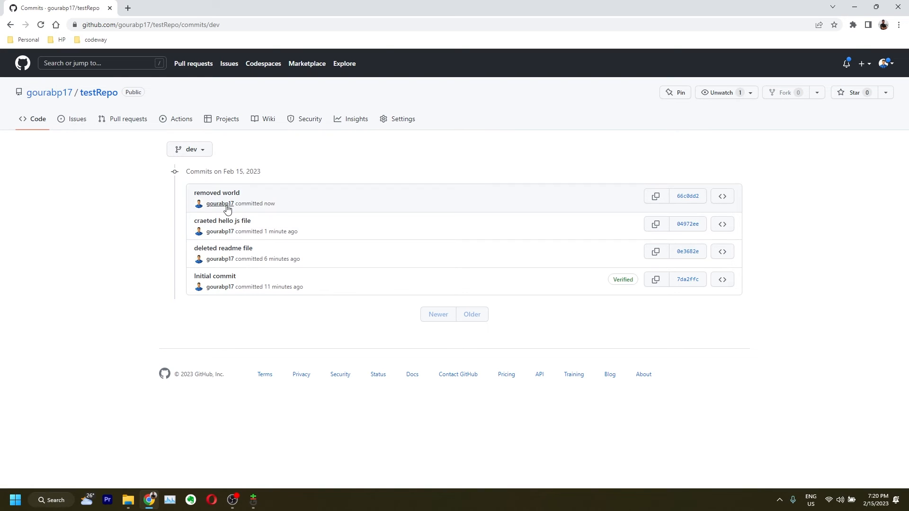
Open commit 66c0dd2 and view its hello.js diff in Split view, highlighting the removed World
left_click(688, 201)
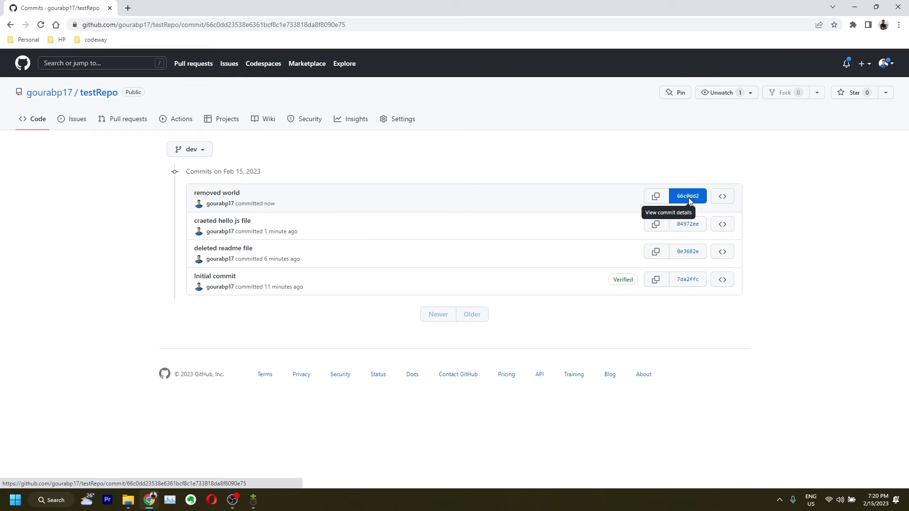
left_click_drag(132, 262, 150, 262)
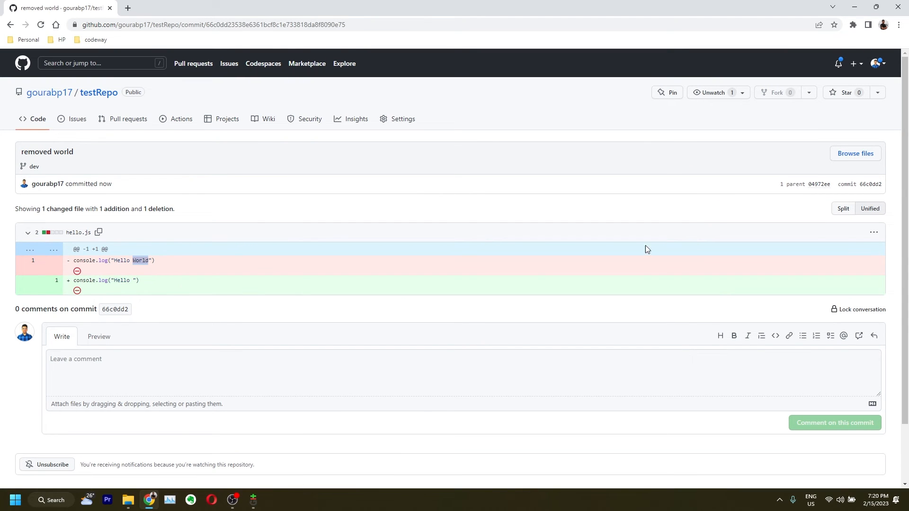
left_click(843, 209)
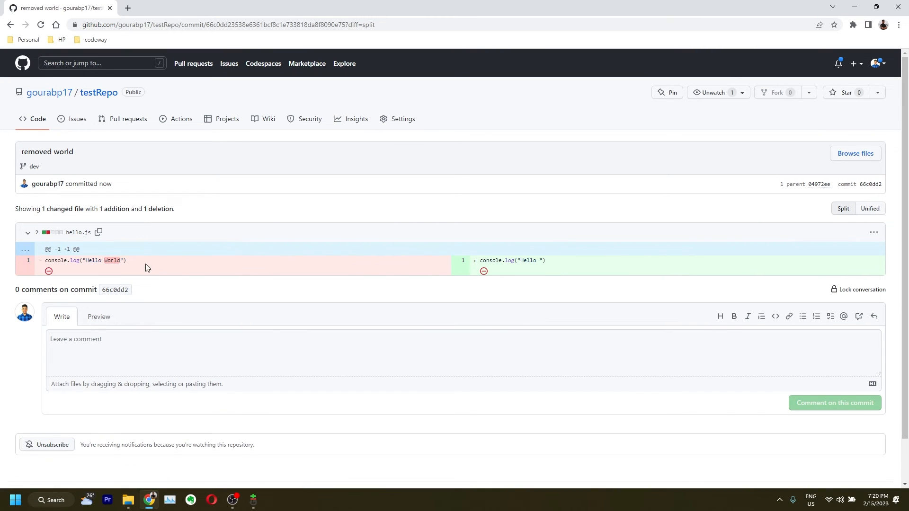
double_click(112, 260)
Open hello.js on testRepo's dev branch in GitHub's in-browser editor
left_click(101, 93)
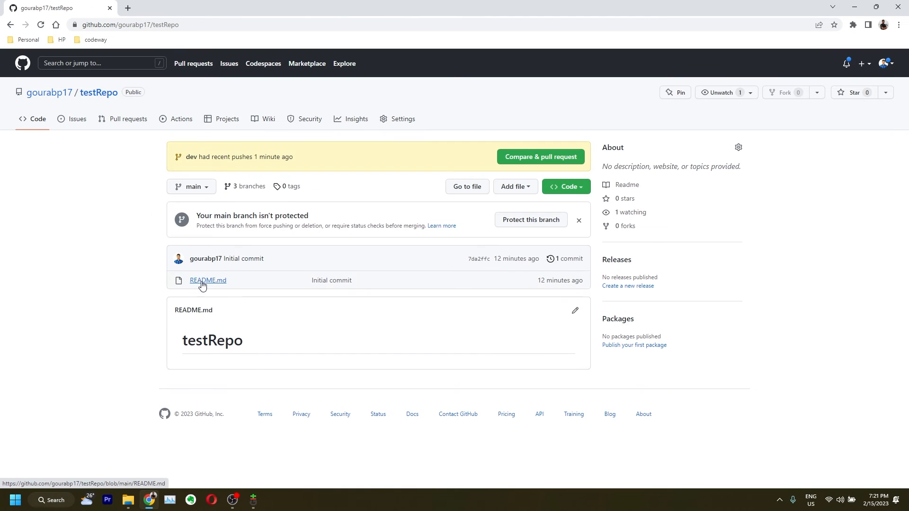
left_click(196, 187)
left_click(191, 294)
left_click(200, 271)
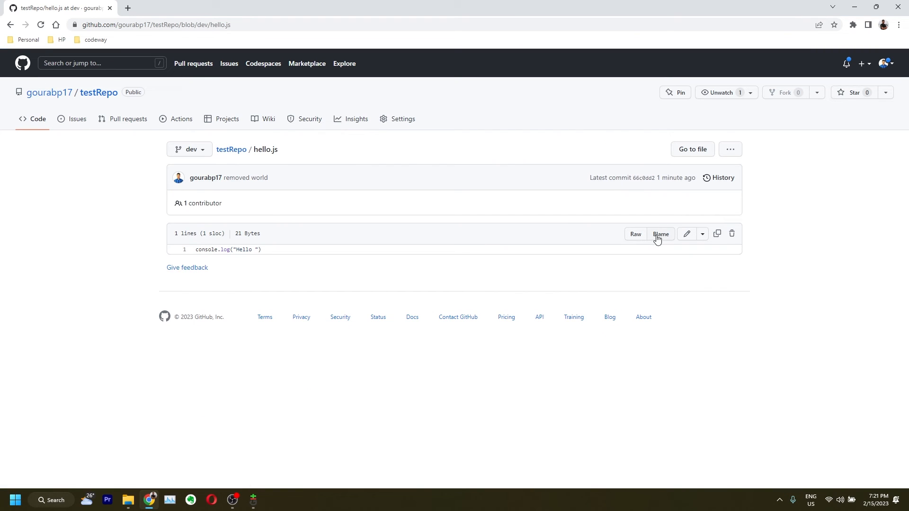
left_click(686, 233)
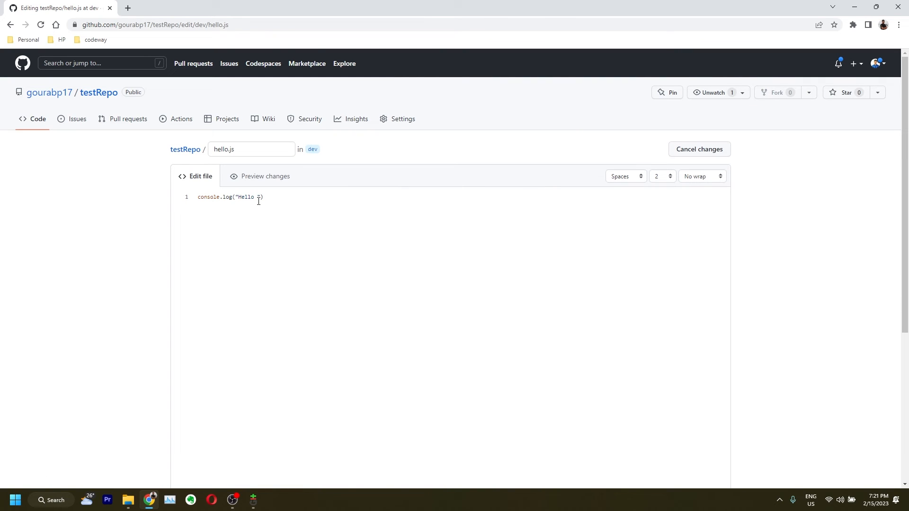
Change the line to log "Hello Codespace" and commit it directly to dev as 'updated by person 2'
type("ce")
scroll(303, 258, "down", 5)
left_click(250, 303)
type("updated by person 2")
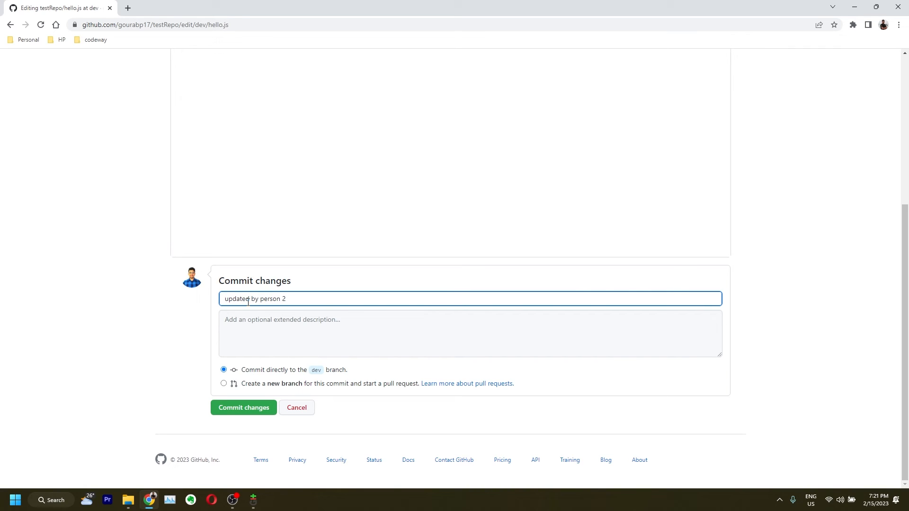
scroll(191, 205, "up", 5)
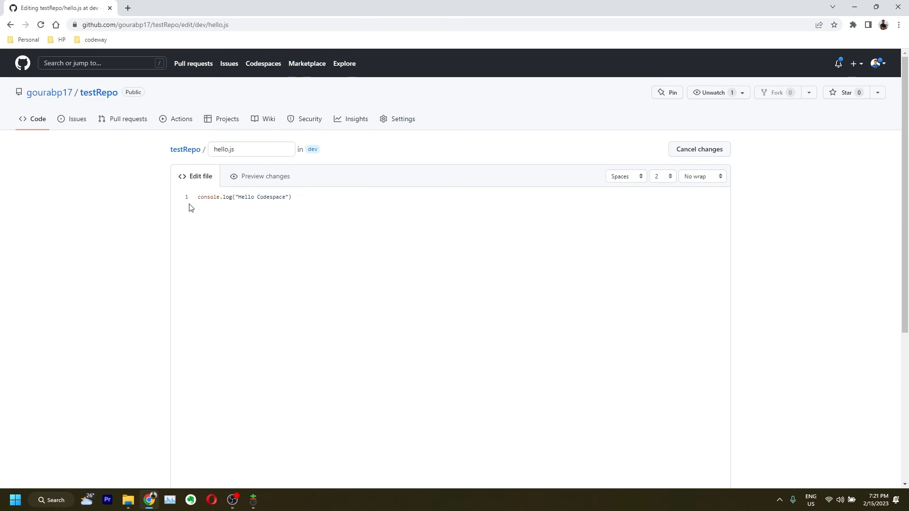
scroll(222, 250, "down", 5)
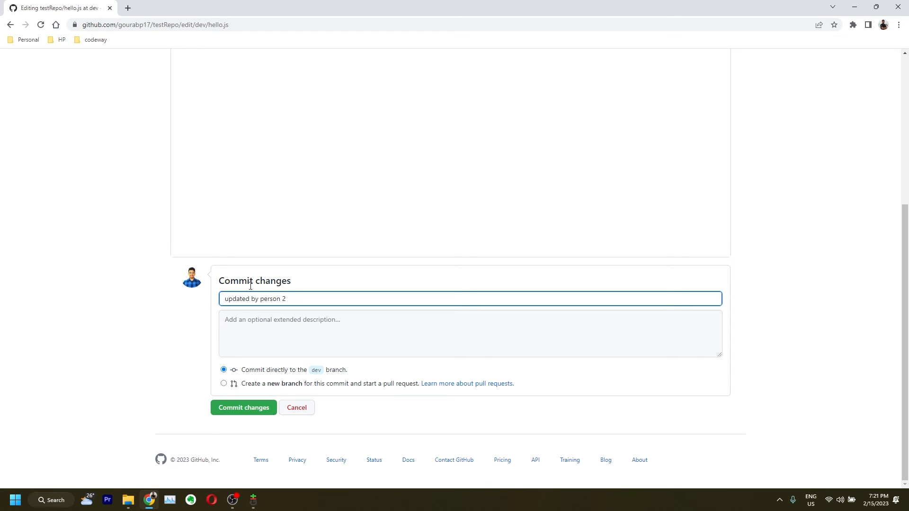
scroll(800, 241, "up", 4)
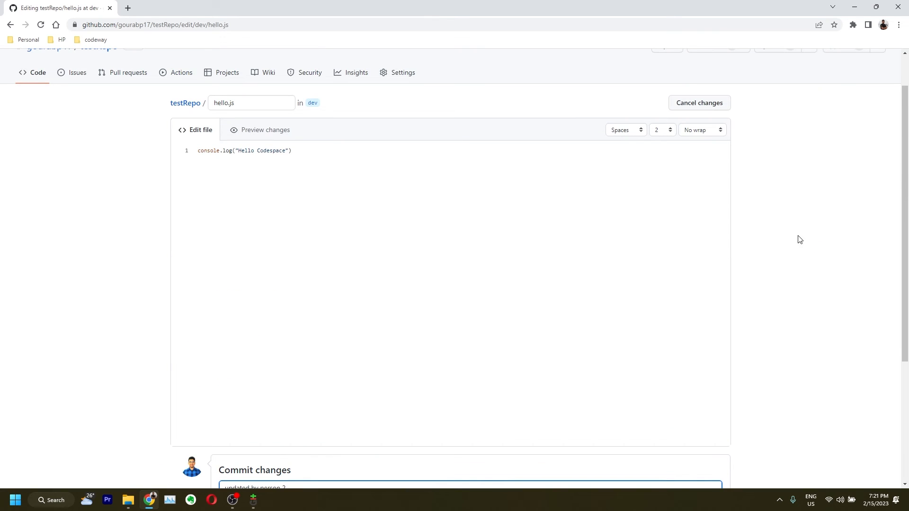
scroll(225, 329, "down", 4)
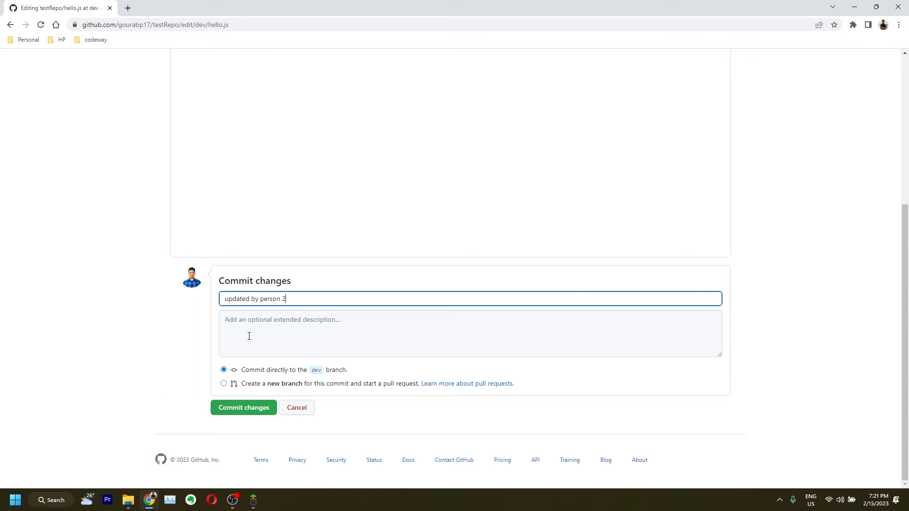
left_click(251, 410)
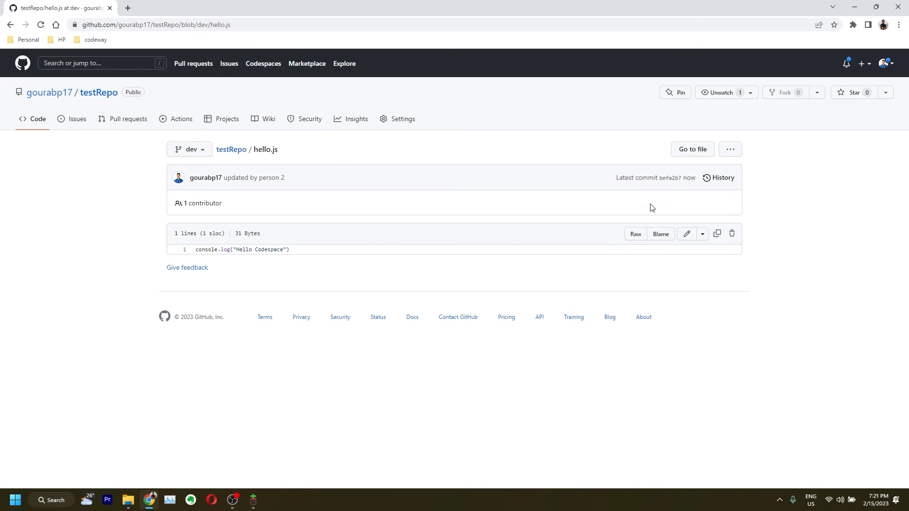
View dev's five-commit history, topped by 'updated by person 2' (befa2b7), then switch to Git GUI
left_click(237, 152)
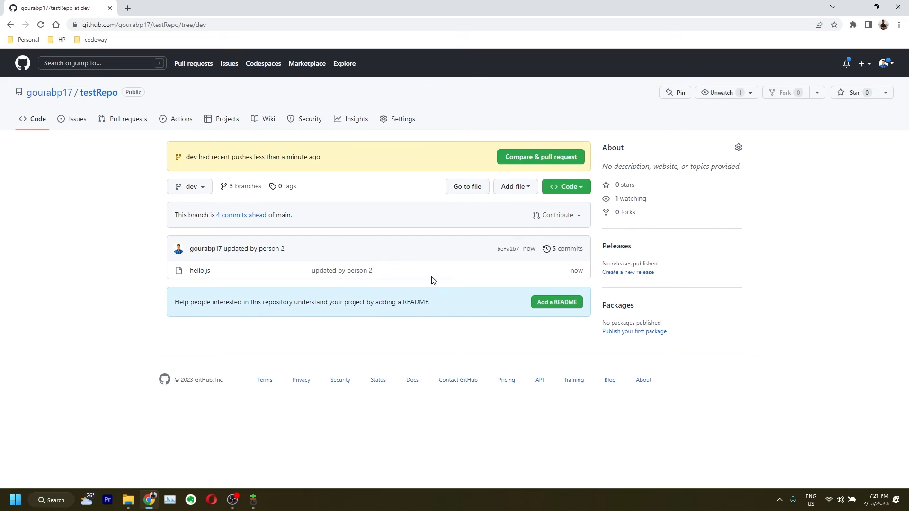
left_click(566, 249)
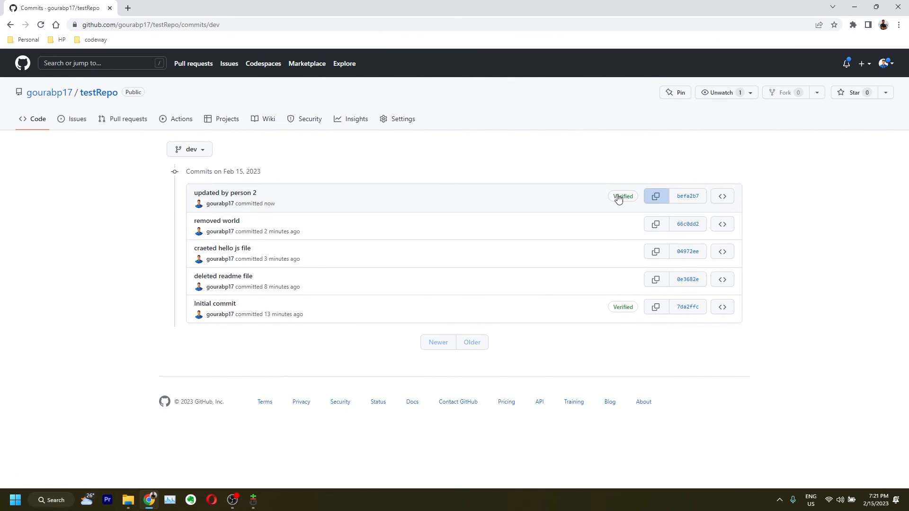
left_click(253, 499)
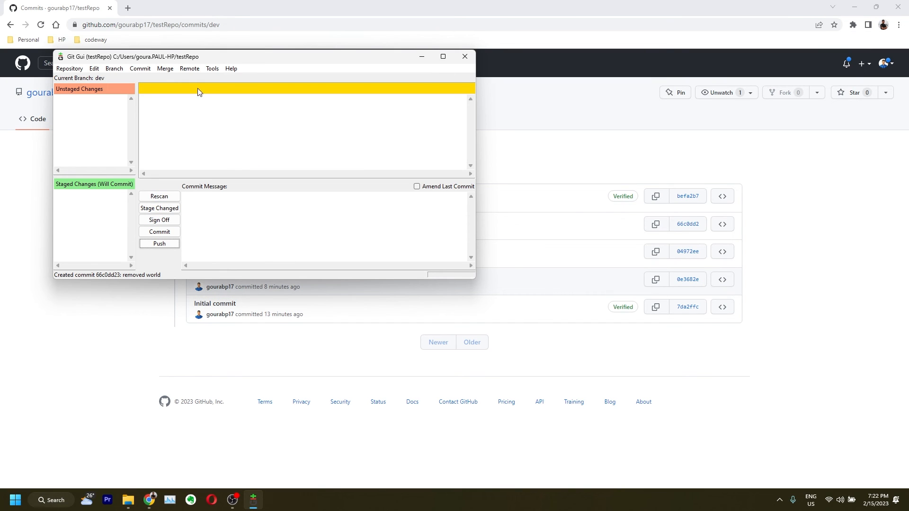
Fetch from origin and inspect the output showing dev moved 66c0dd2..befa2b7, then close it
left_click(189, 69)
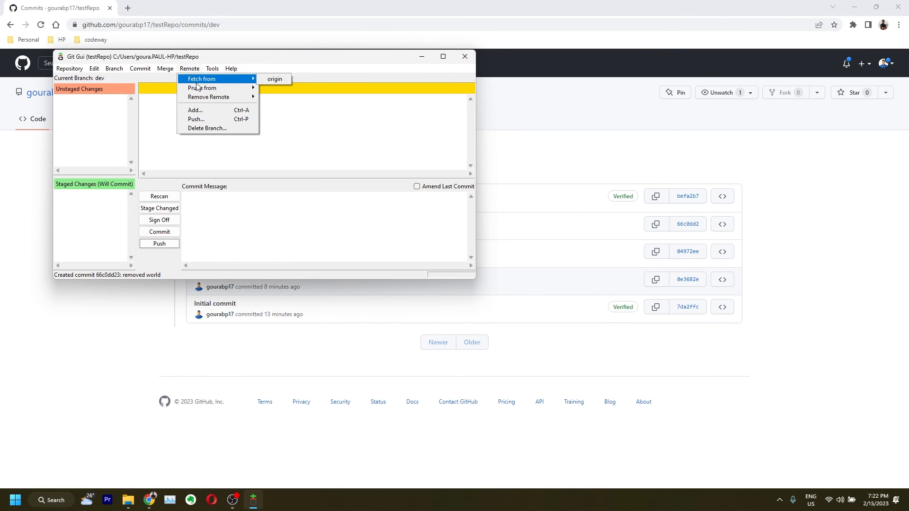
mouse_move(199, 89)
left_click(282, 81)
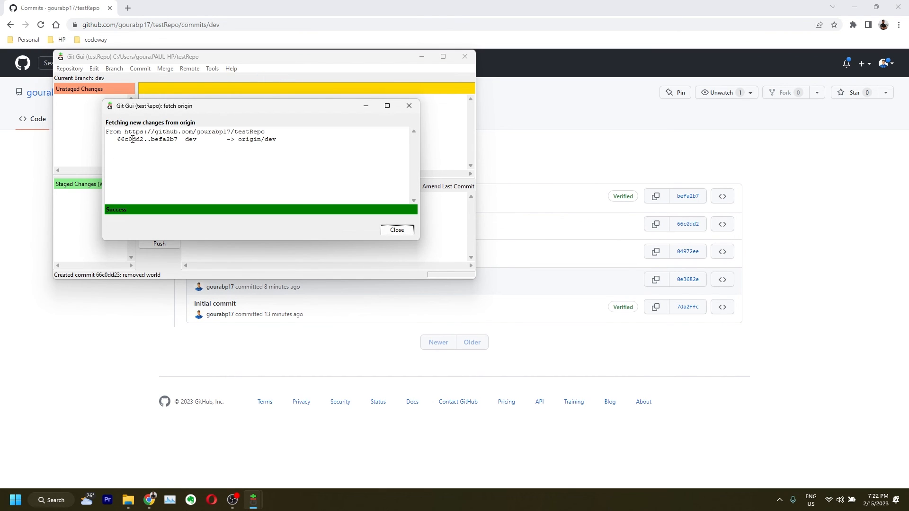
left_click_drag(120, 141, 278, 139)
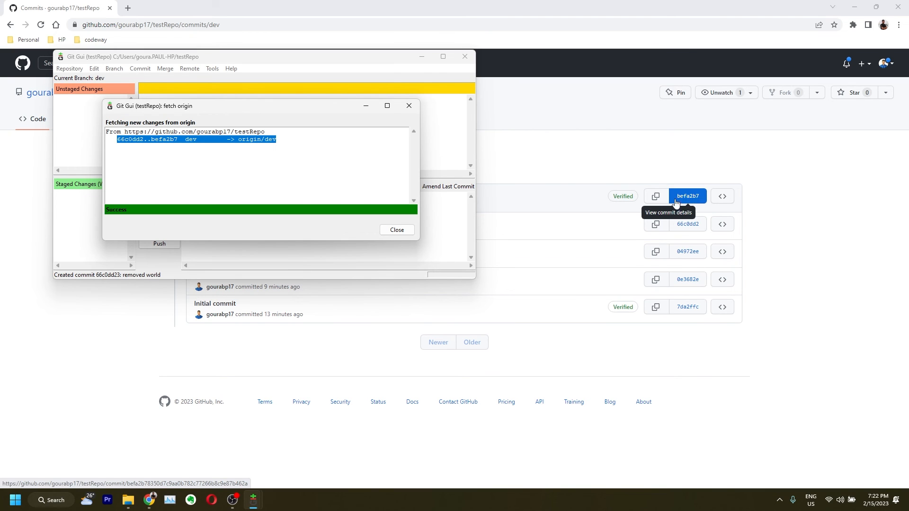
left_click(181, 139)
left_click_drag(149, 141, 176, 138)
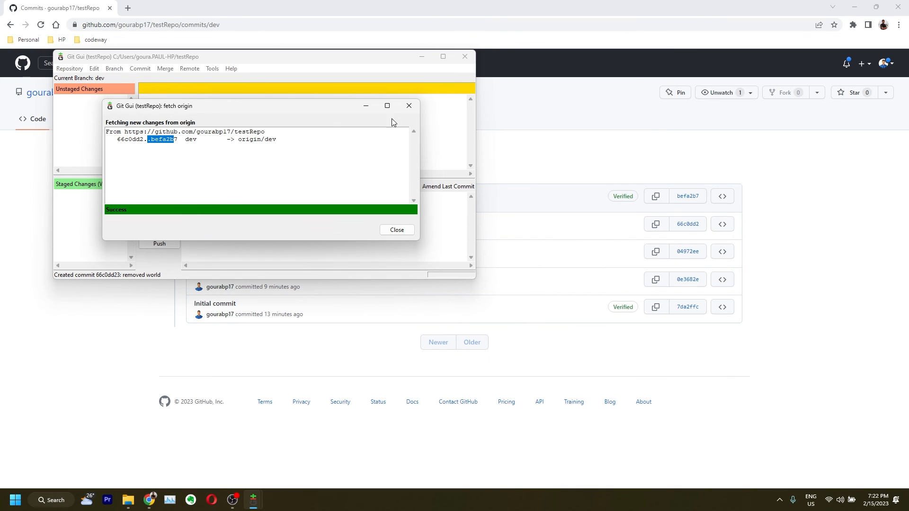
left_click(397, 230)
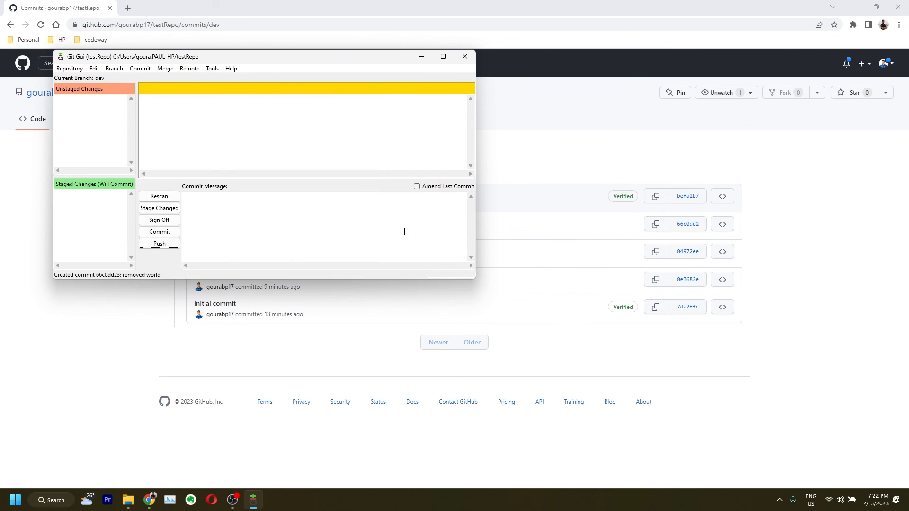
Open testRepo's hello.js in VS Code to confirm it still logs "Hello", then minimize the editor
left_click(128, 500)
right_click(530, 206)
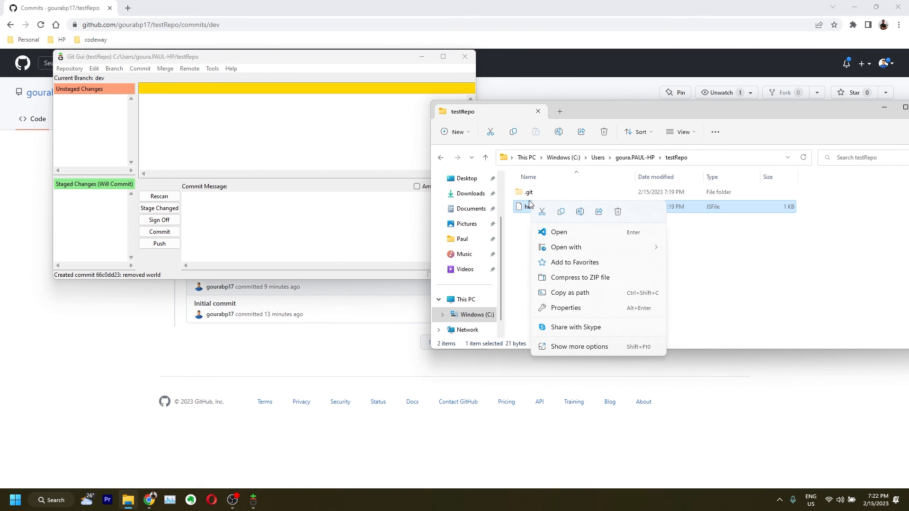
left_click(558, 232)
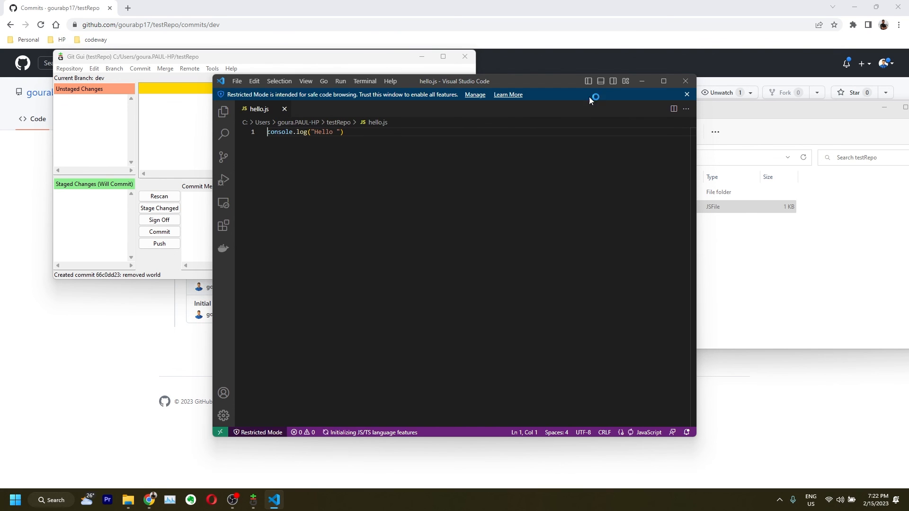
left_click(639, 81)
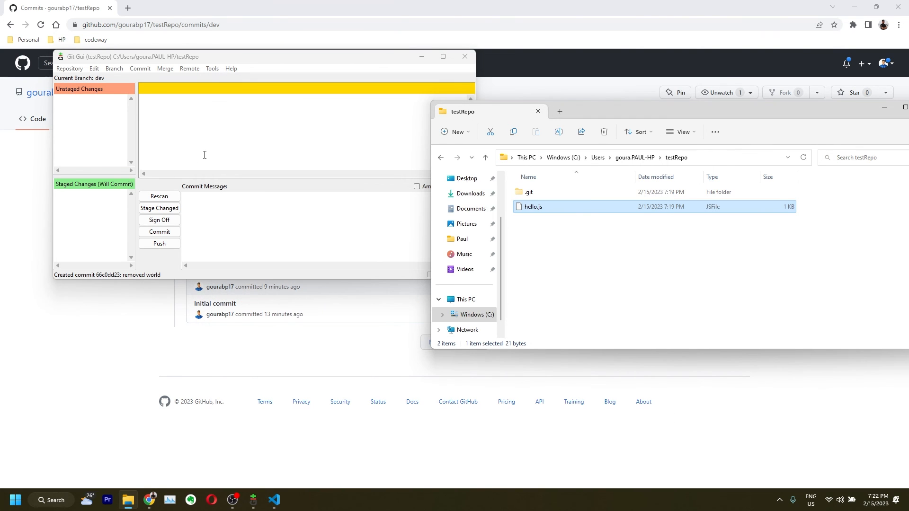
Try pruning stale branches from origin in Git GUI and dismiss the resulting error messages
left_click(194, 69)
mouse_move(203, 89)
left_click(277, 89)
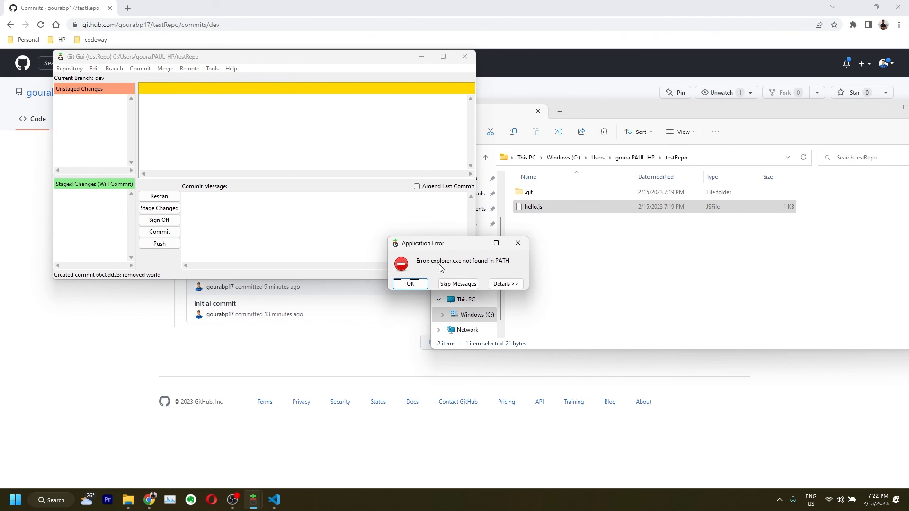
left_click(473, 283)
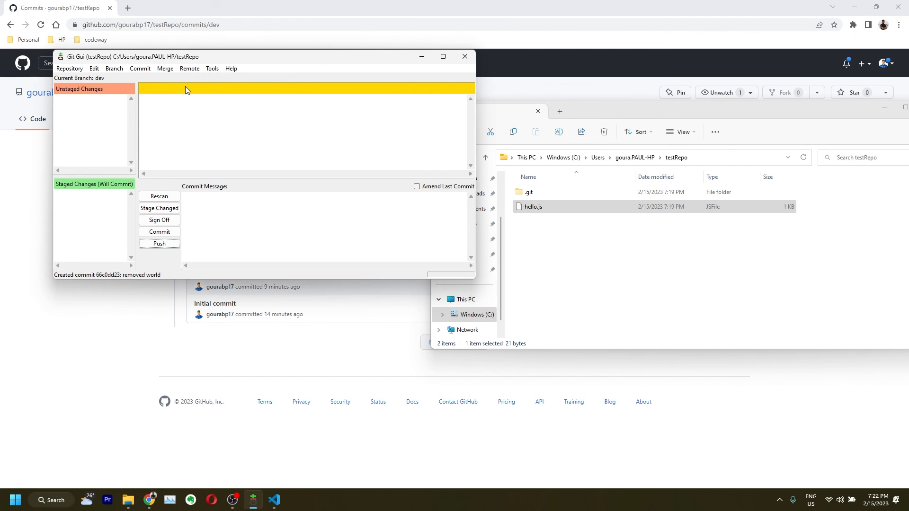
left_click(167, 70)
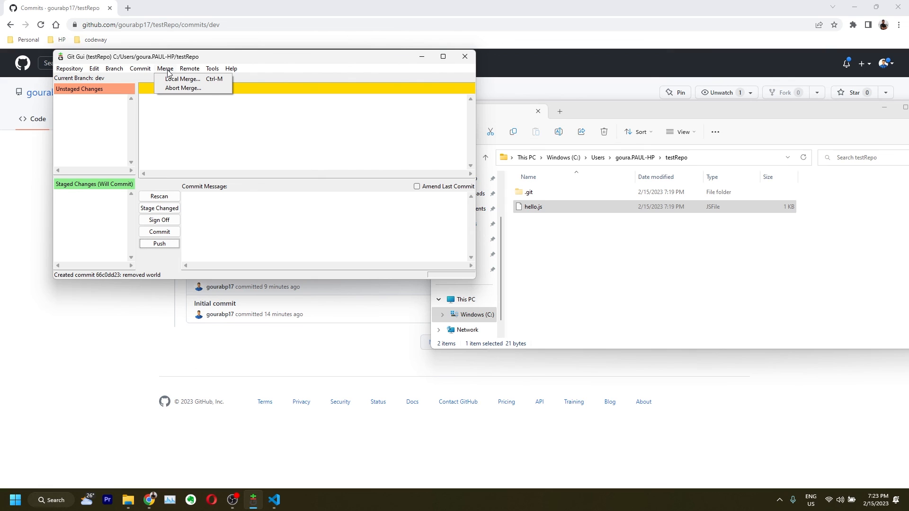
Fast-forward merge tracking branch origin/dev into local dev (66c0dd2..befa2b7) and close the result
left_click(172, 80)
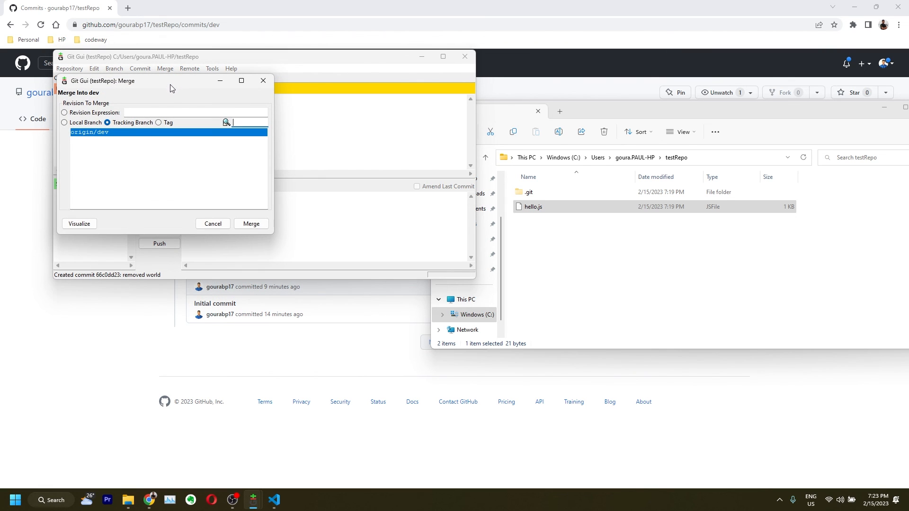
left_click(251, 224)
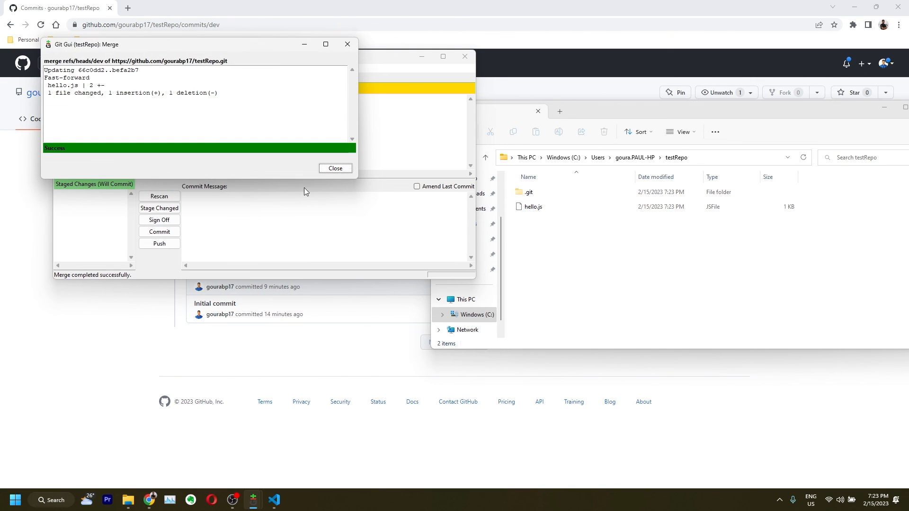
left_click(335, 168)
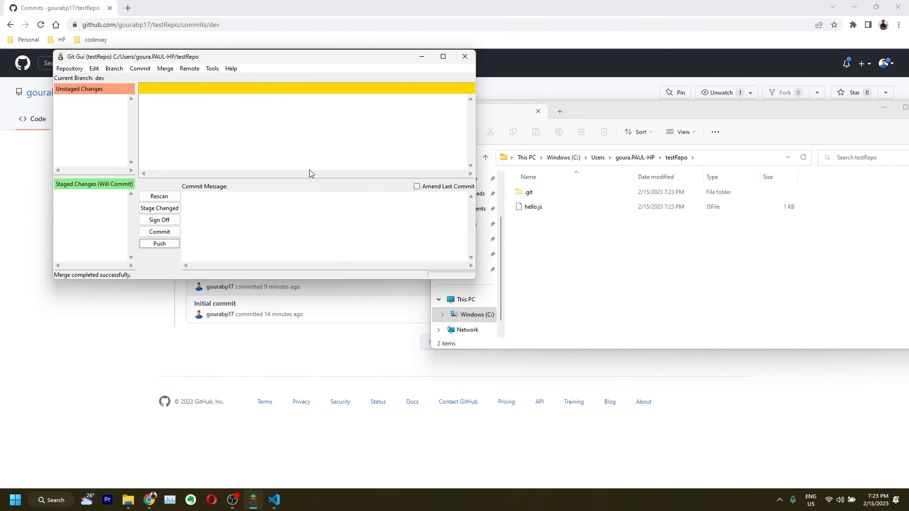
Confirm hello.js in VS Code now reads "Hello Codespace" and rescan the repository in Git GUI
left_click(279, 499)
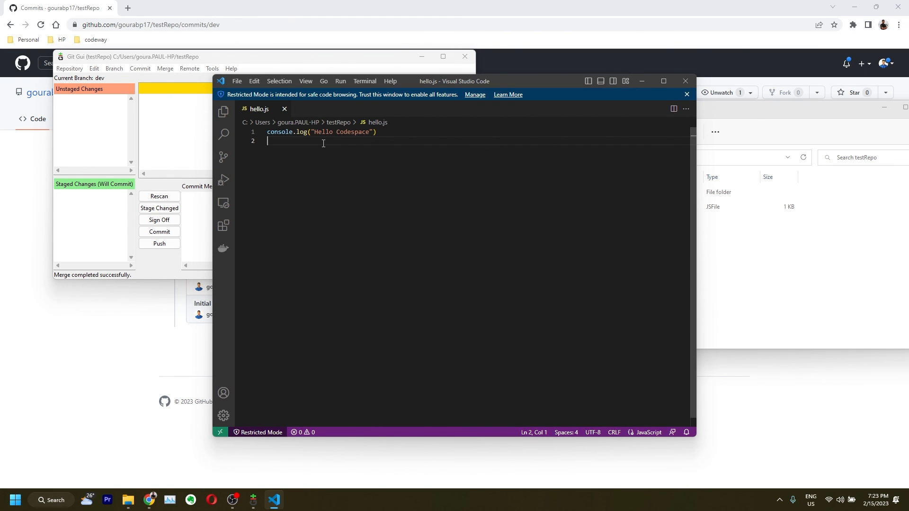
left_click_drag(314, 132, 369, 132)
left_click(182, 146)
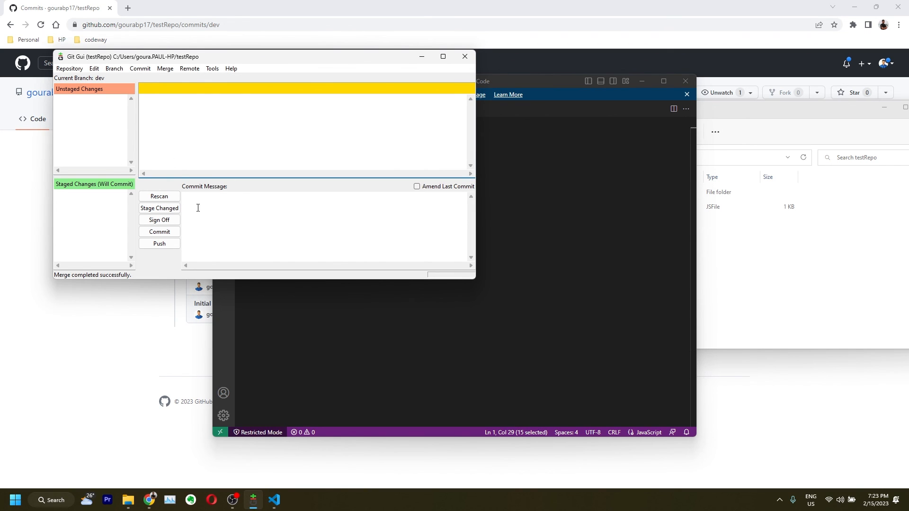
left_click(173, 198)
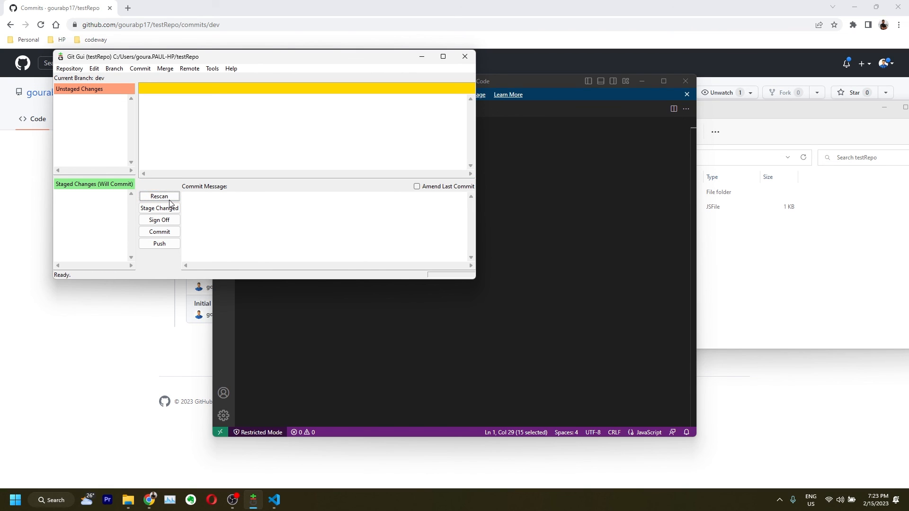
left_click(175, 199)
left_click(528, 83)
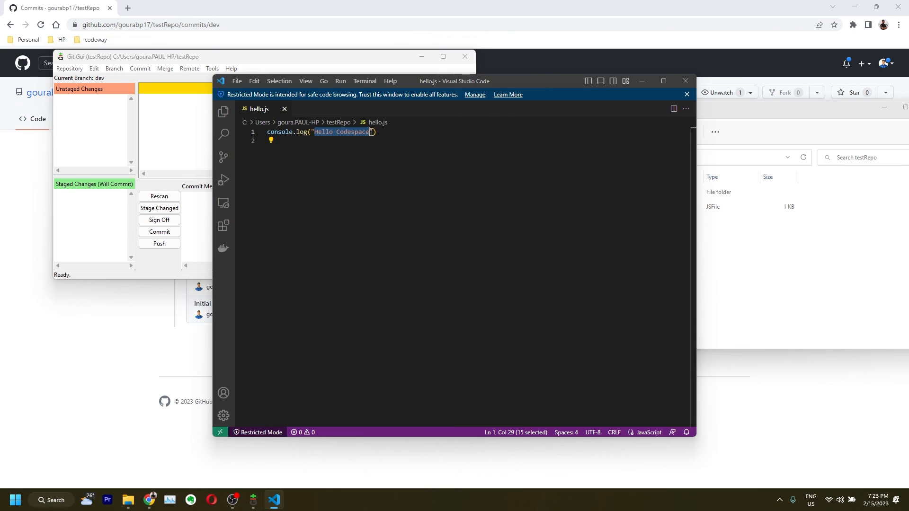
left_click(125, 124)
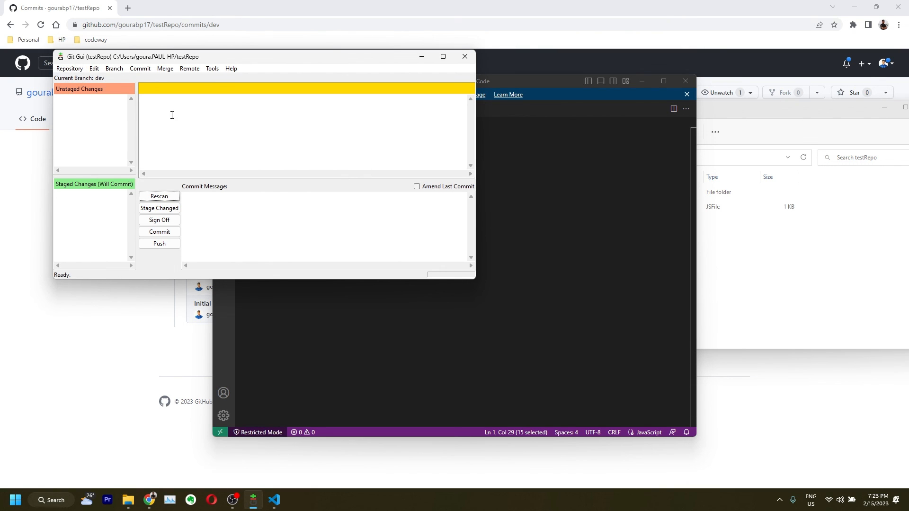
Check VS Code's Source Control view and return to GitHub's dev commit history for comparison
left_click(169, 347)
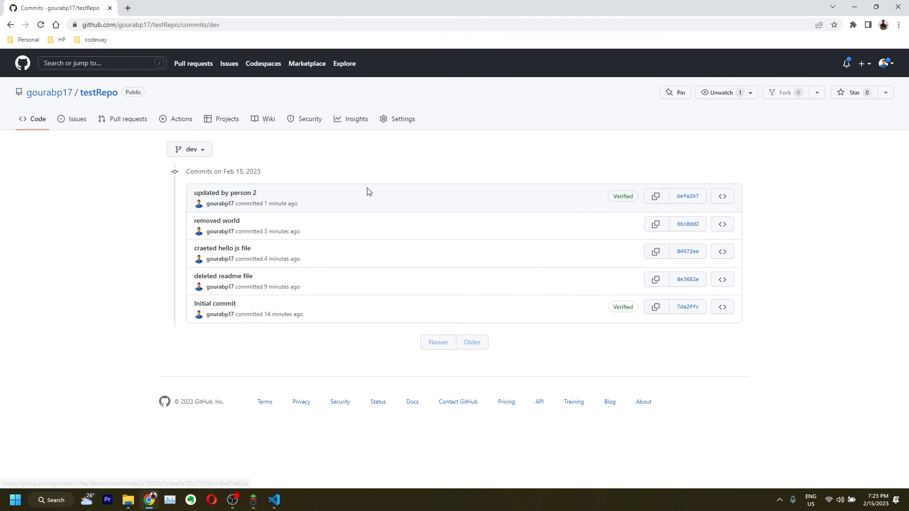
left_click(855, 7)
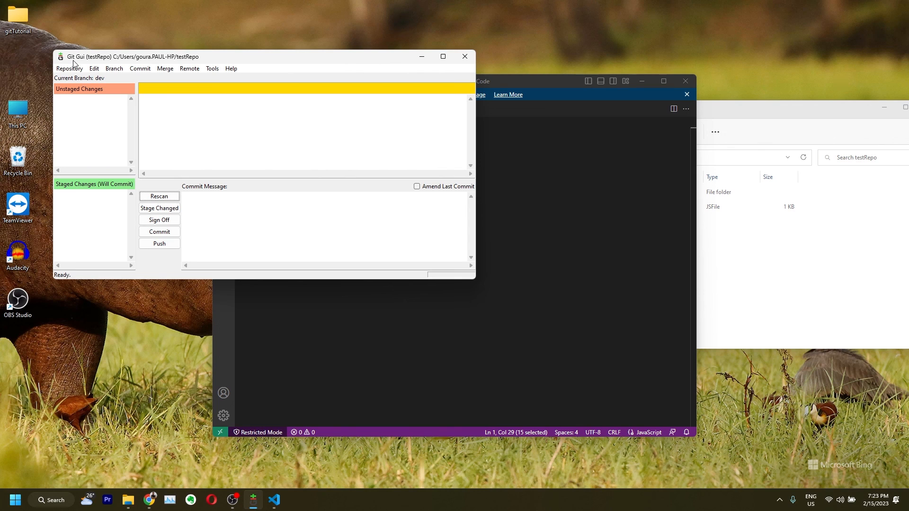
left_click(558, 87)
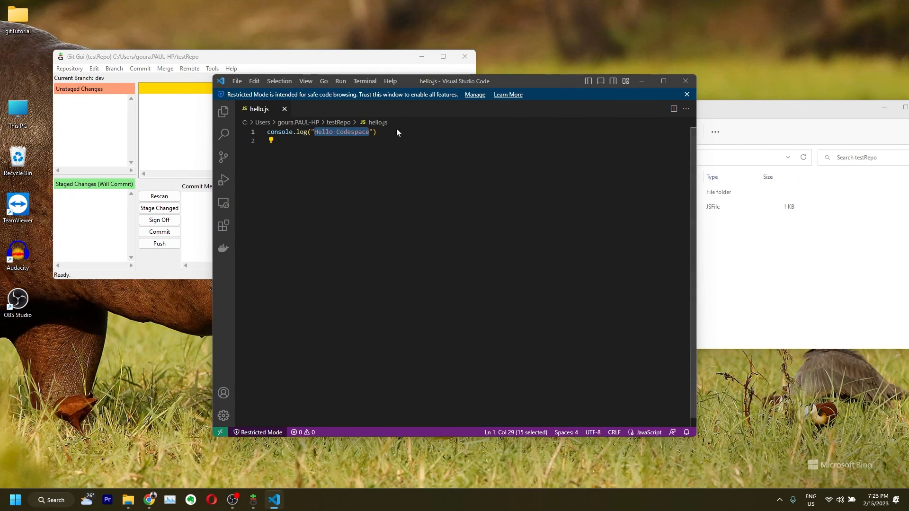
left_click(223, 157)
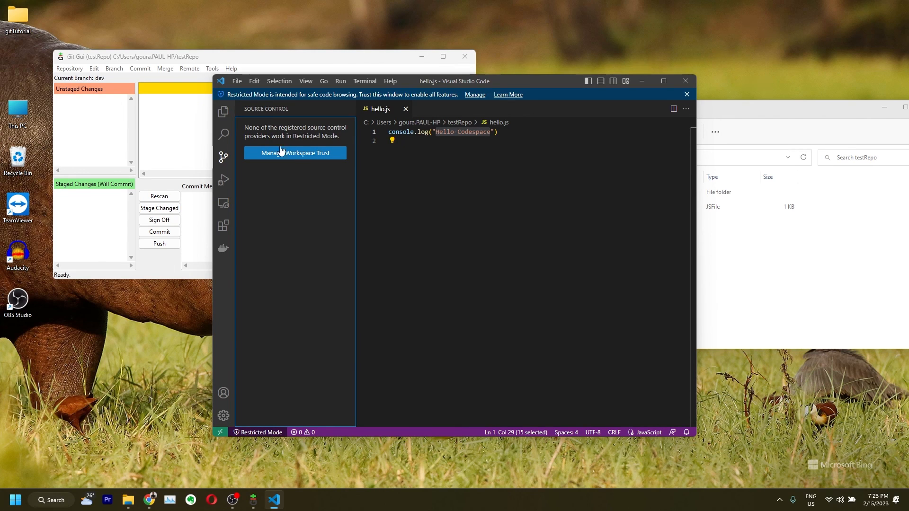
left_click(218, 56)
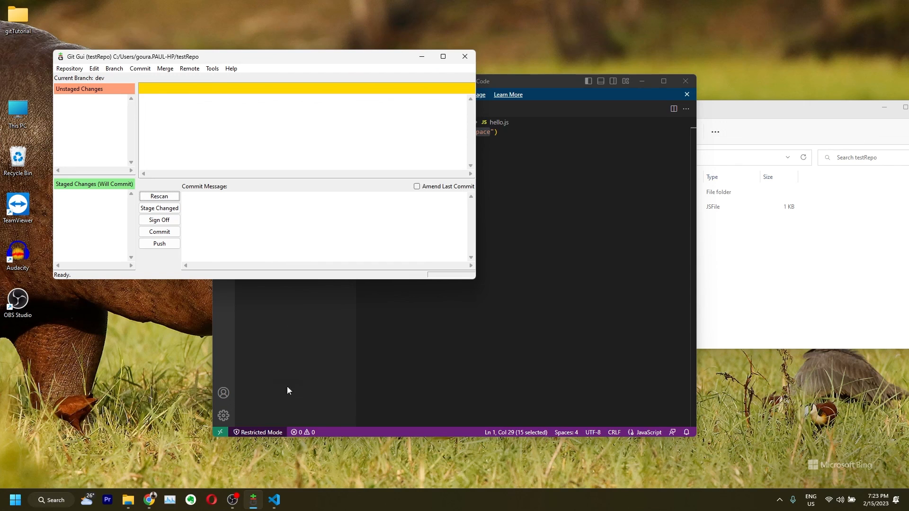
left_click(145, 502)
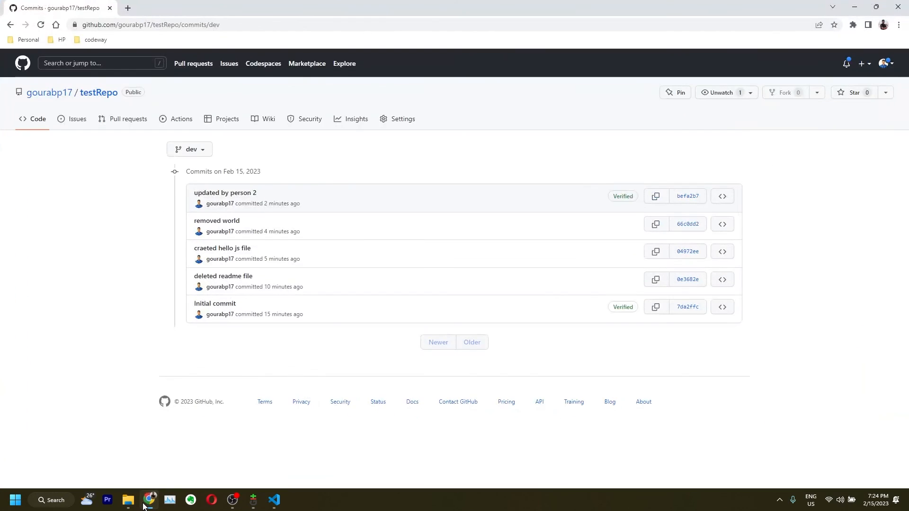